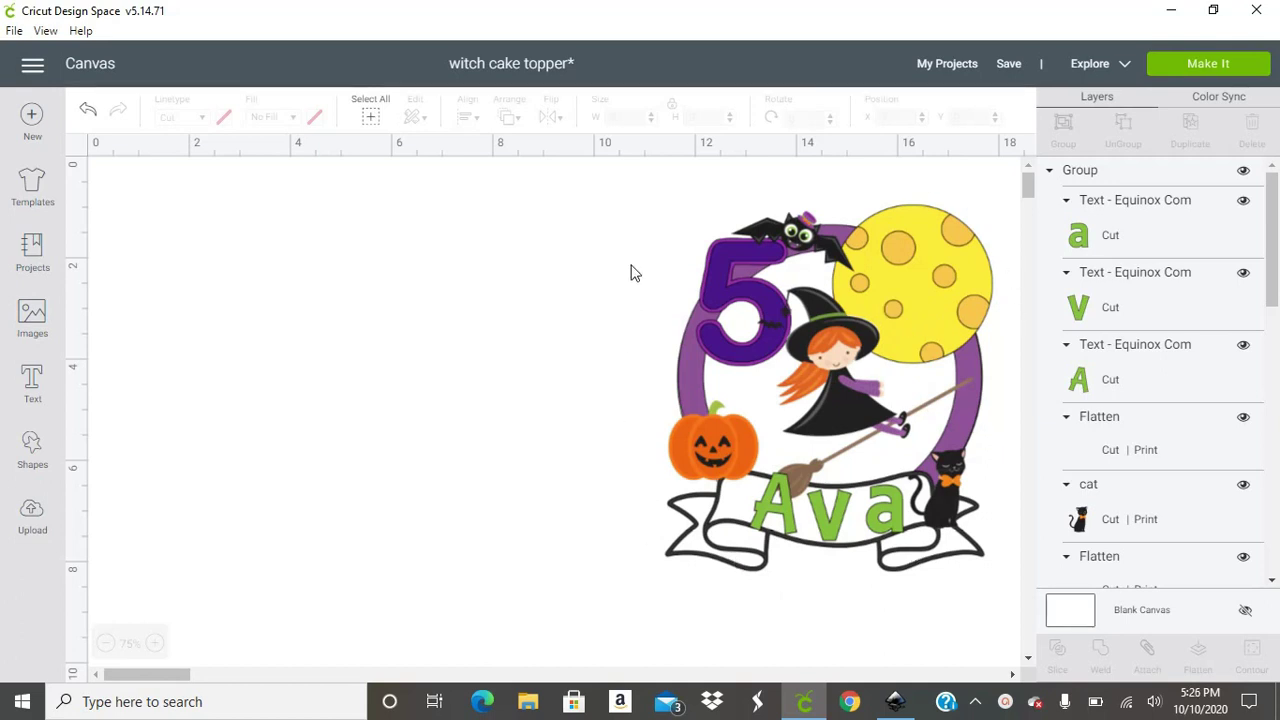
drag(633, 206, 648, 420)
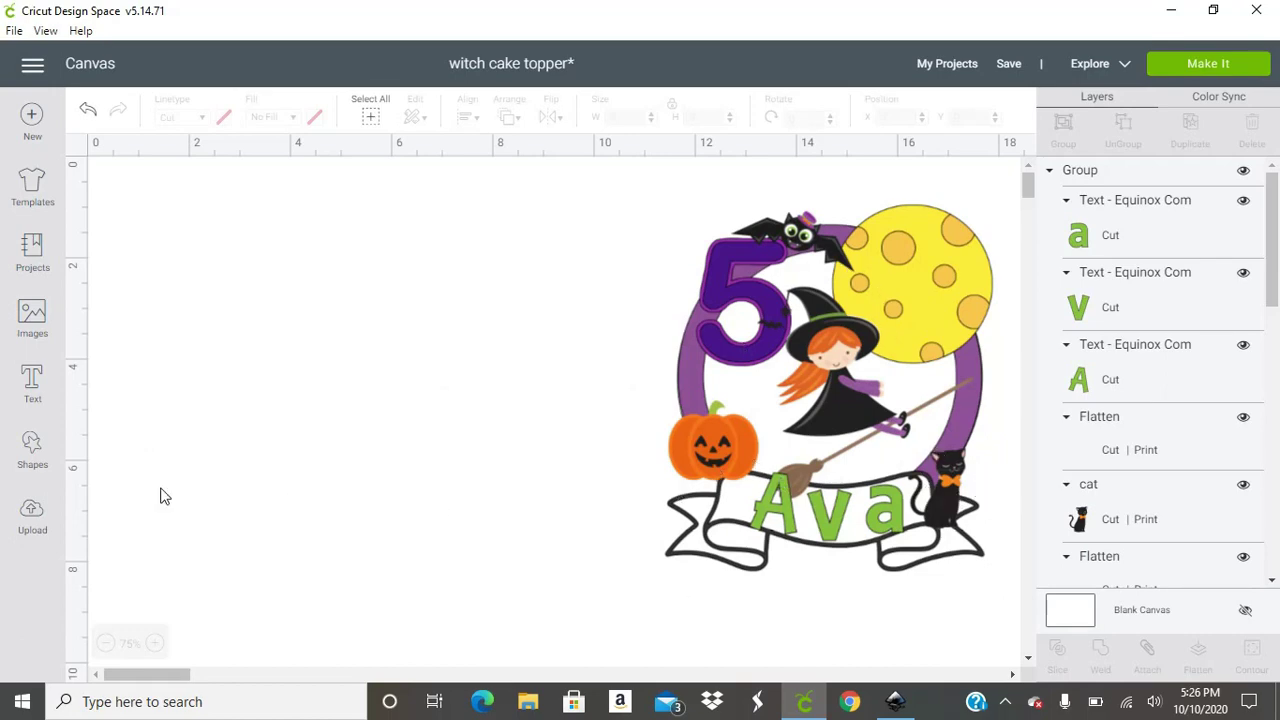
Open the image library and select the black cartoon bat with green eyes and a purple hat from the "bat" images.
click(31, 312)
click(466, 177)
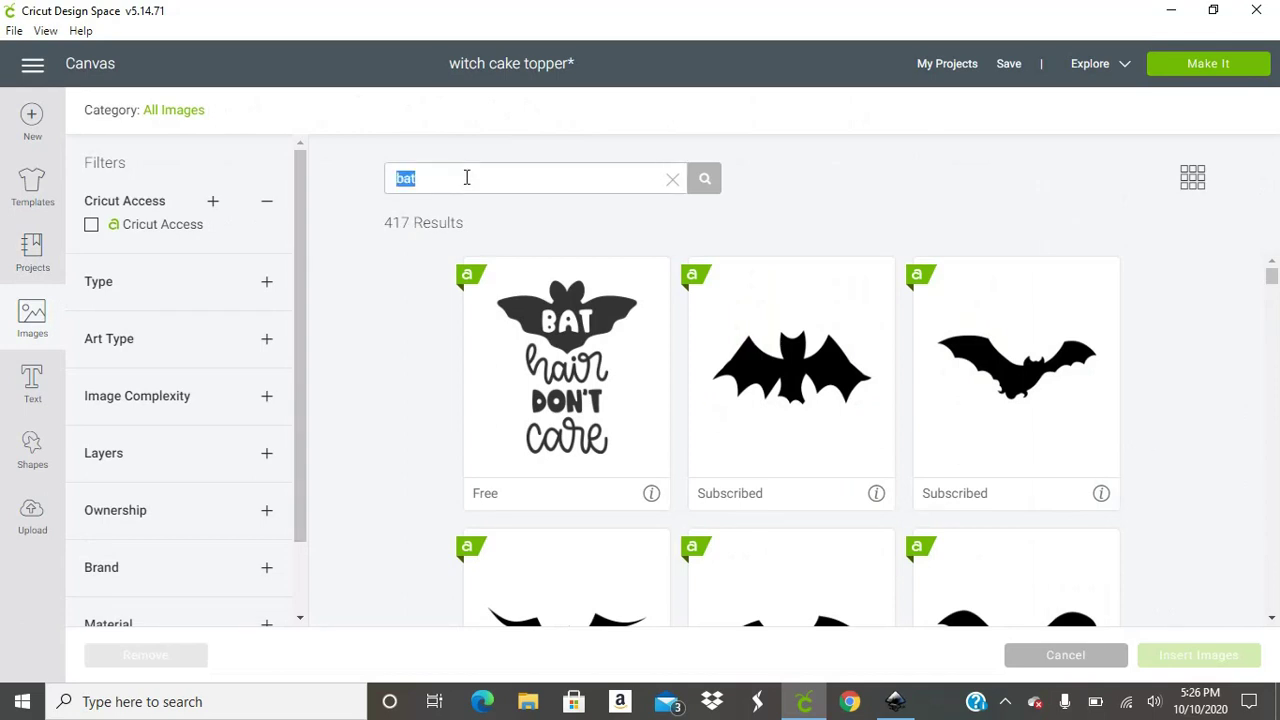
scroll(1060, 317, down, 4)
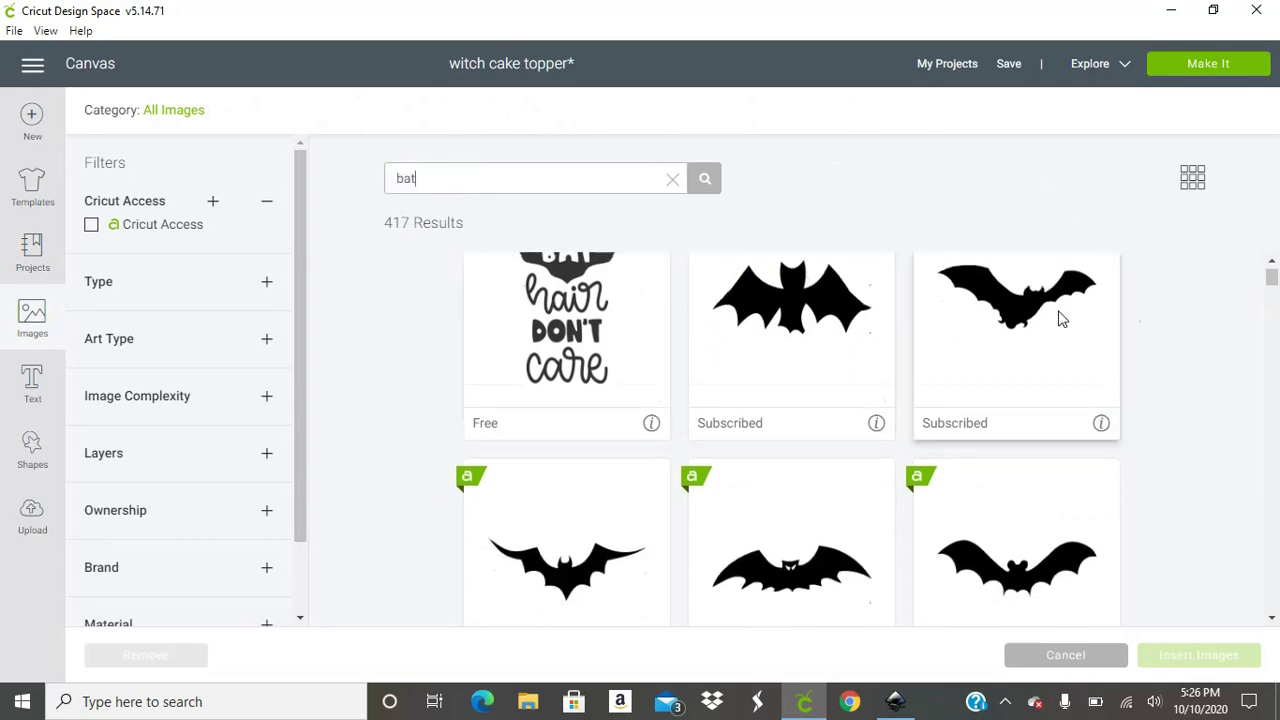
scroll(1158, 351, down, 8)
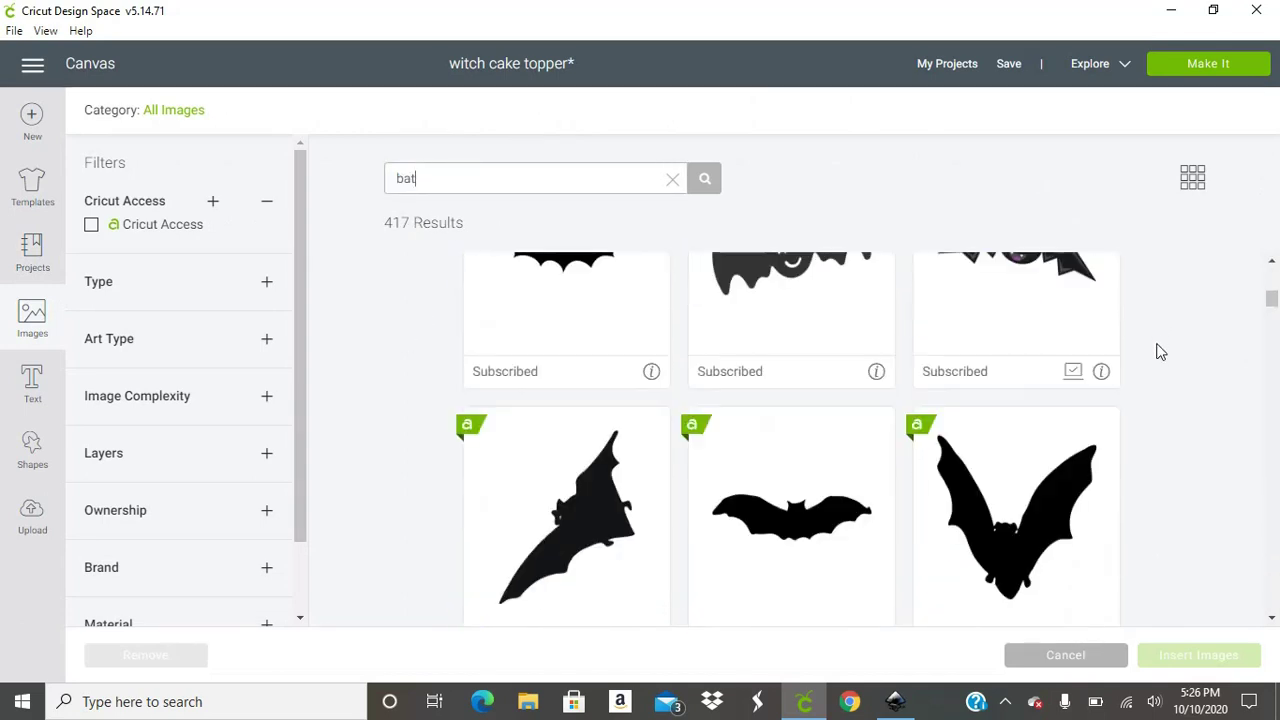
click(1005, 313)
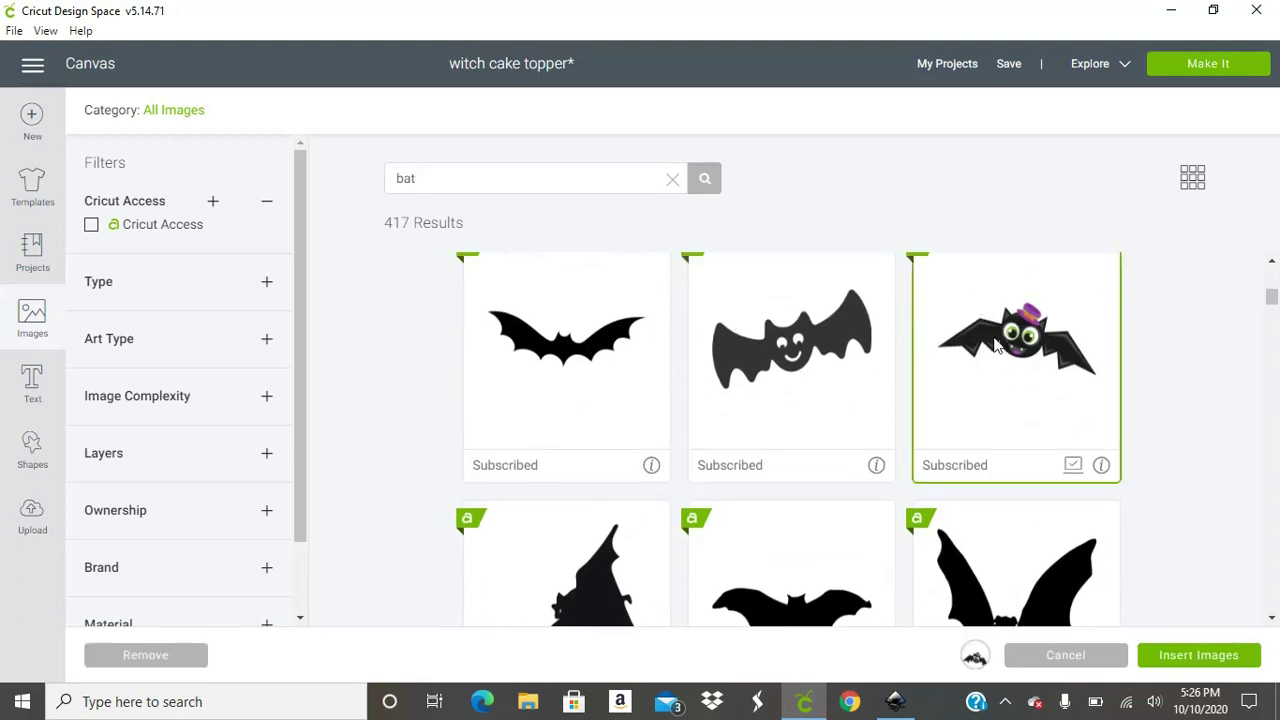
Search the image library for "banner" and add the orange-outlined curved ribbon banner with folded ends to the selection.
click(465, 180)
key(BackSpace)
text(banner)
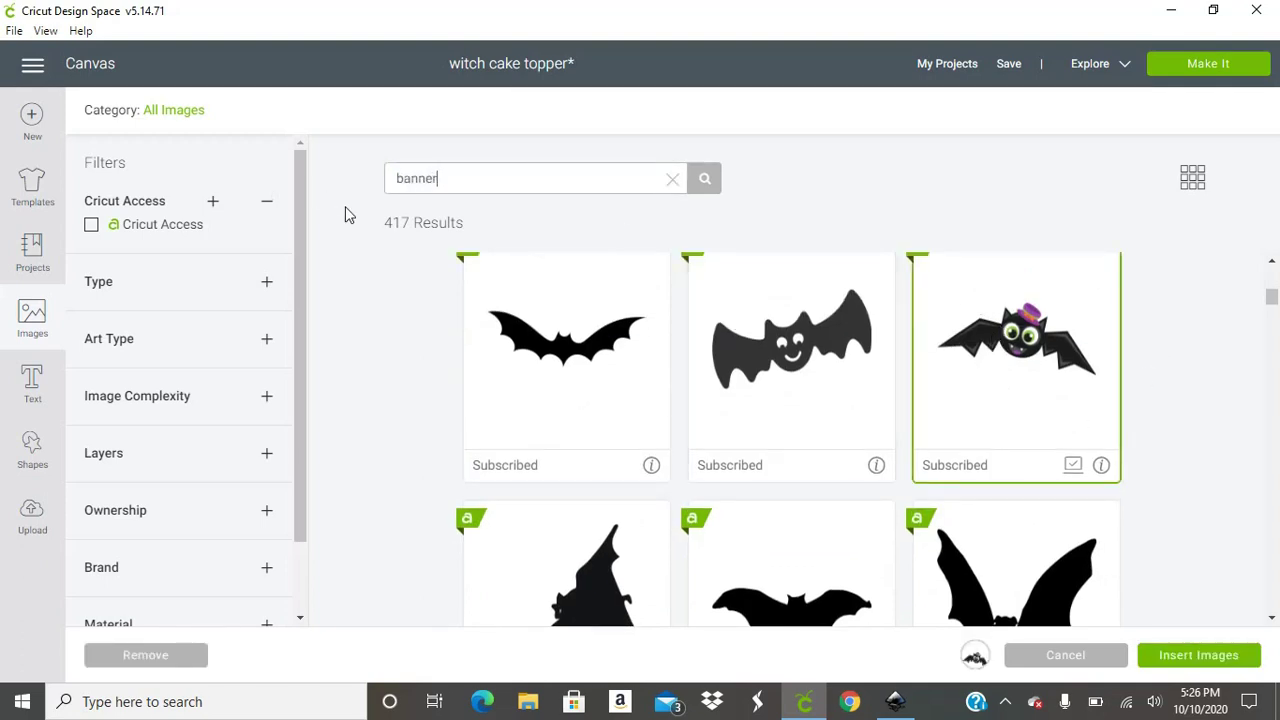
key(Return)
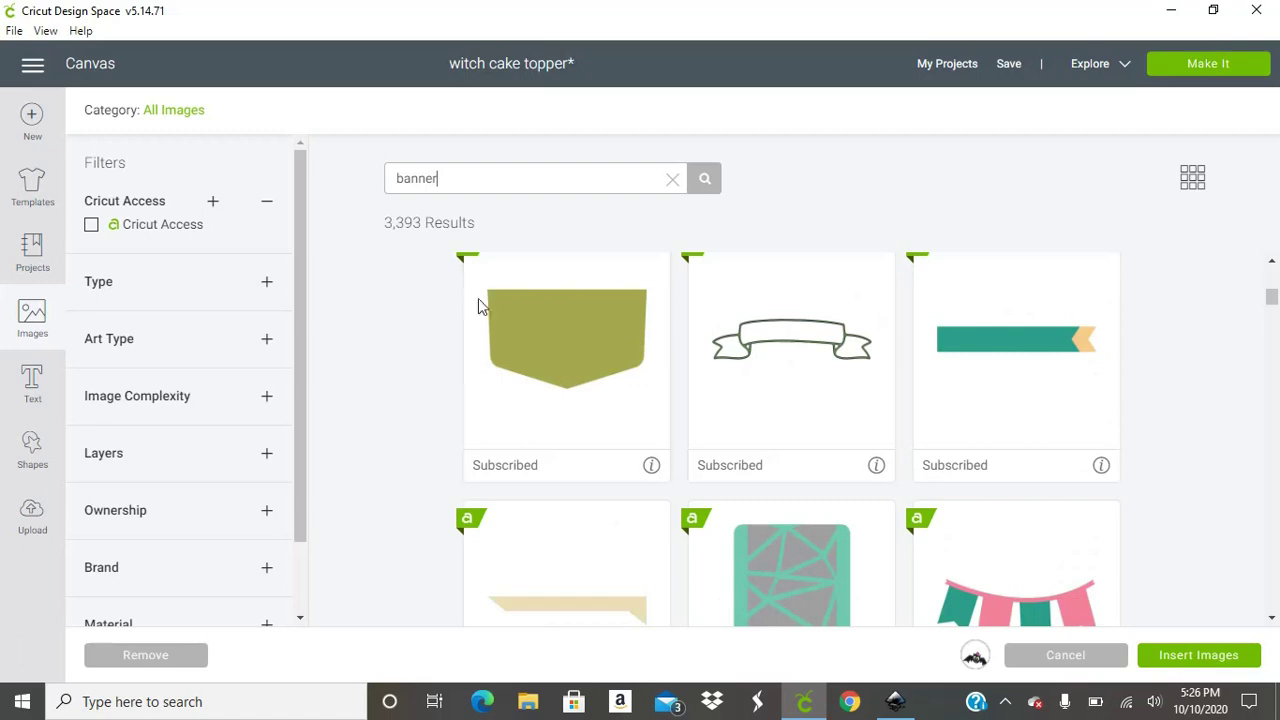
scroll(905, 410, down, 3)
scroll(905, 410, down, 10)
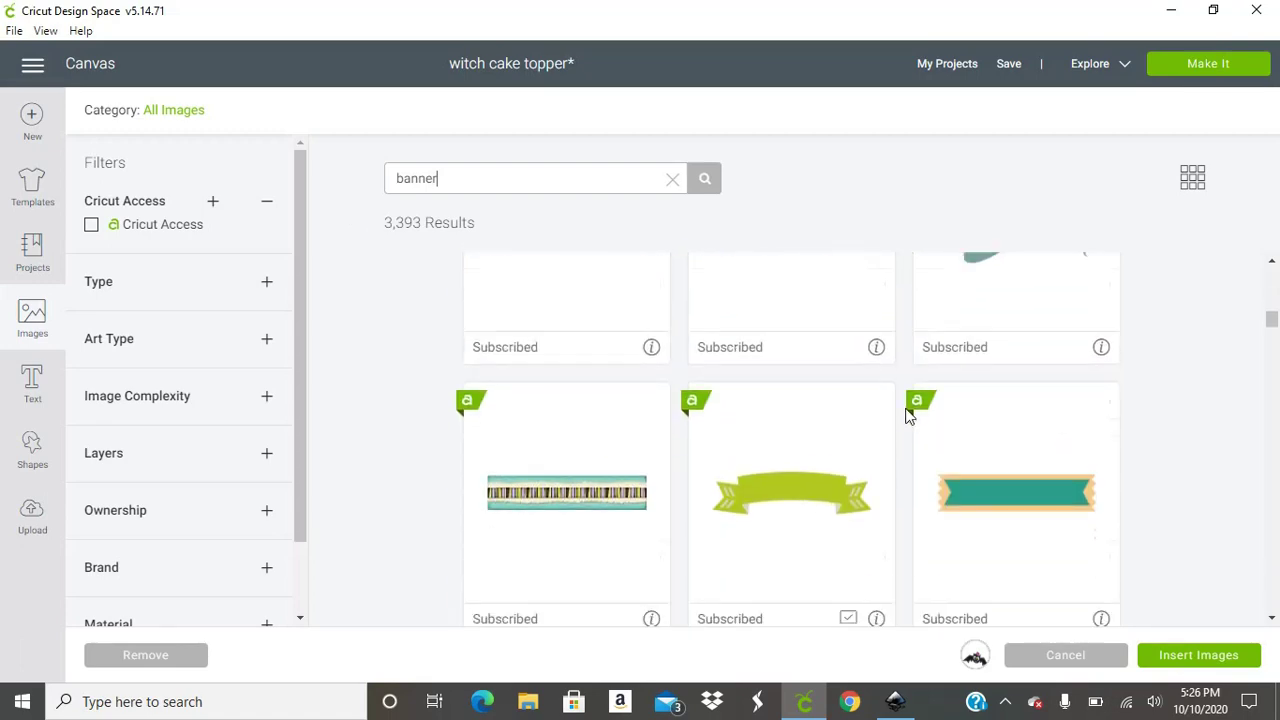
scroll(905, 418, down, 12)
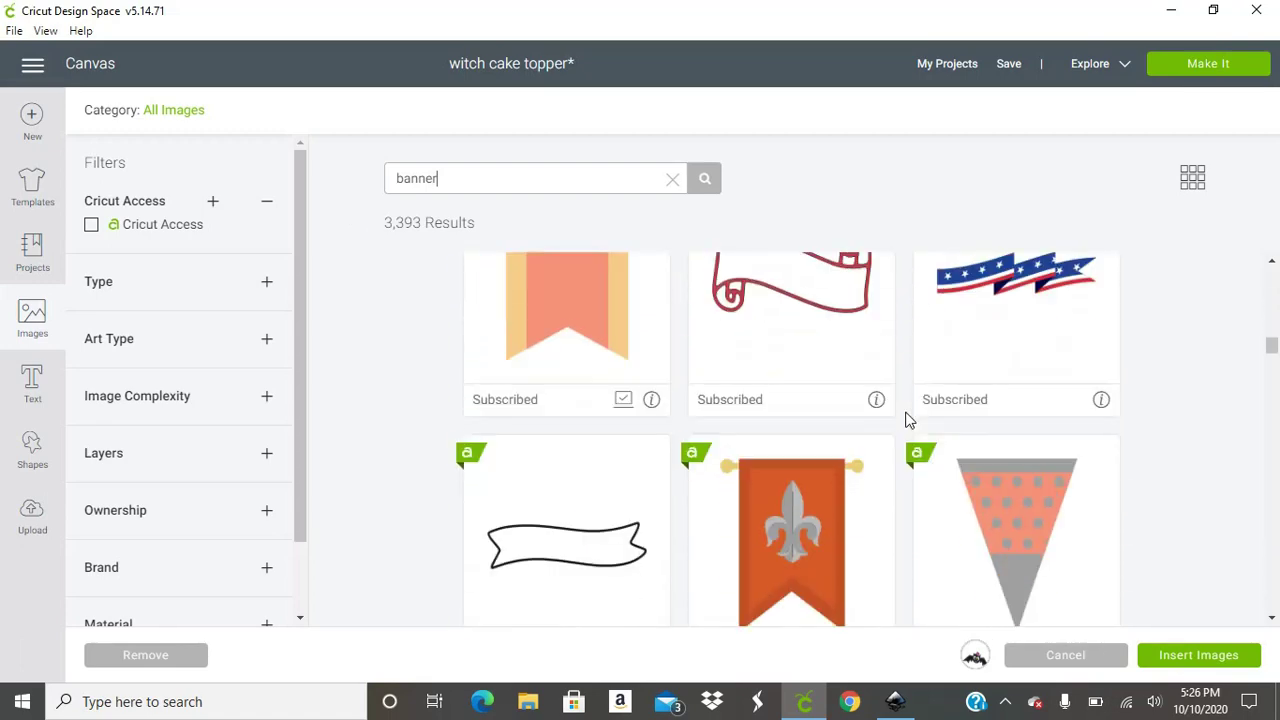
scroll(895, 425, down, 1)
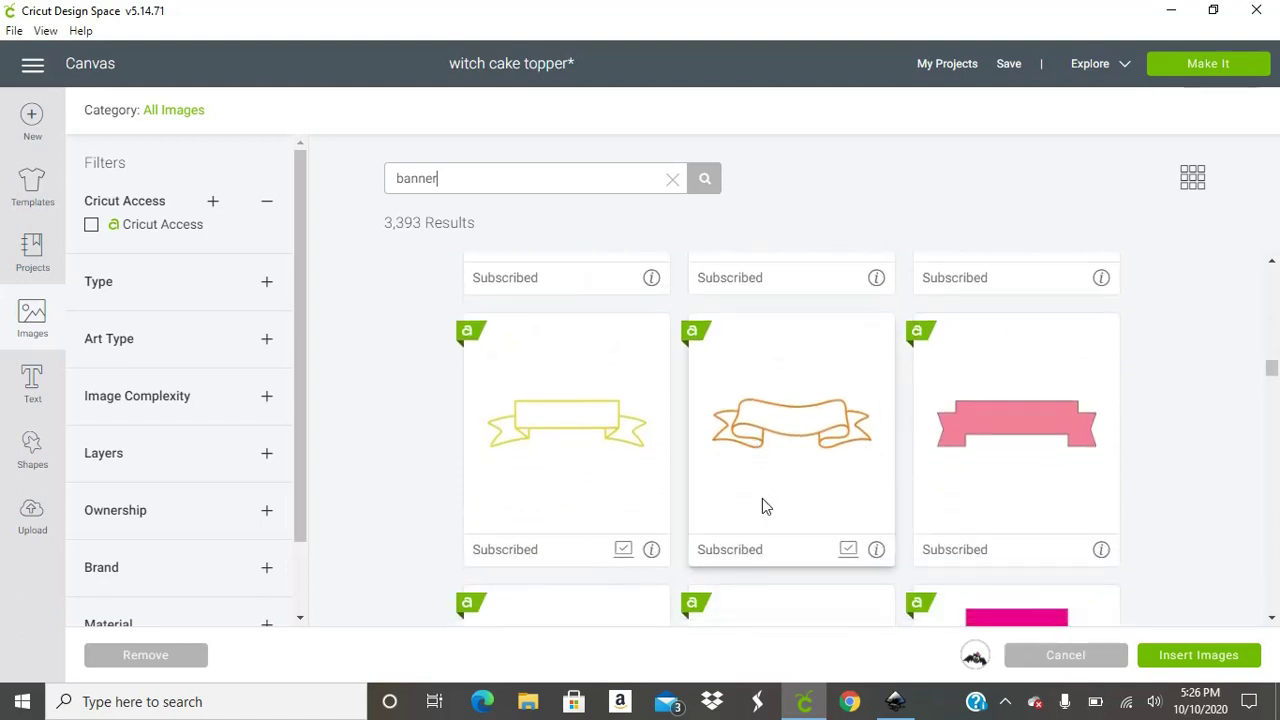
click(783, 443)
Search the image library for "moon" and add the pale yellow full moon with craters and no outline to the selection.
drag(534, 180, 338, 181)
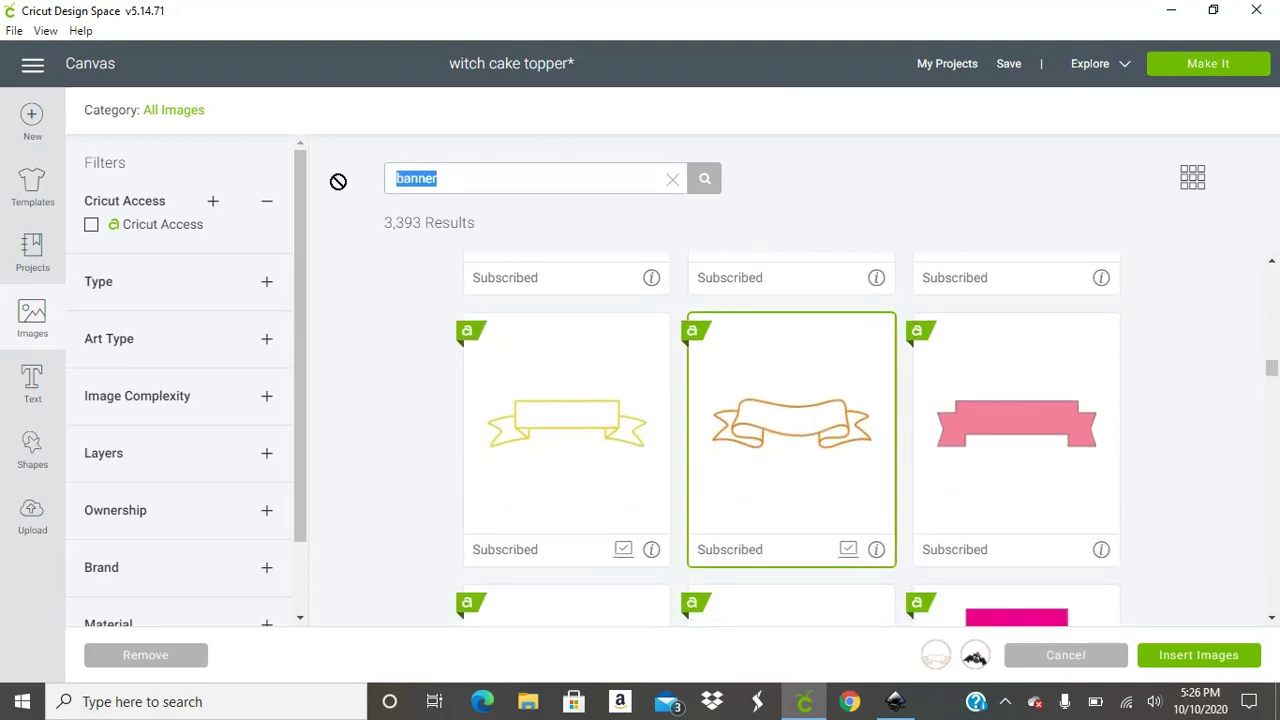
key(BackSpace)
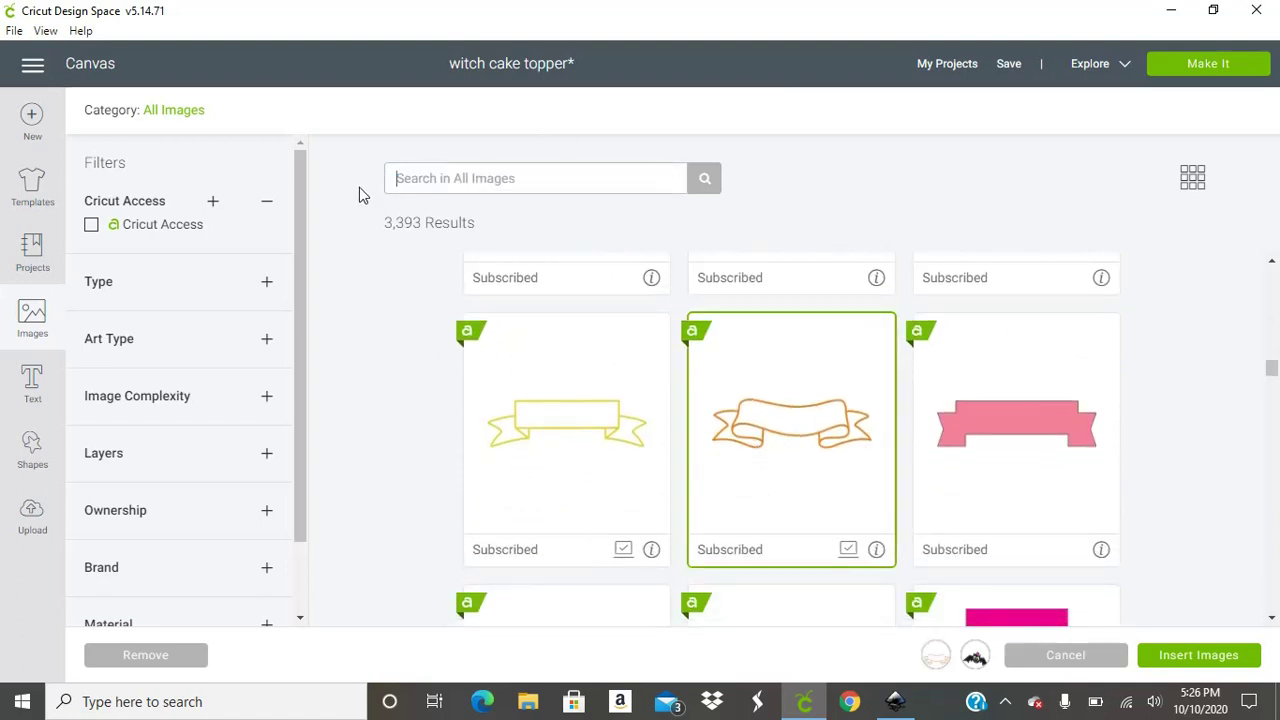
text(moon)
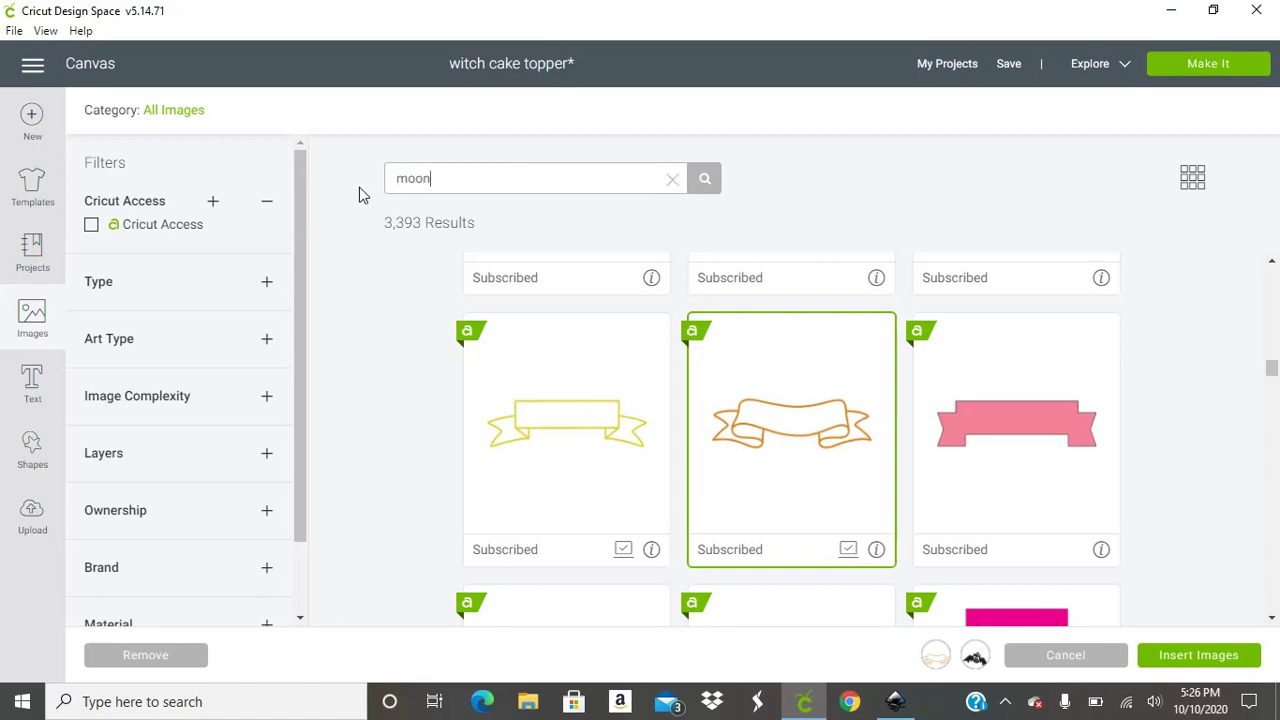
key(Return)
scroll(1051, 400, down, 5)
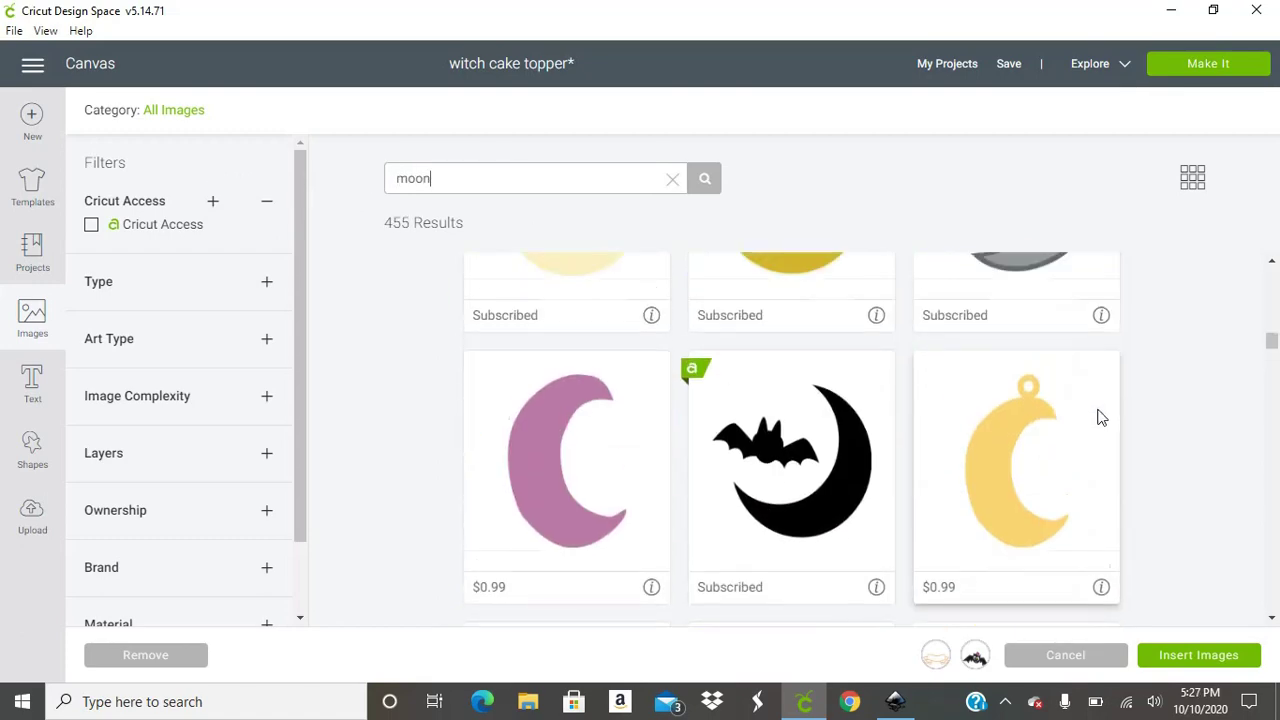
scroll(1097, 417, up, 6)
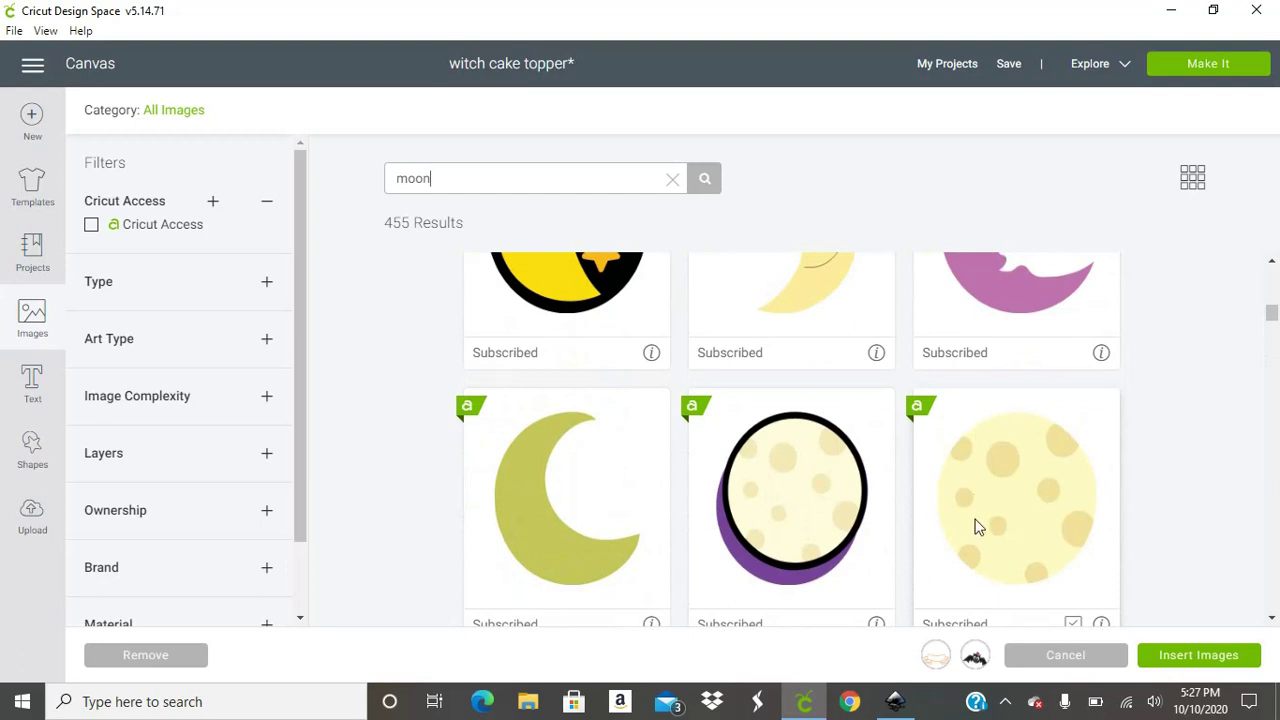
click(1056, 508)
Search the image library for "pumpkin" and add the smiling orange jack-o'-lantern with a green stem and cream border to the selection.
double_click(494, 174)
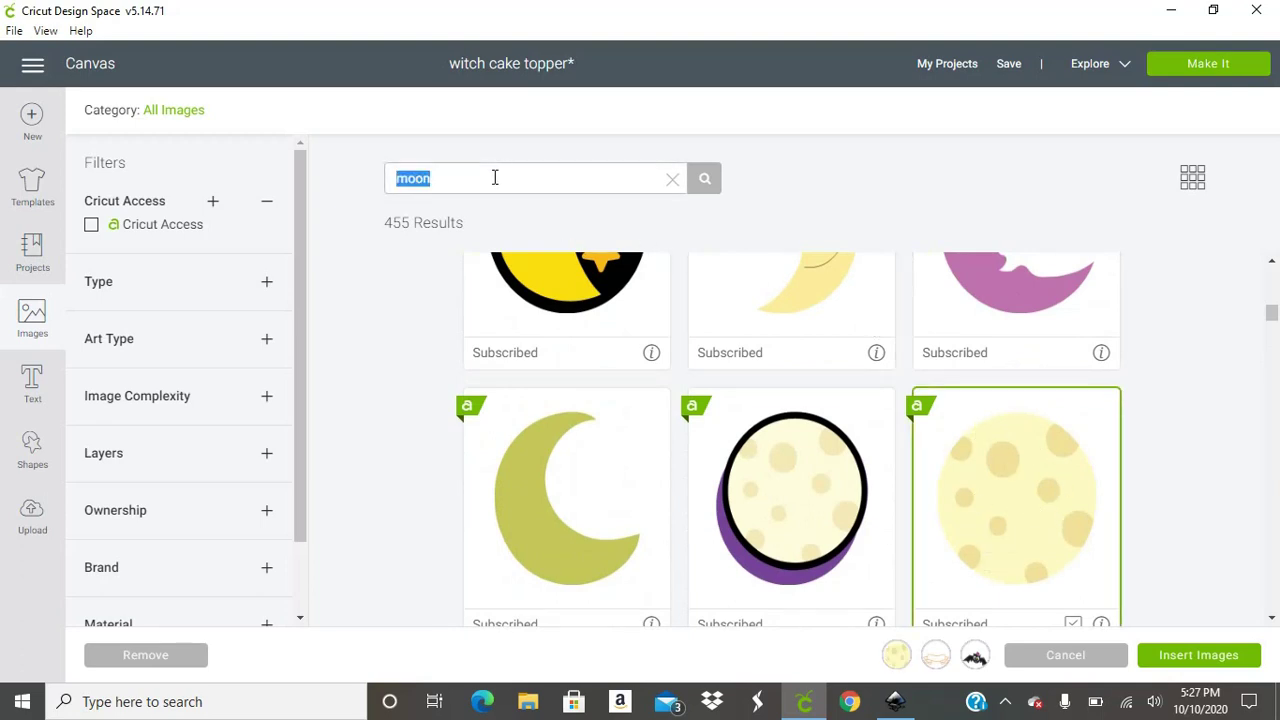
key(BackSpace)
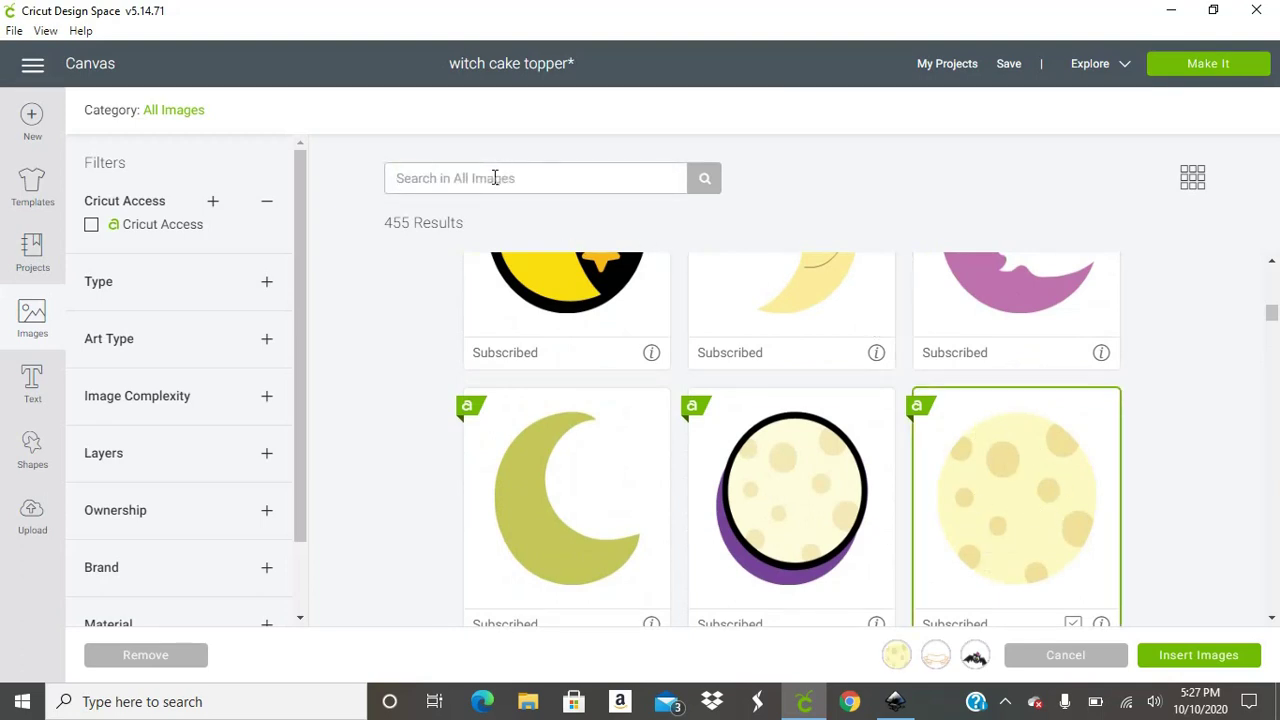
text(pum)
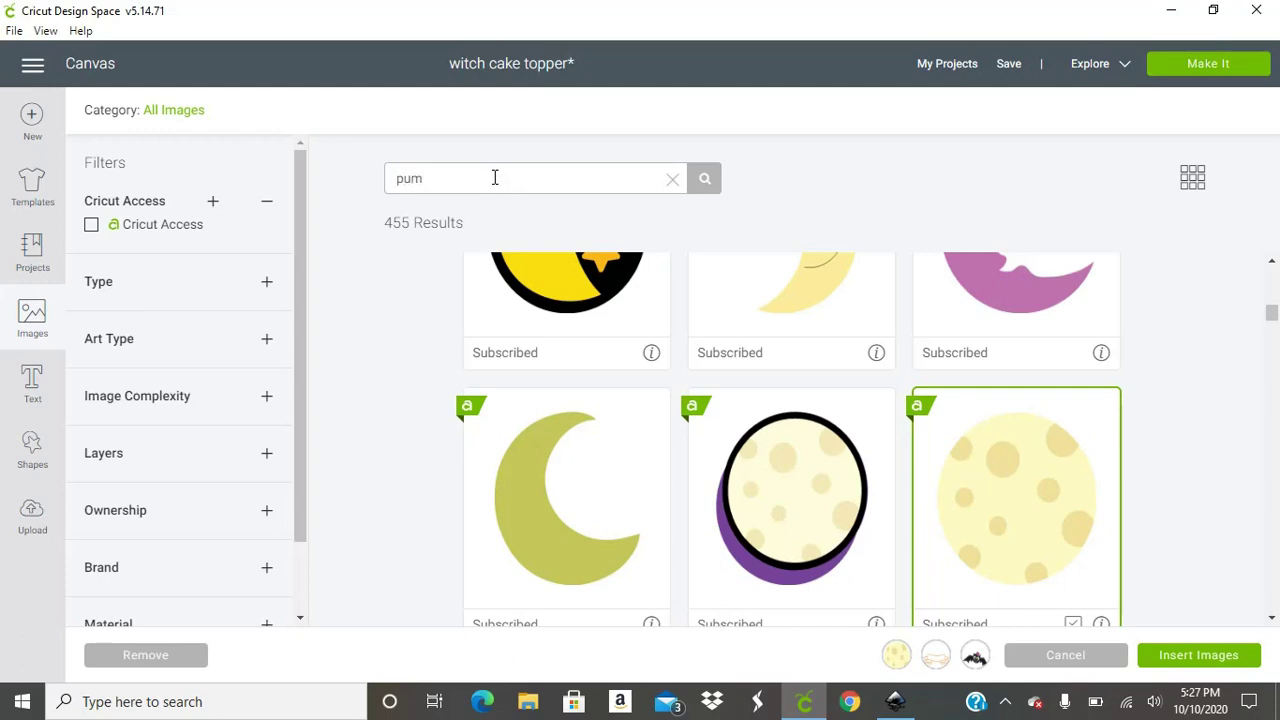
text(pkin)
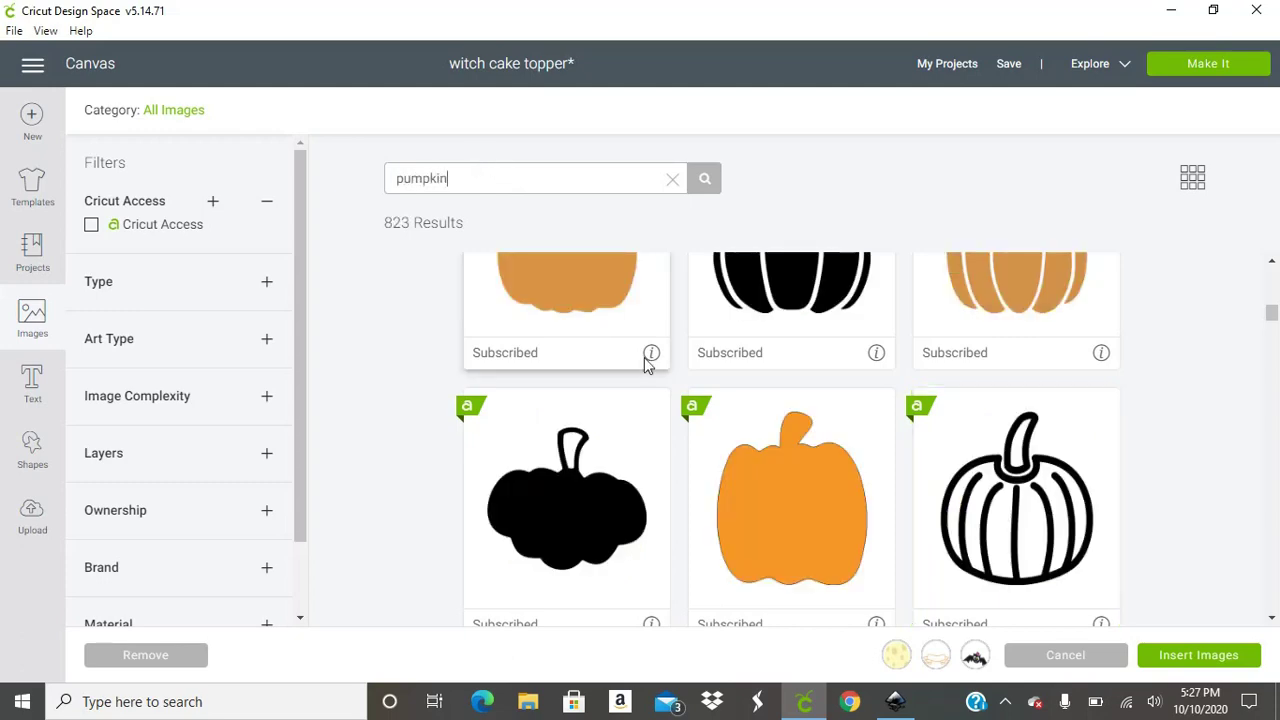
scroll(645, 362, up, 10)
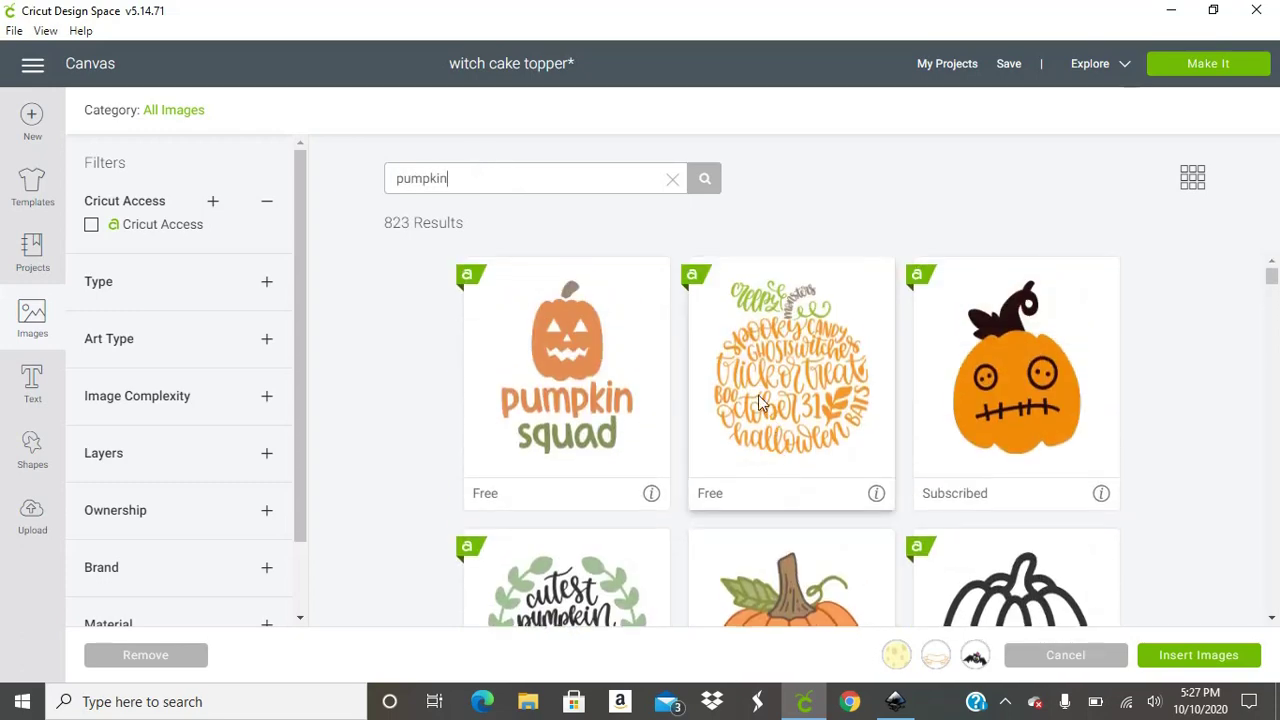
scroll(713, 400, down, 12)
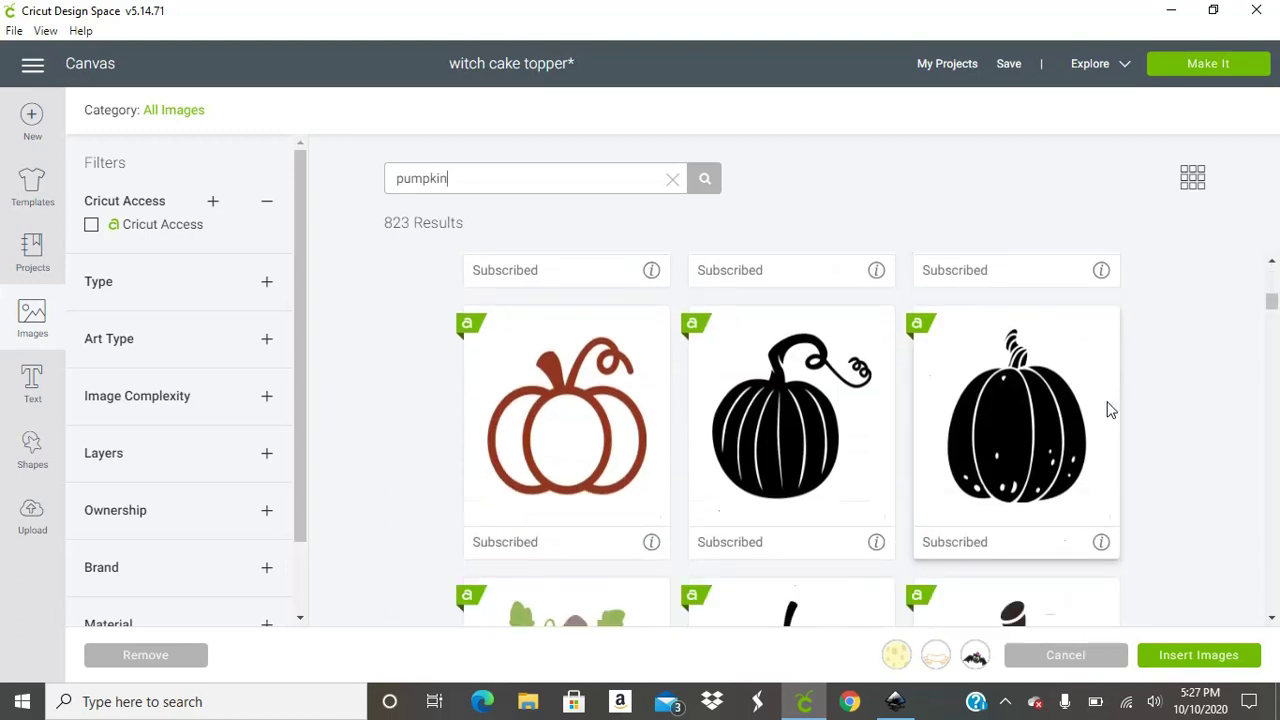
scroll(1095, 426, down, 10)
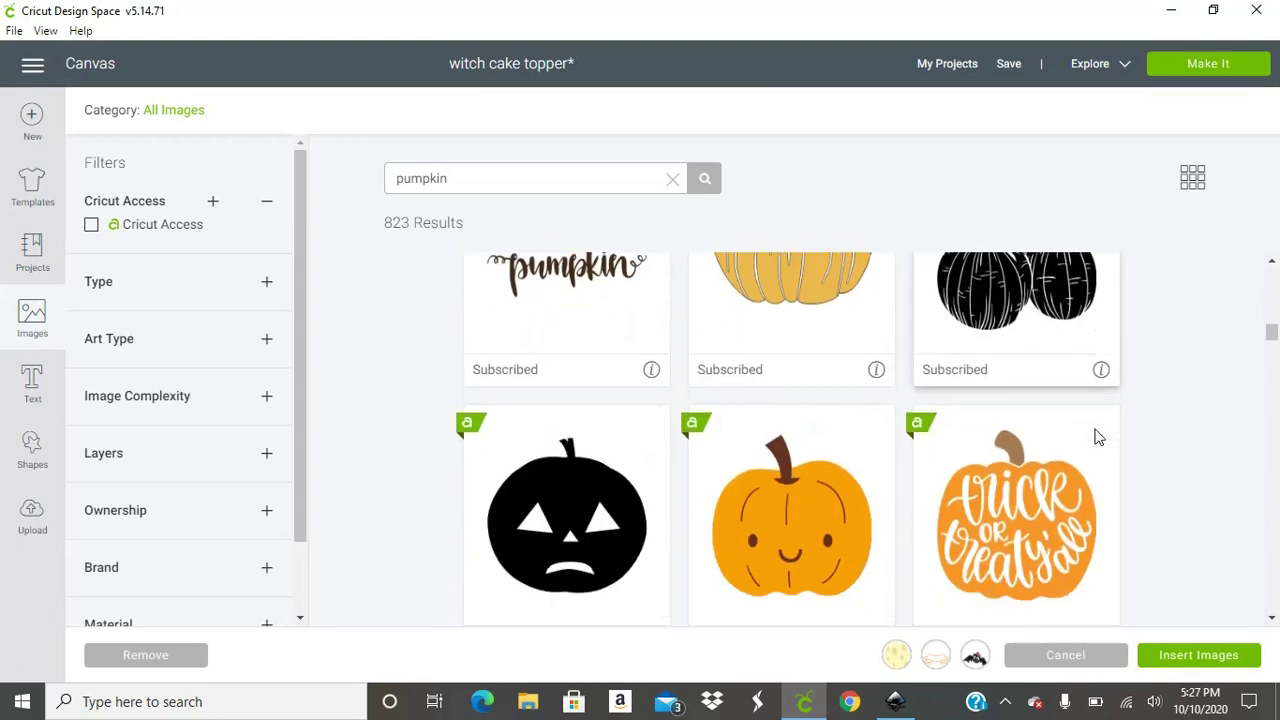
scroll(1098, 436, down, 10)
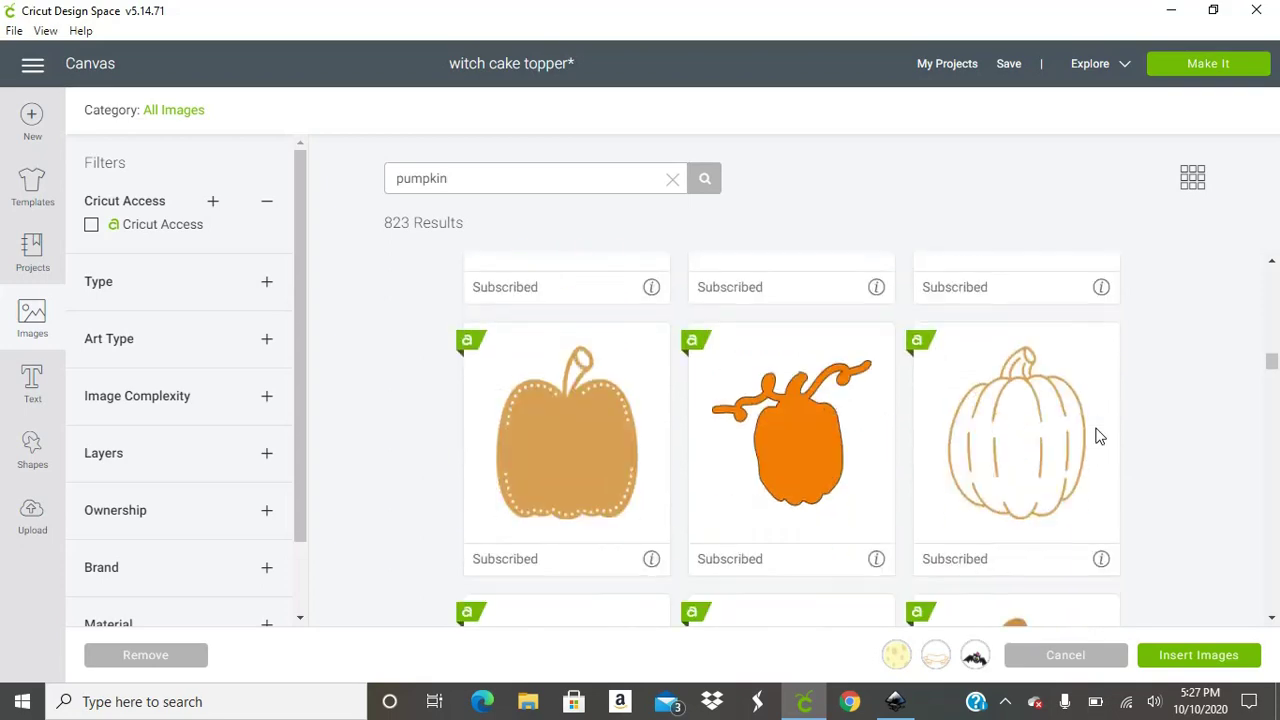
scroll(1098, 436, down, 10)
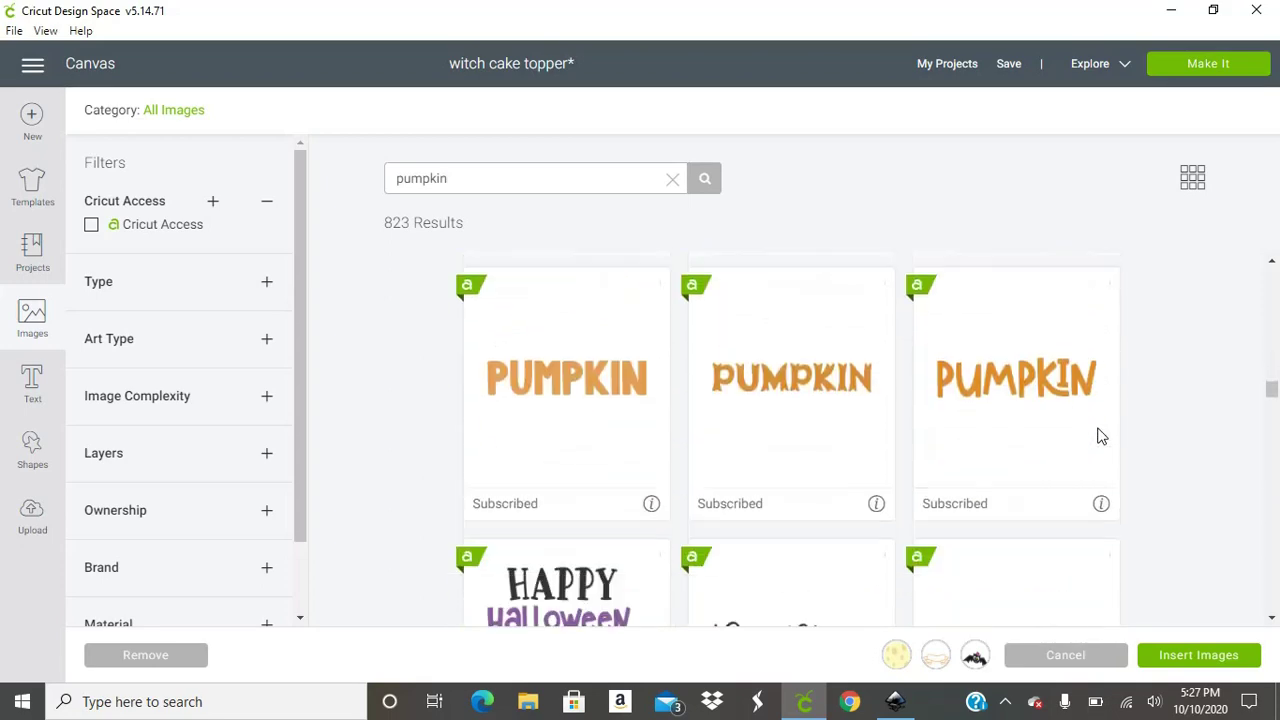
scroll(1098, 436, down, 10)
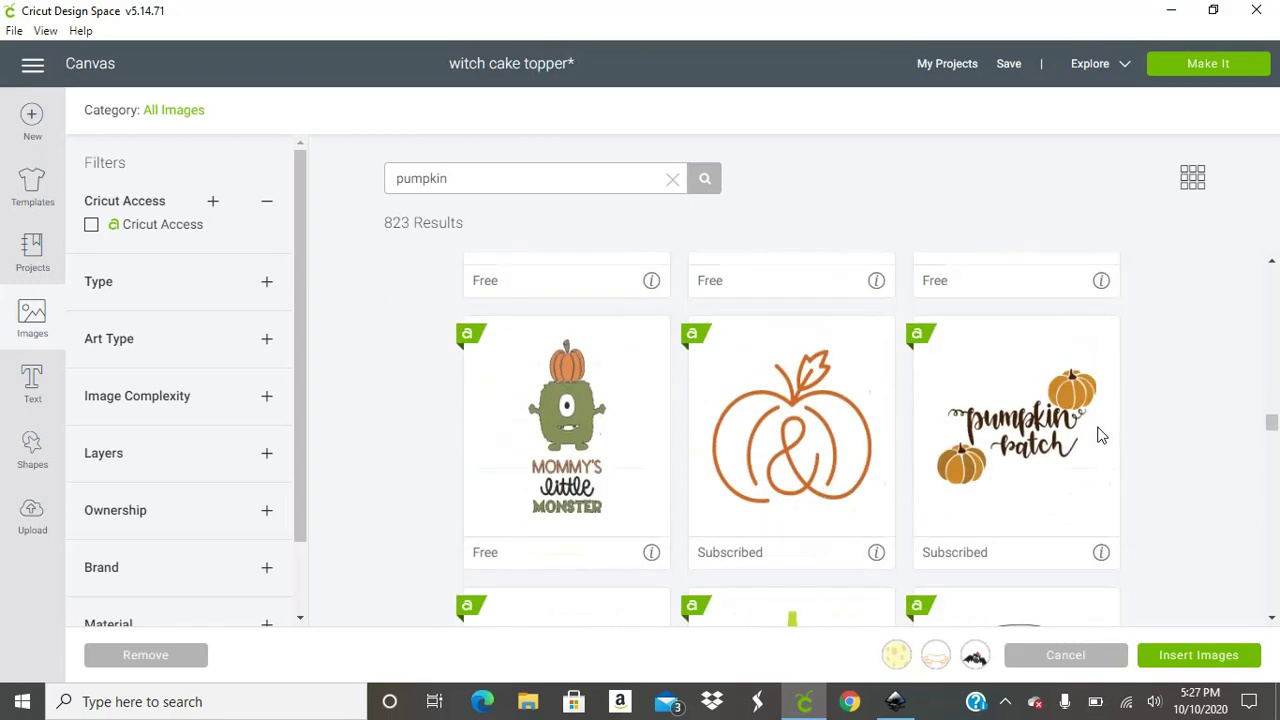
scroll(1098, 436, down, 10)
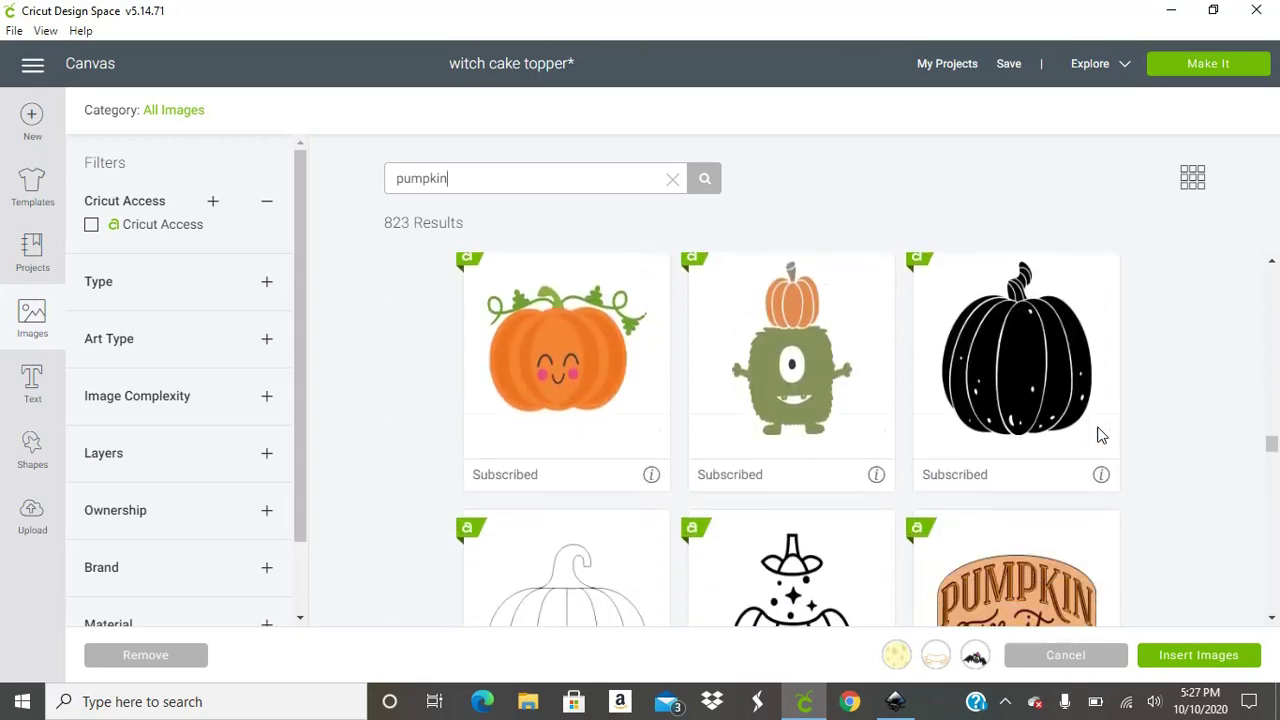
scroll(1098, 436, down, 10)
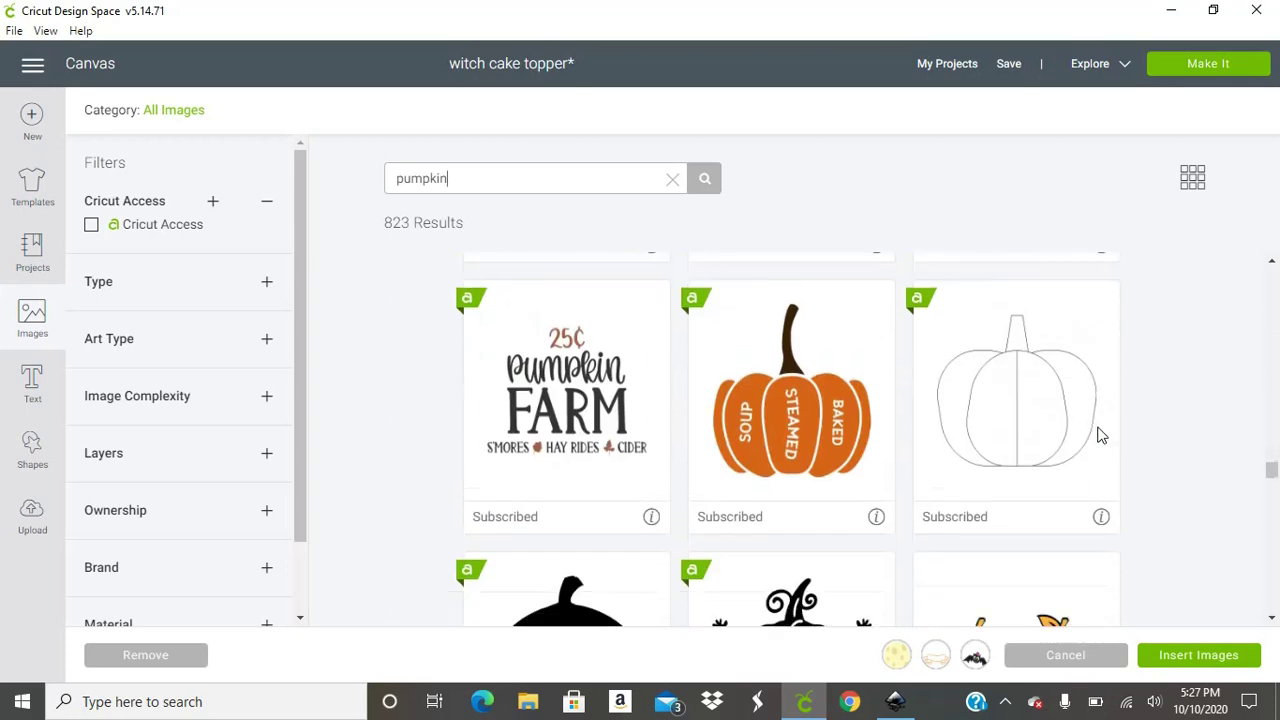
scroll(1098, 436, down, 10)
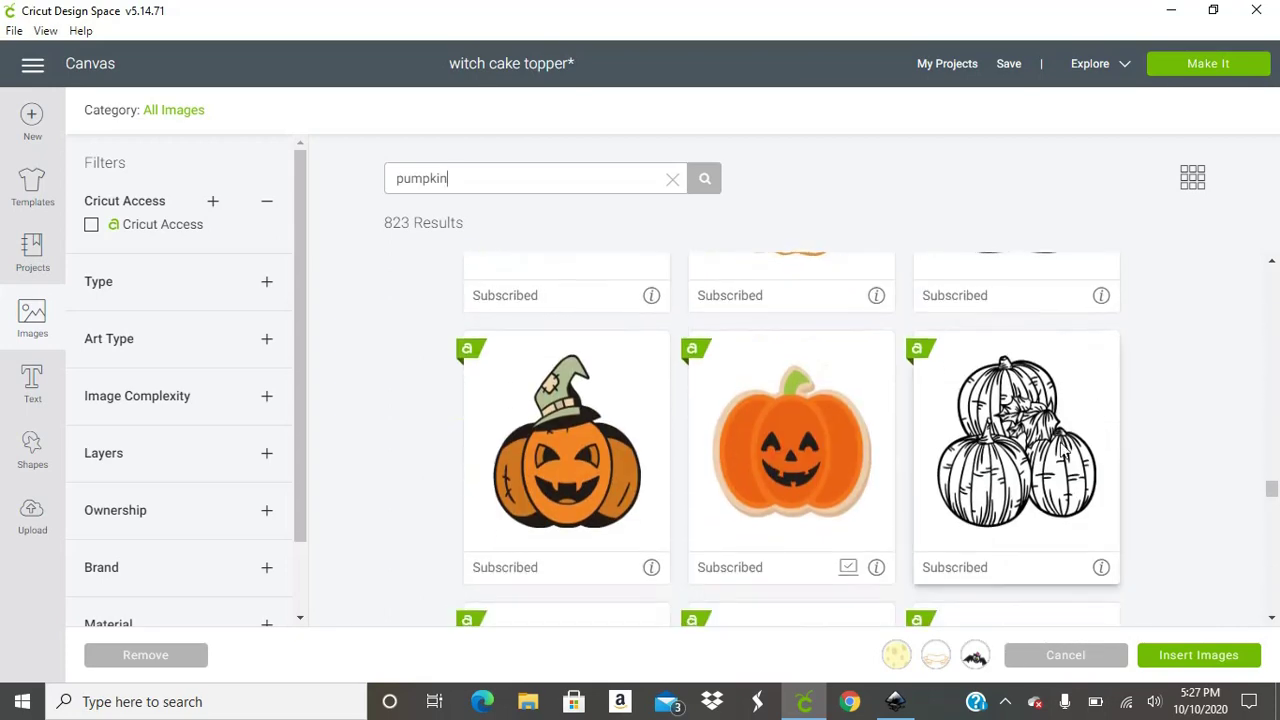
click(749, 357)
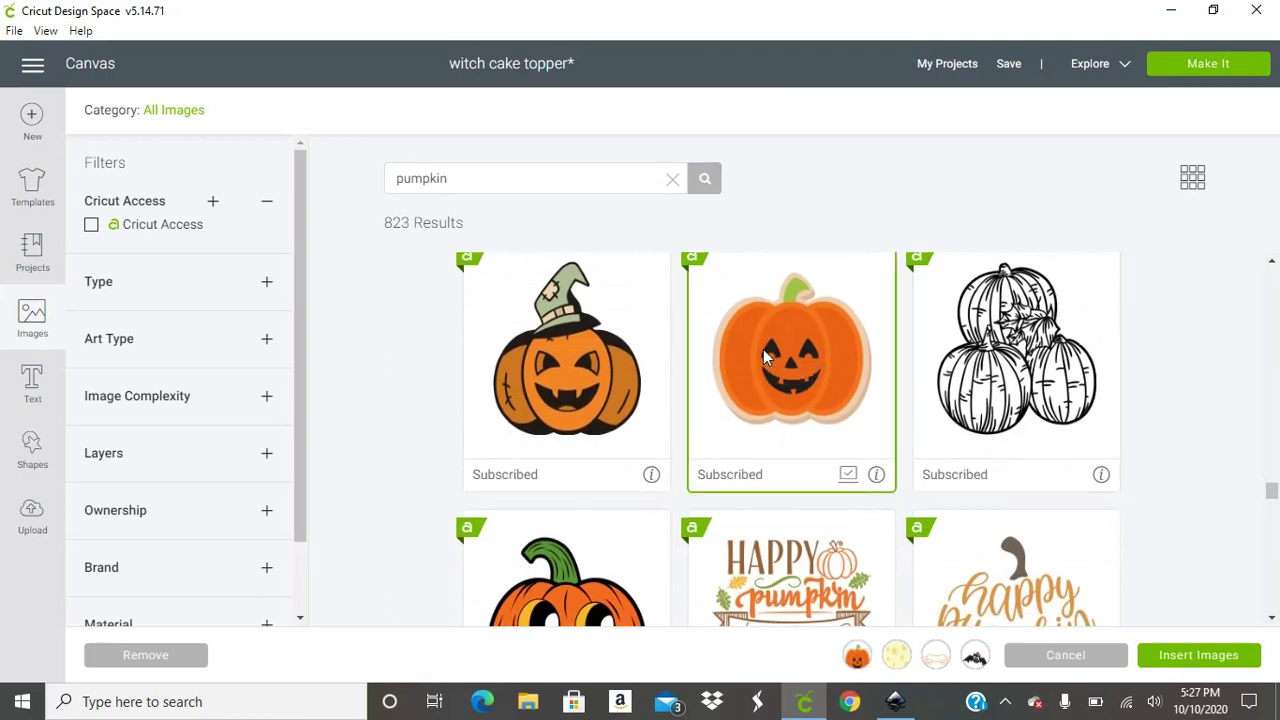
Search the image library for "witch" and add the red-haired witch flying on a broom in front of a moon to the selection.
double_click(507, 186)
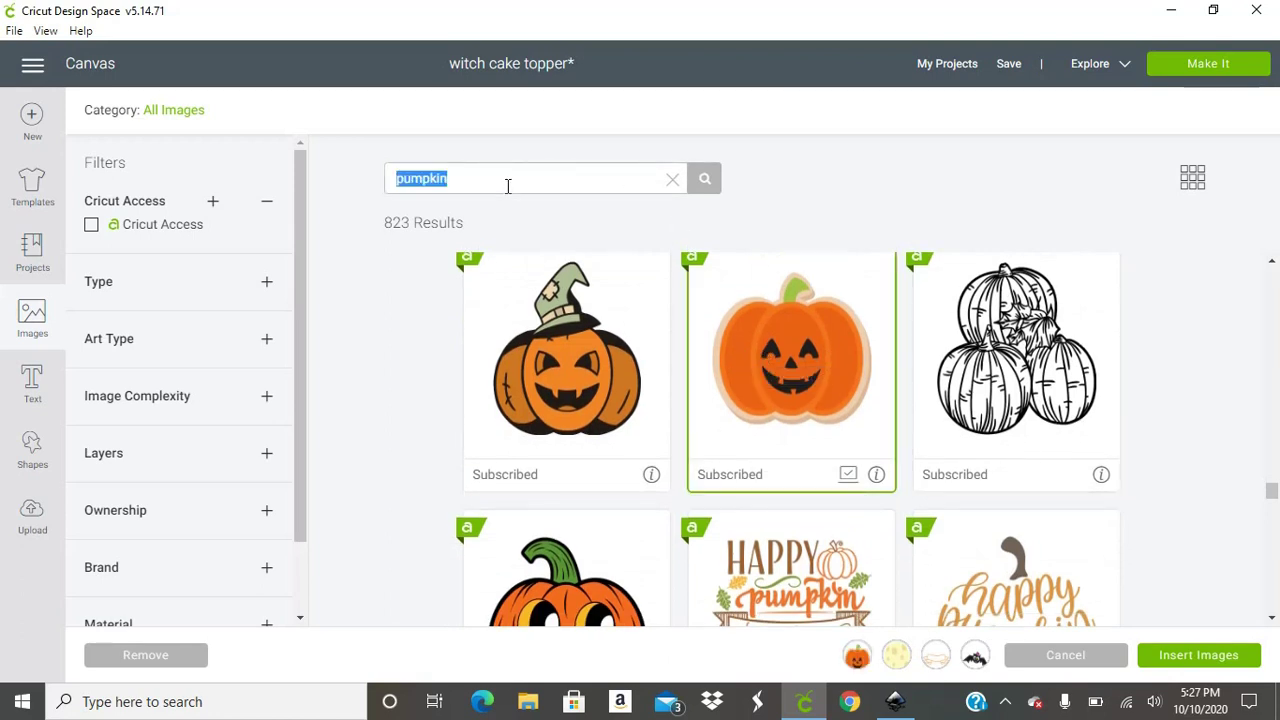
text(witch)
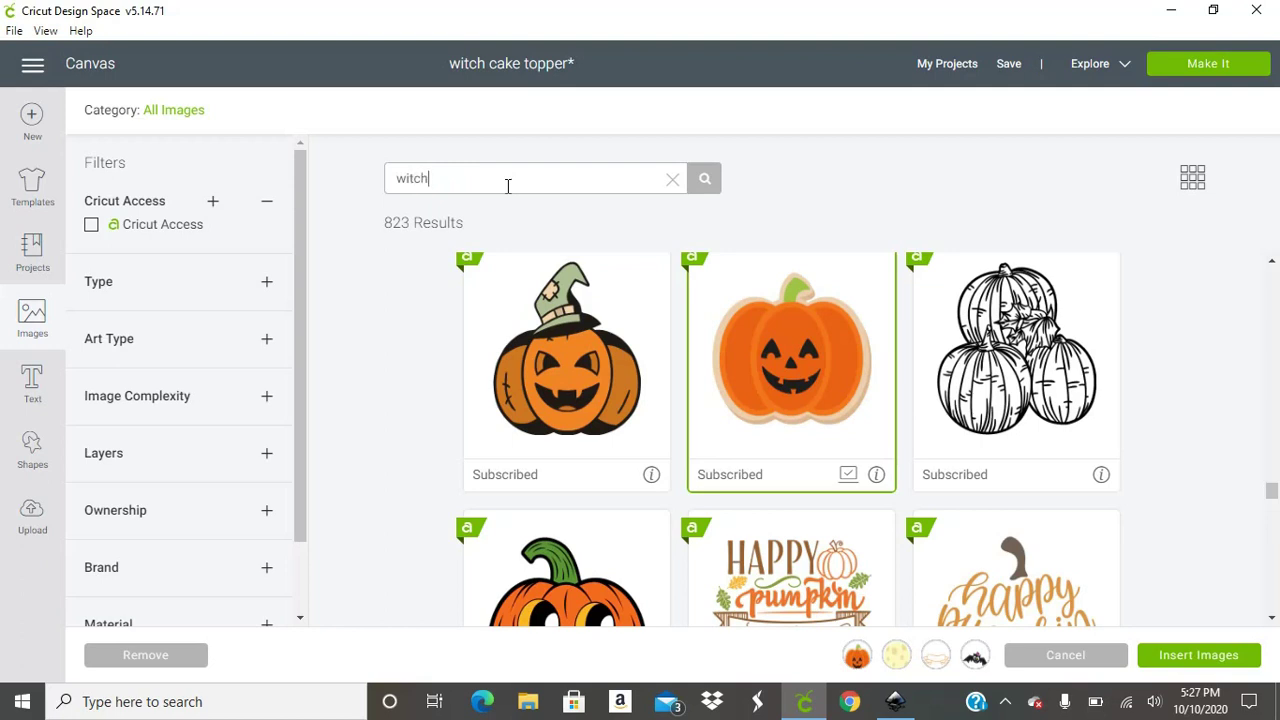
key(Return)
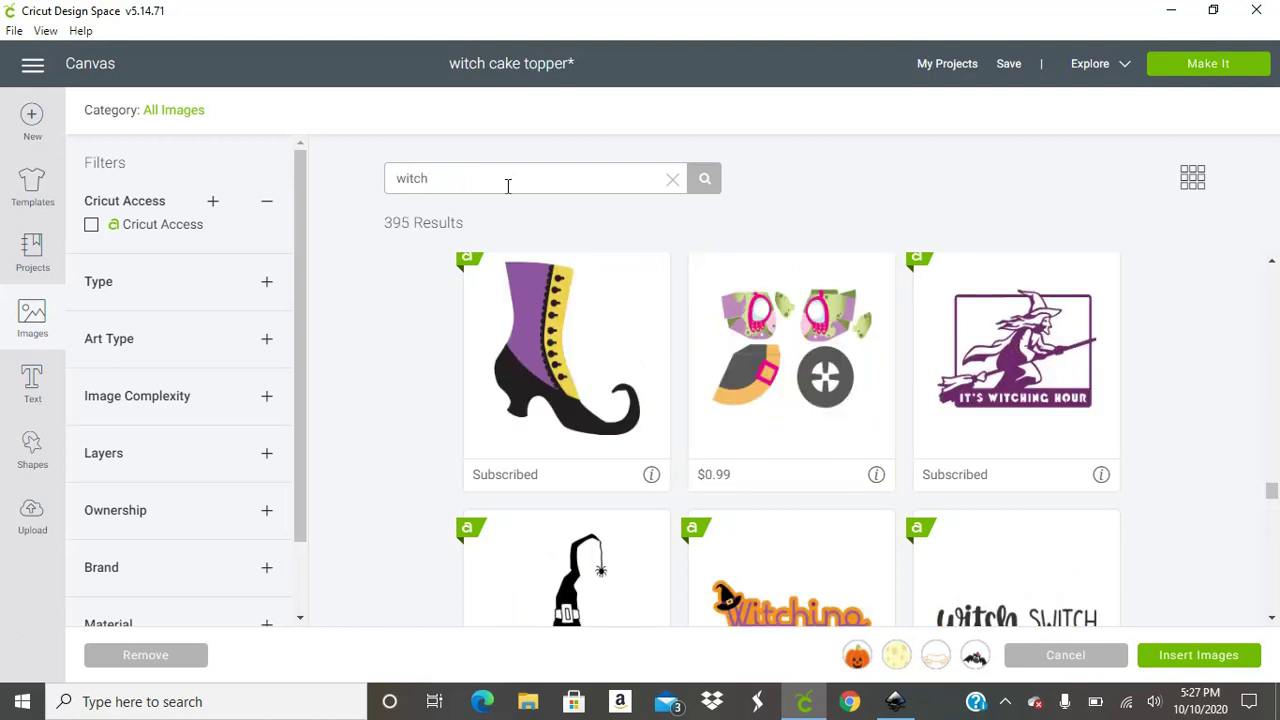
scroll(939, 297, down, 5)
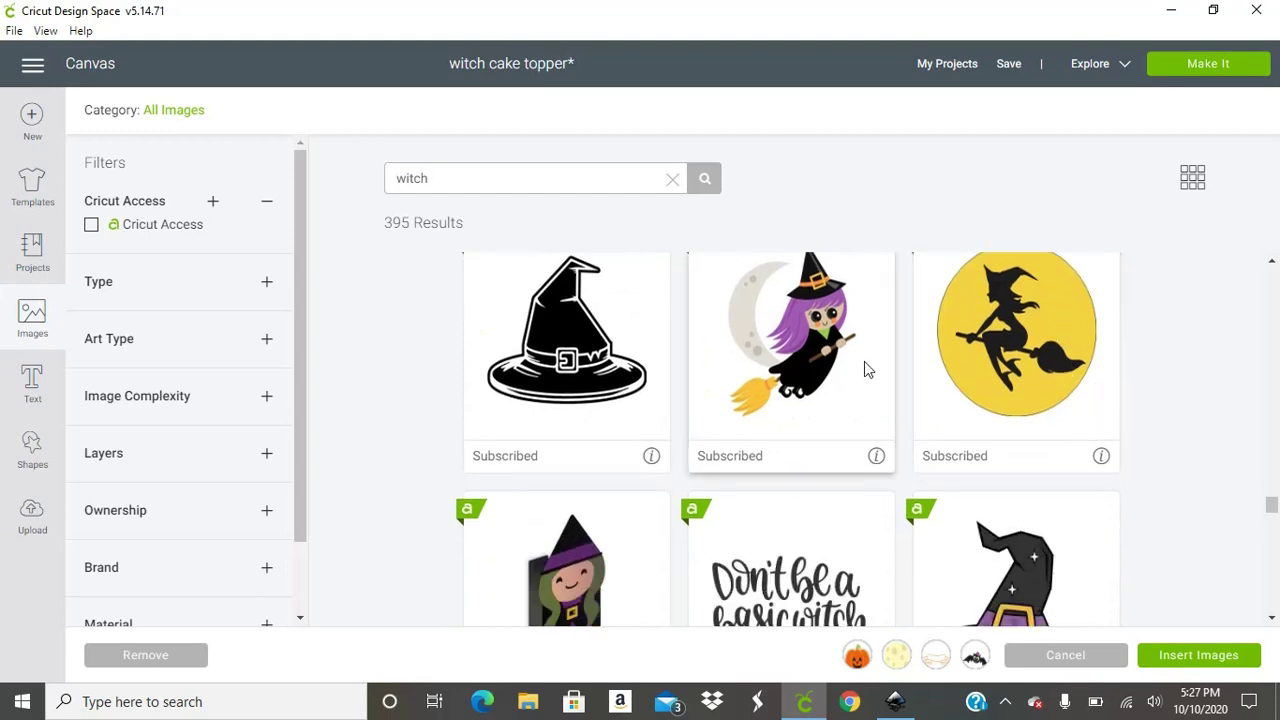
scroll(1048, 366, down, 3)
scroll(1048, 364, down, 10)
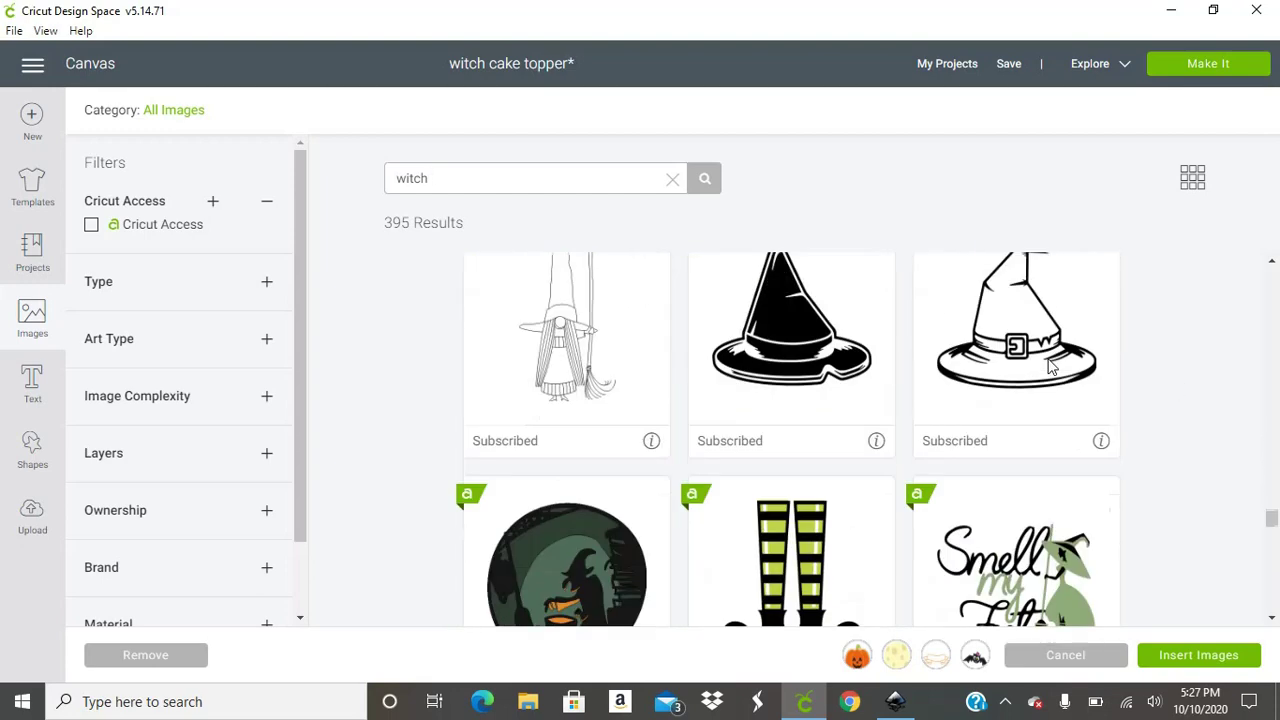
scroll(1048, 366, down, 6)
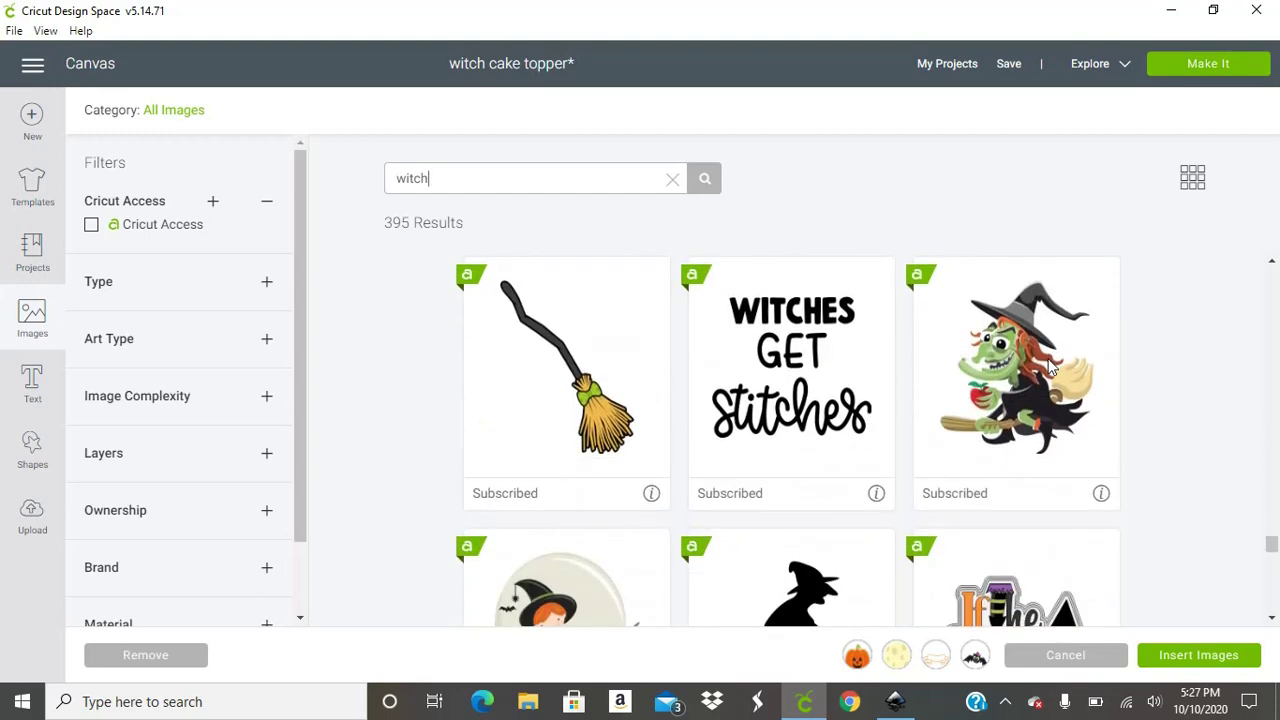
scroll(519, 338, up, 2)
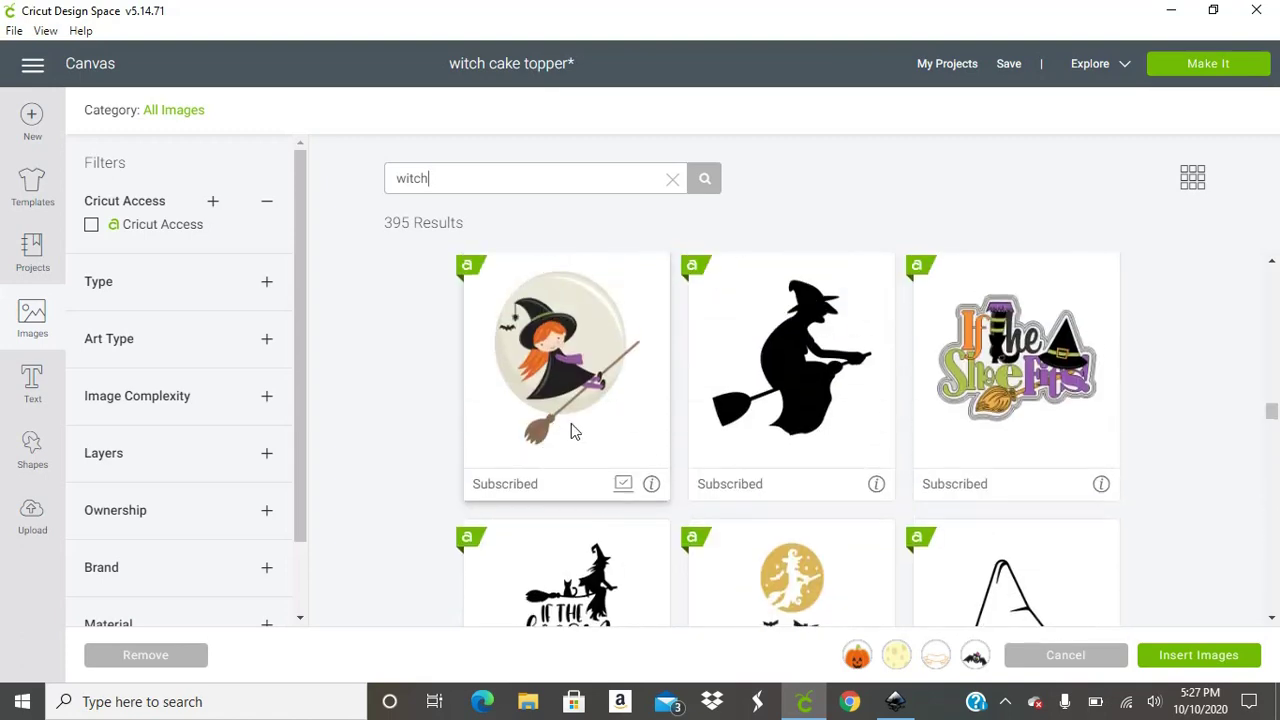
click(571, 400)
click(528, 183)
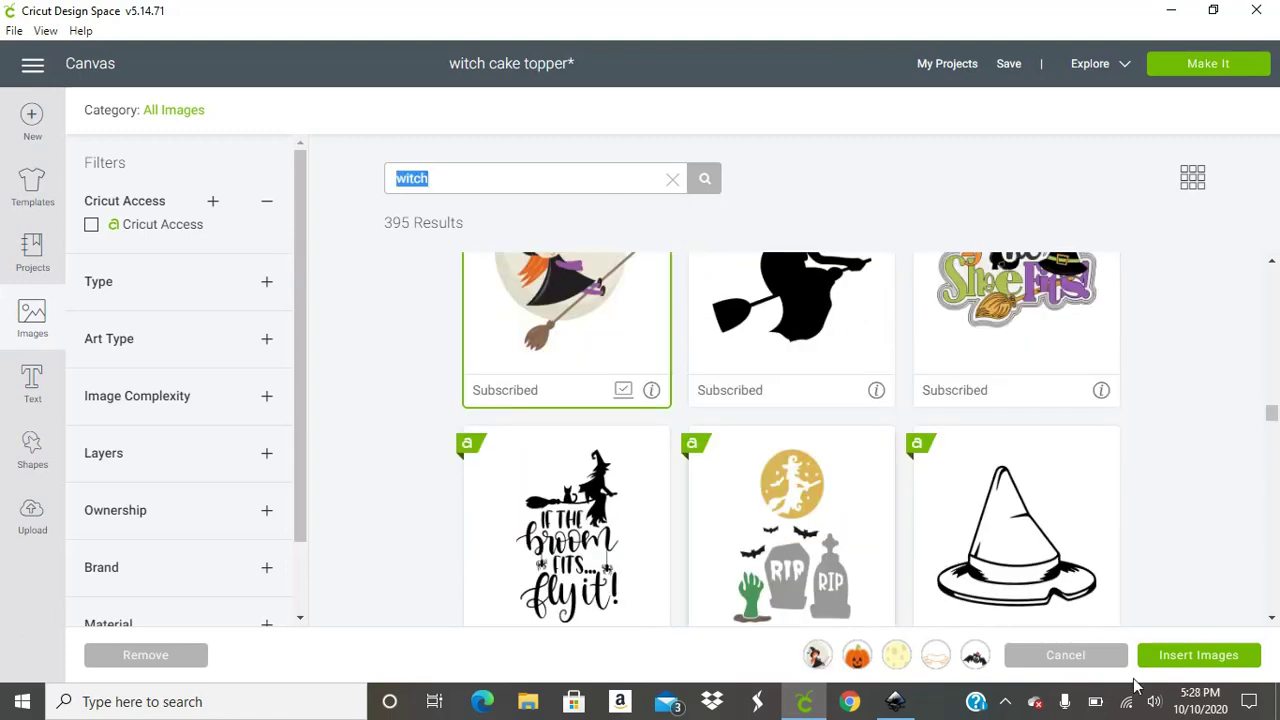
Insert the selected images, scale them together to about 7.8 × 3.76 in and move them up, clear of the sample topper.
click(1190, 656)
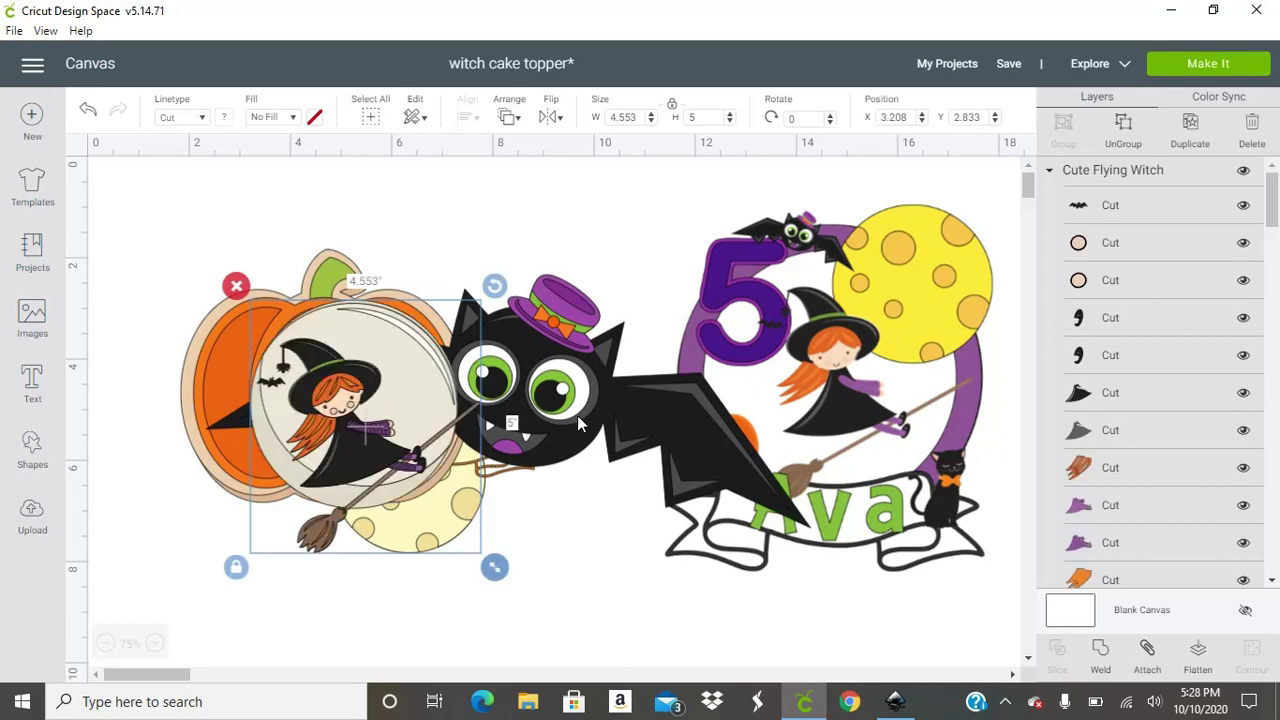
drag(185, 225, 574, 594)
drag(826, 565, 595, 503)
drag(400, 310, 515, 226)
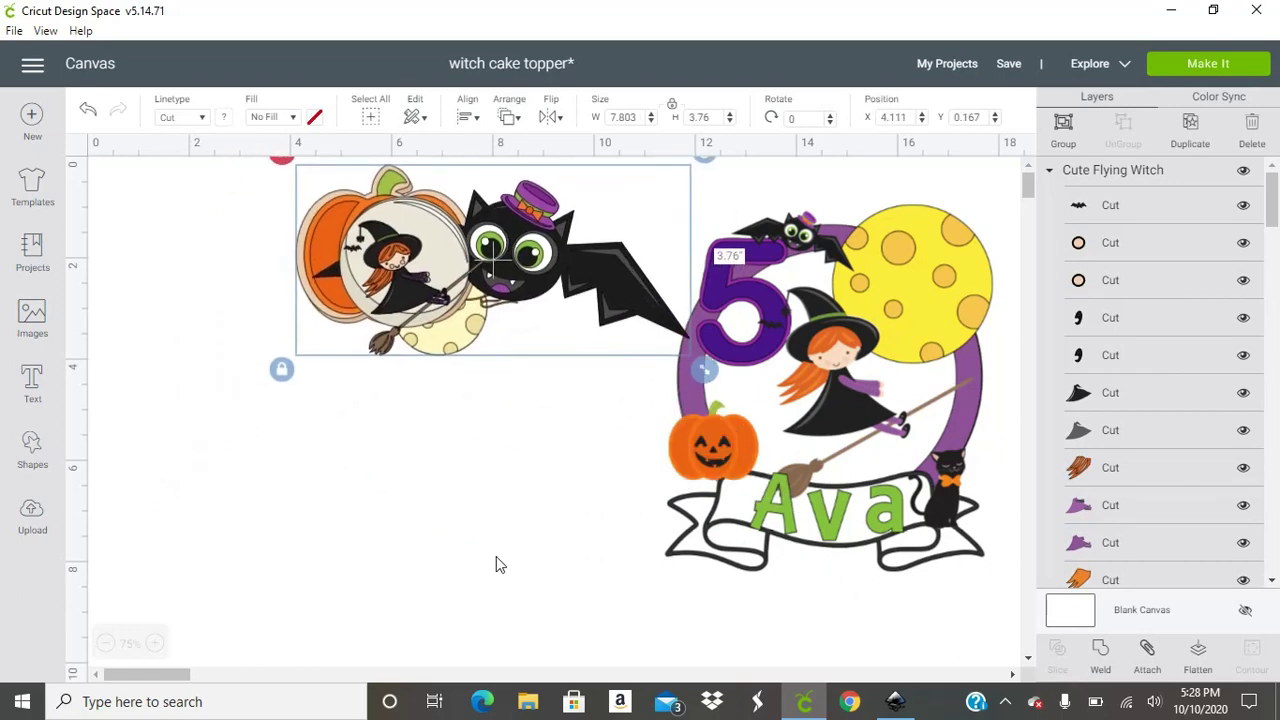
click(494, 564)
Spread out the overlapping images by moving the witch away from the pumpkin and the bat into empty canvas space below it.
click(446, 289)
drag(446, 289, 590, 295)
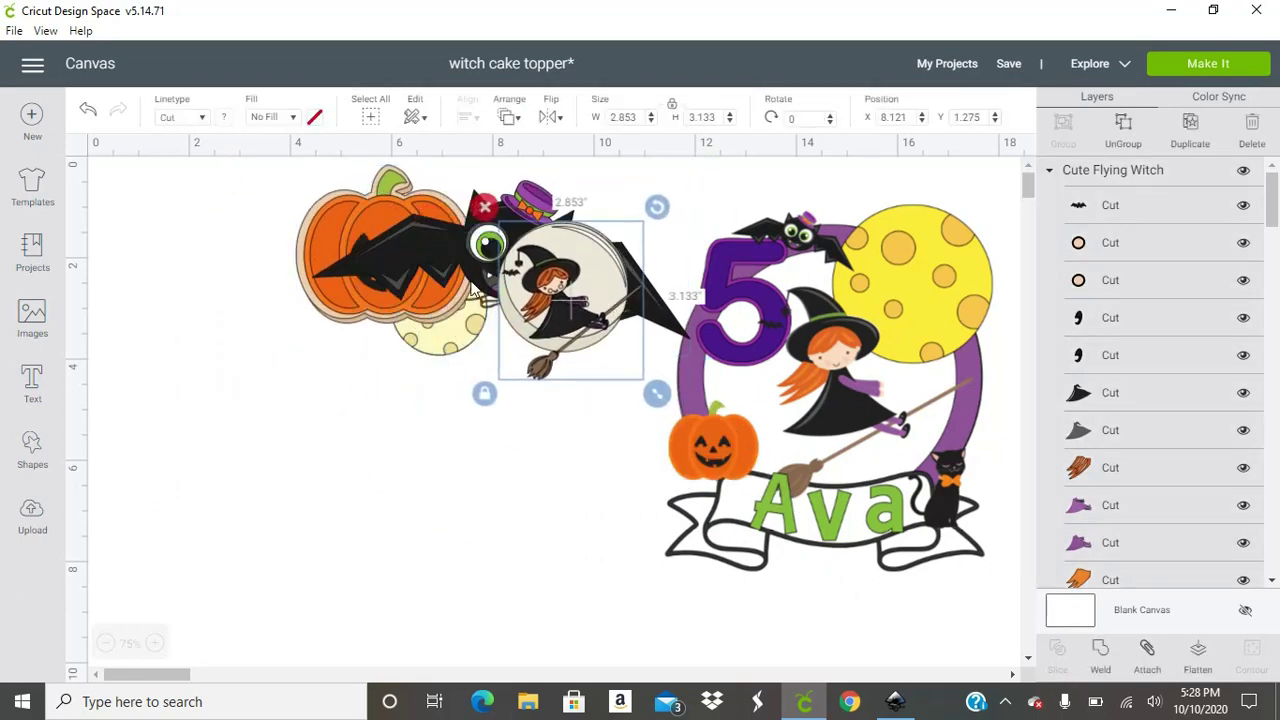
drag(440, 330, 337, 471)
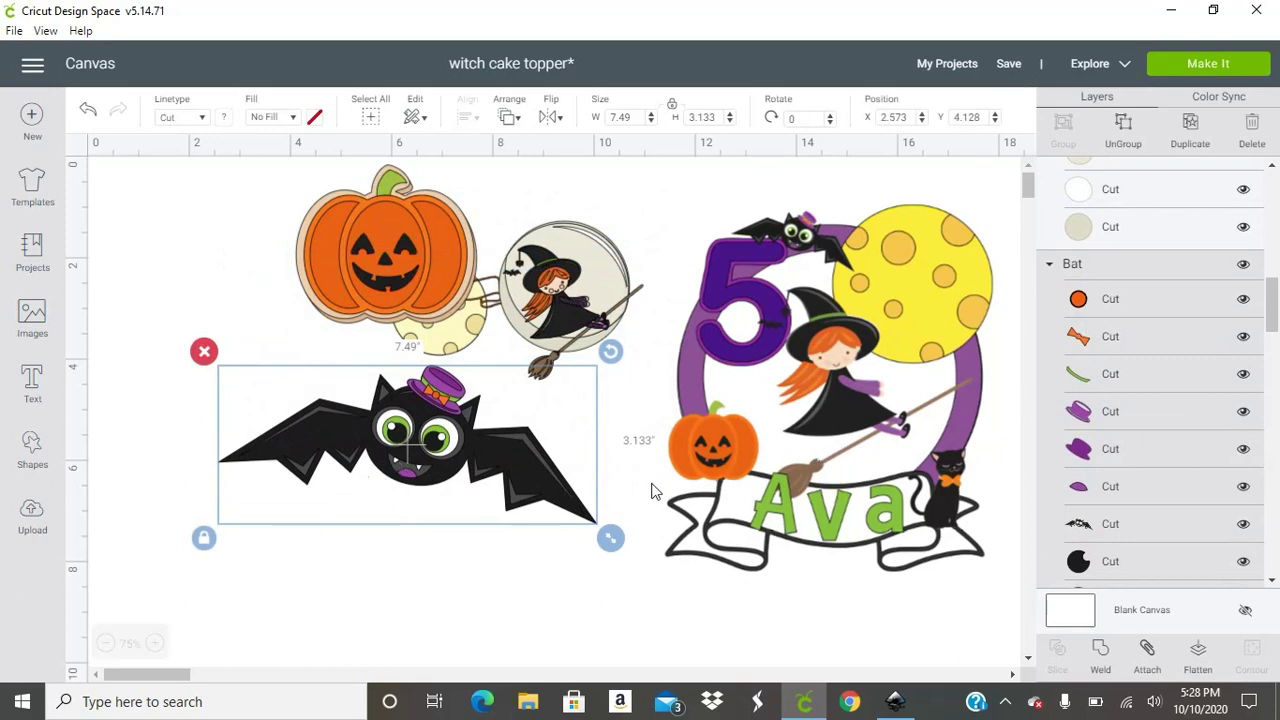
mouse_move(412, 415)
mouse_down()
mouse_move(435, 358)
mouse_move(421, 399)
mouse_up()
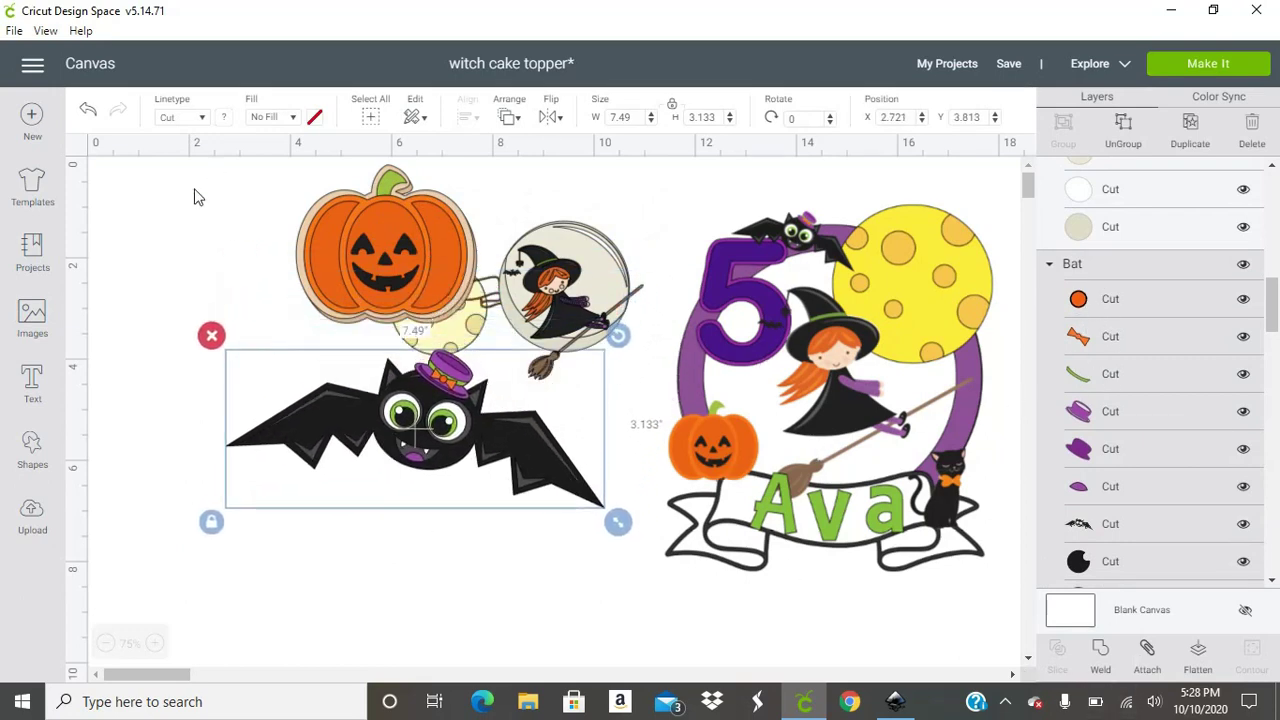
drag(480, 468, 350, 462)
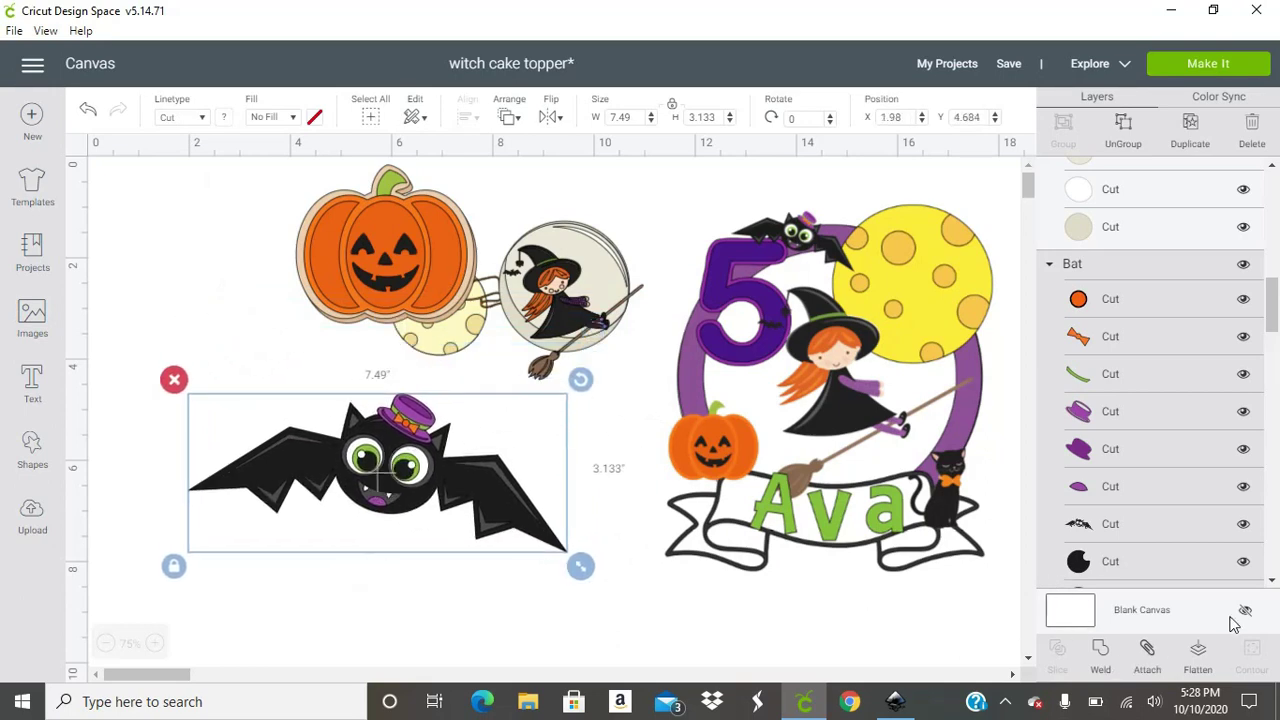
Flatten the bat into a single printable image, shrink it and place it near the canvas's upper-left corner.
click(1199, 662)
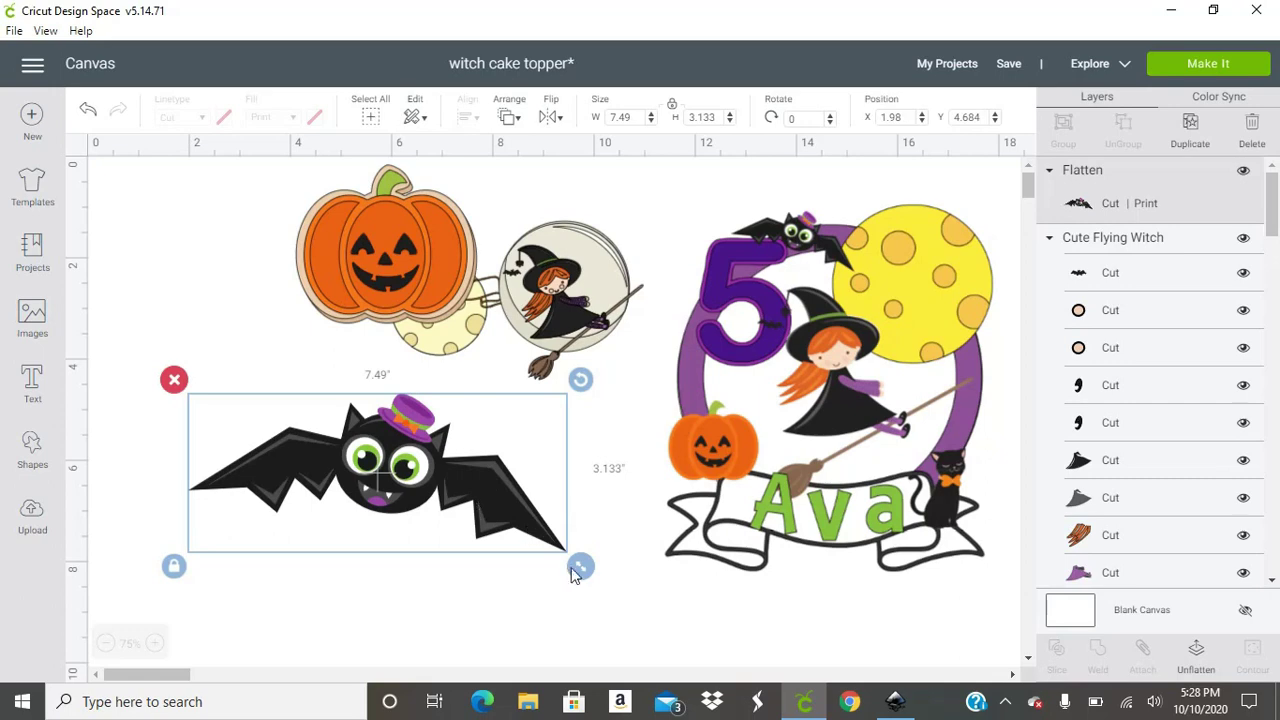
drag(574, 572, 364, 468)
drag(249, 443, 266, 254)
Move the pumpkin into empty canvas space and hide its two beige cookie border layers.
drag(440, 259, 445, 527)
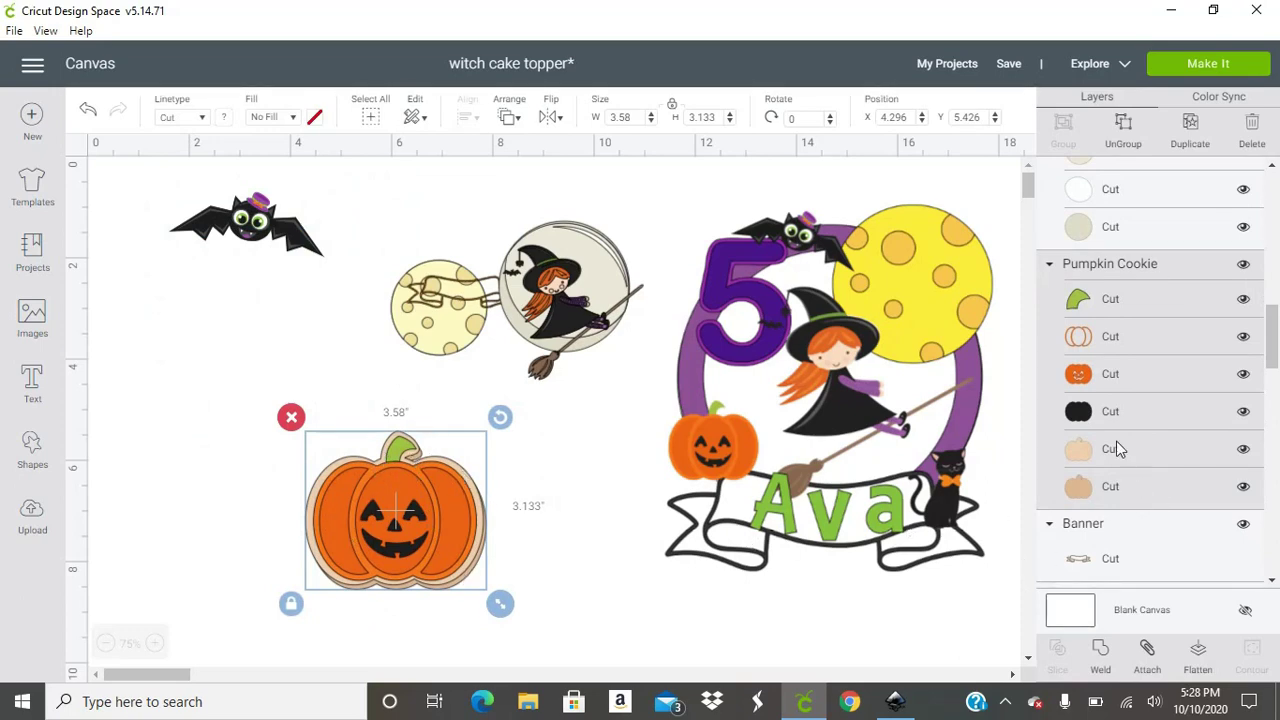
mouse_move(382, 538)
mouse_down()
mouse_move(367, 512)
mouse_move(370, 546)
mouse_move(369, 528)
mouse_up()
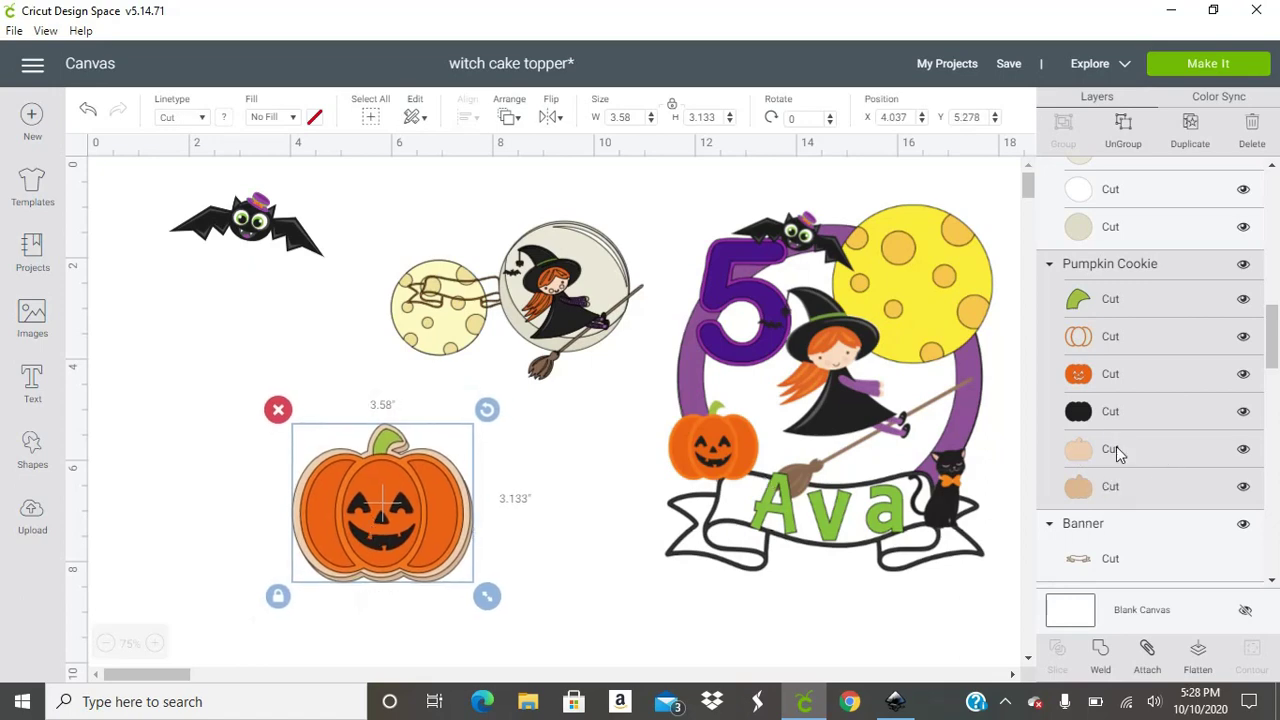
click(1243, 451)
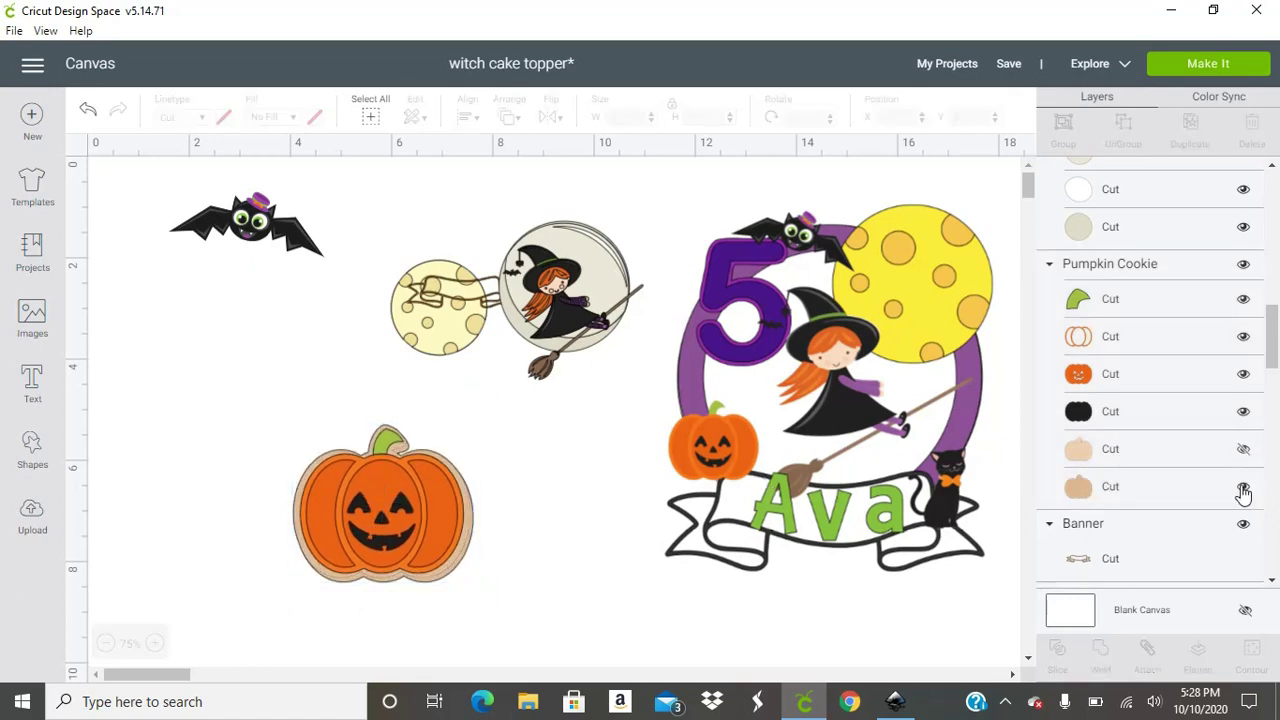
click(1243, 488)
drag(343, 472, 305, 452)
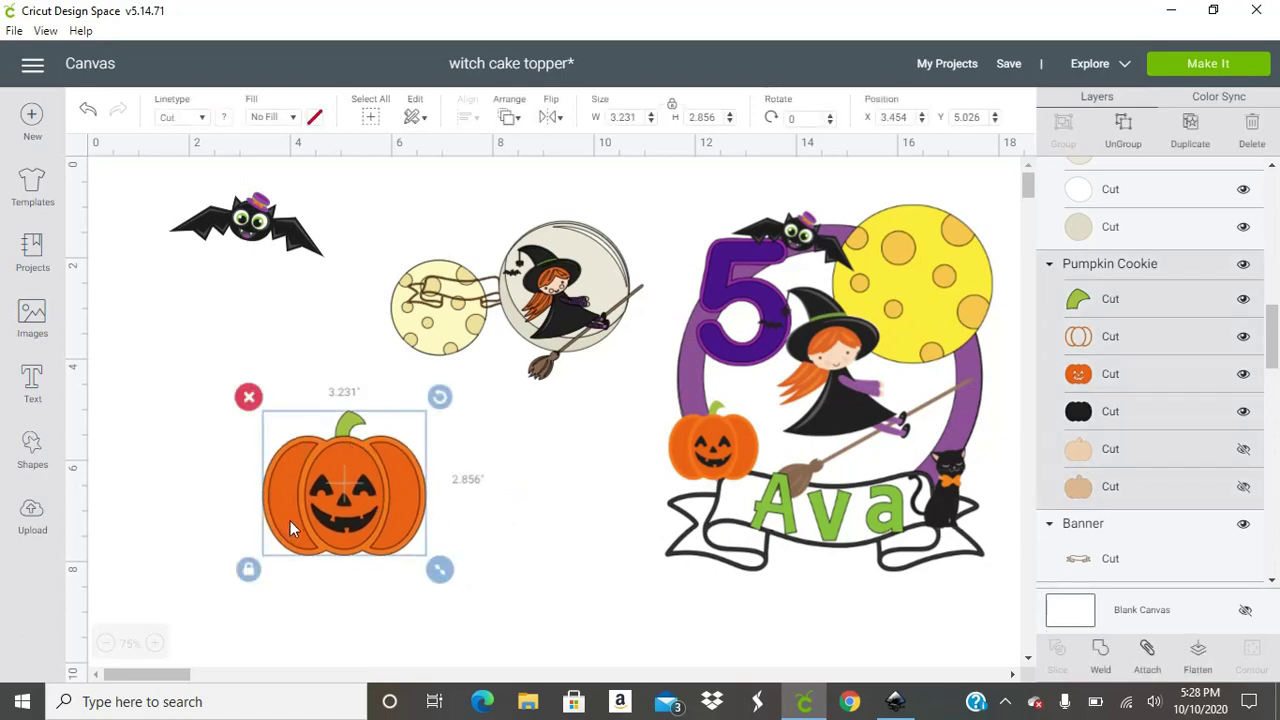
Flatten the pumpkin into a printable image, shrink it to about 2 × 1.78 in and place it against the bat.
click(1198, 655)
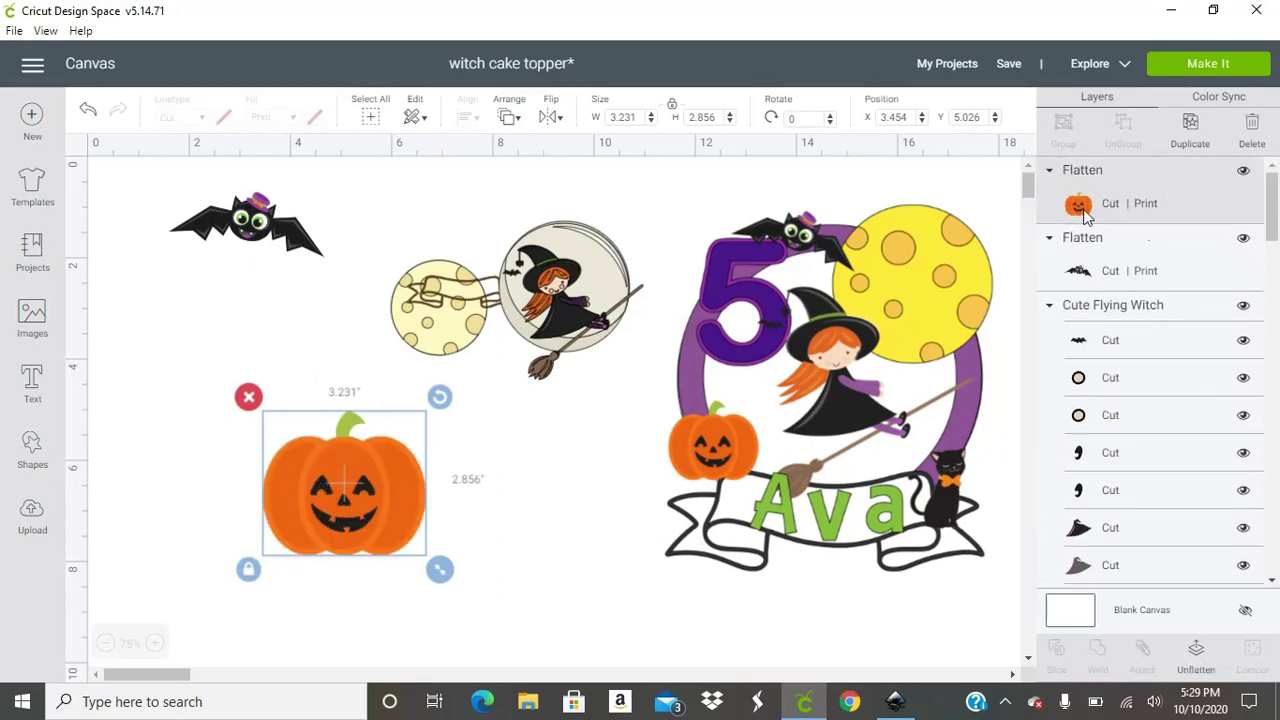
drag(398, 420, 345, 297)
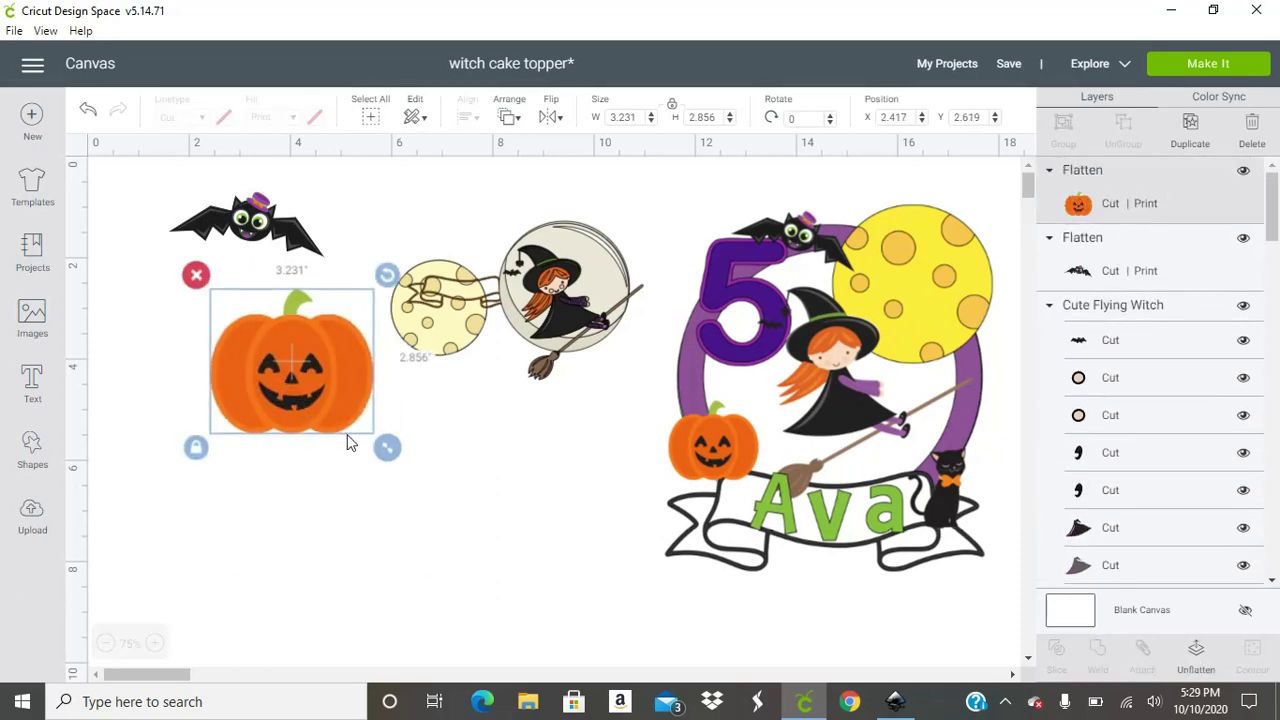
drag(386, 446, 213, 269)
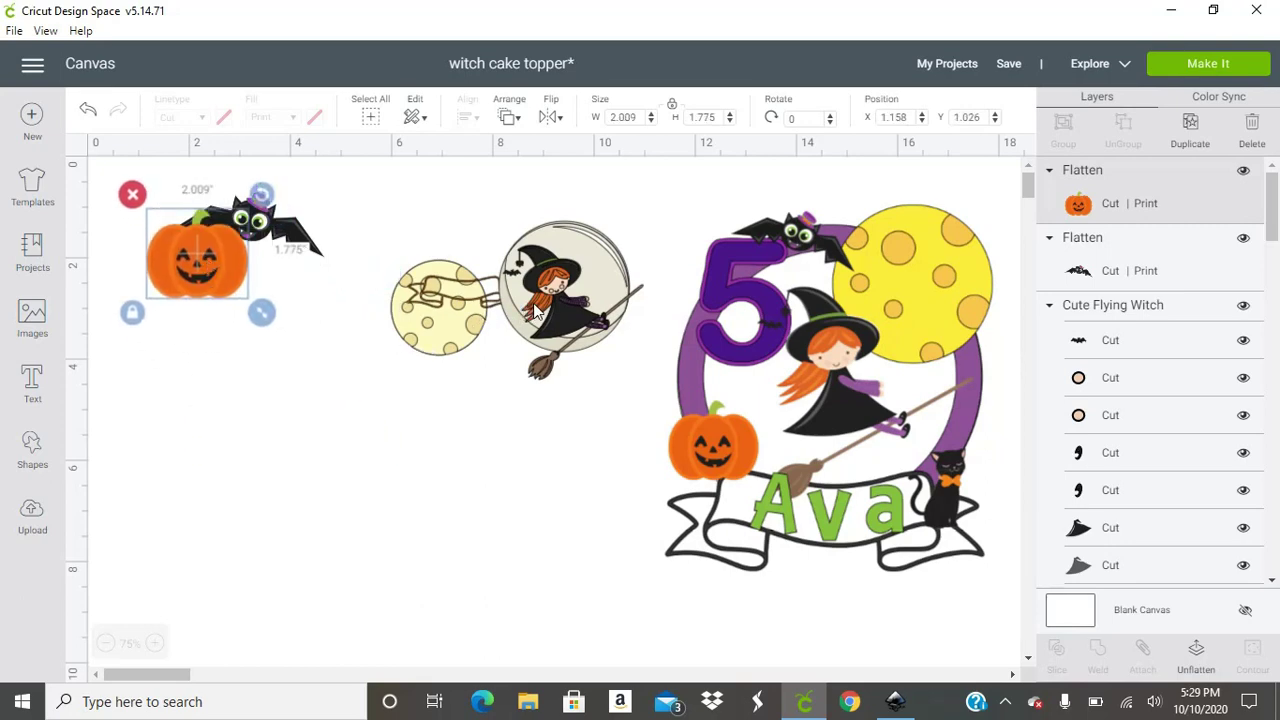
Move the flying witch into empty canvas space and hide the three pale moon layers behind her.
drag(537, 312, 352, 545)
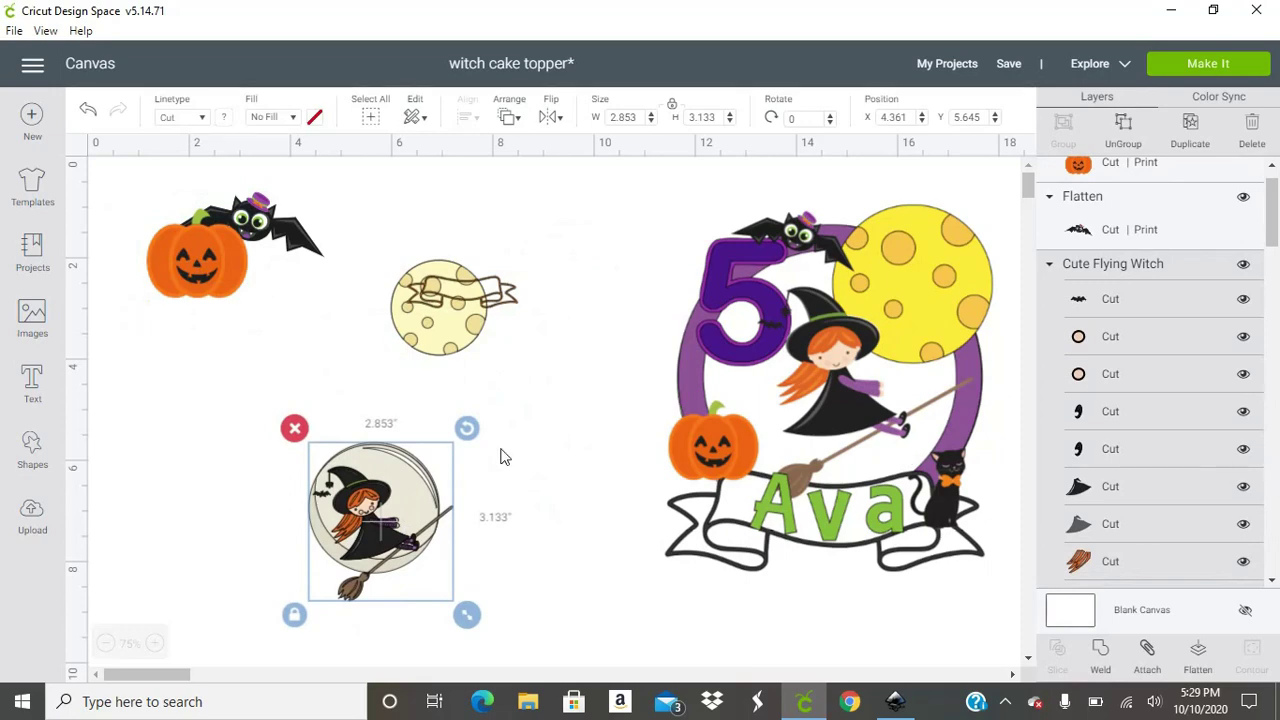
drag(341, 466, 340, 448)
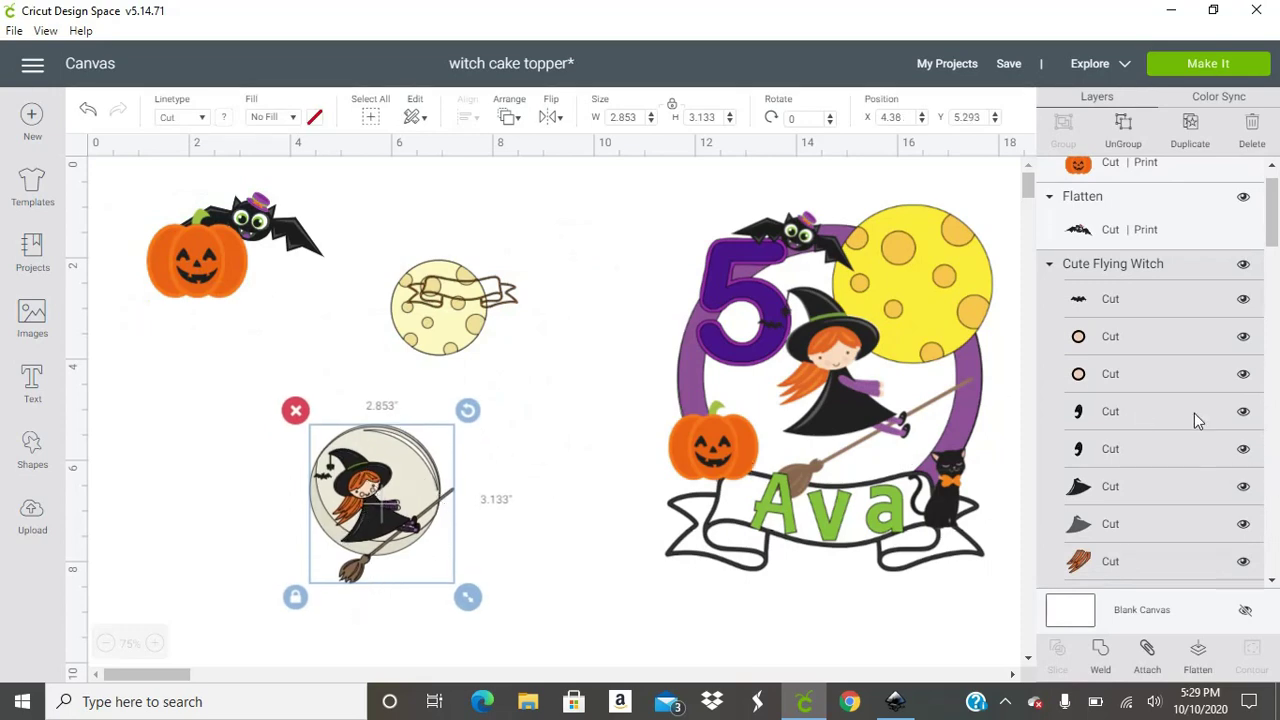
scroll(1158, 384, down, 5)
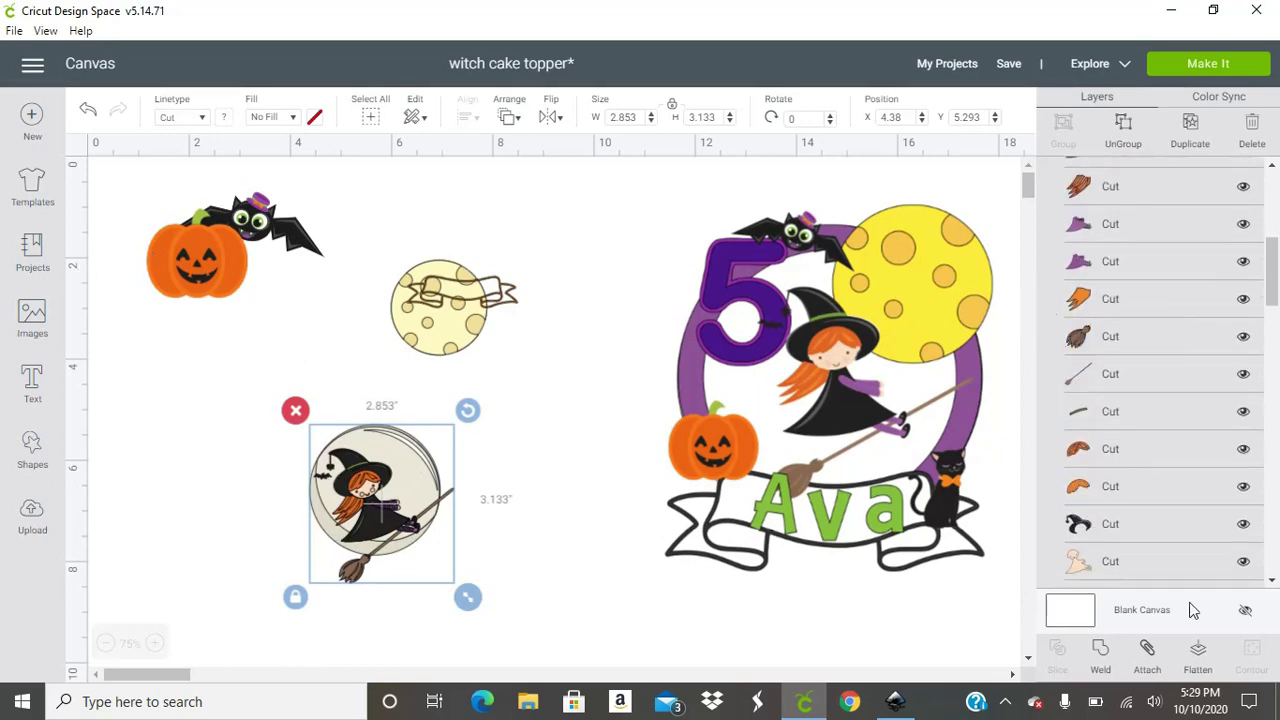
scroll(1123, 437, down, 3)
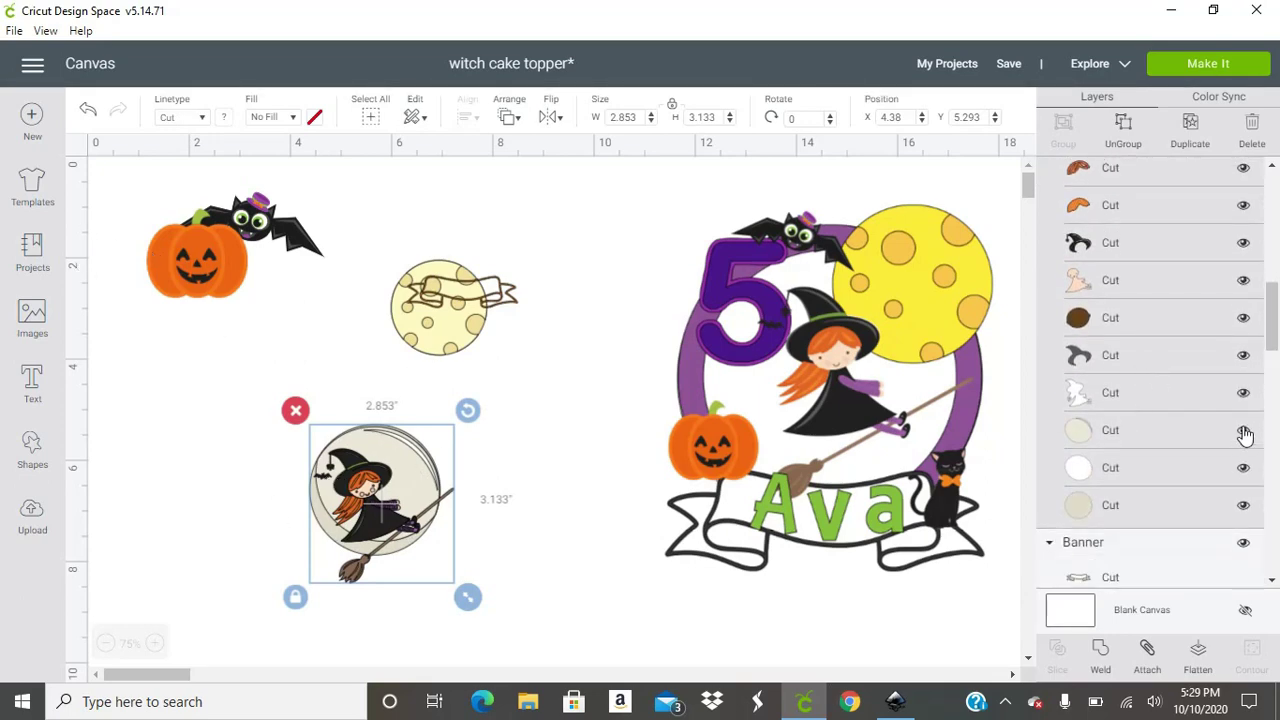
click(1244, 432)
click(1243, 470)
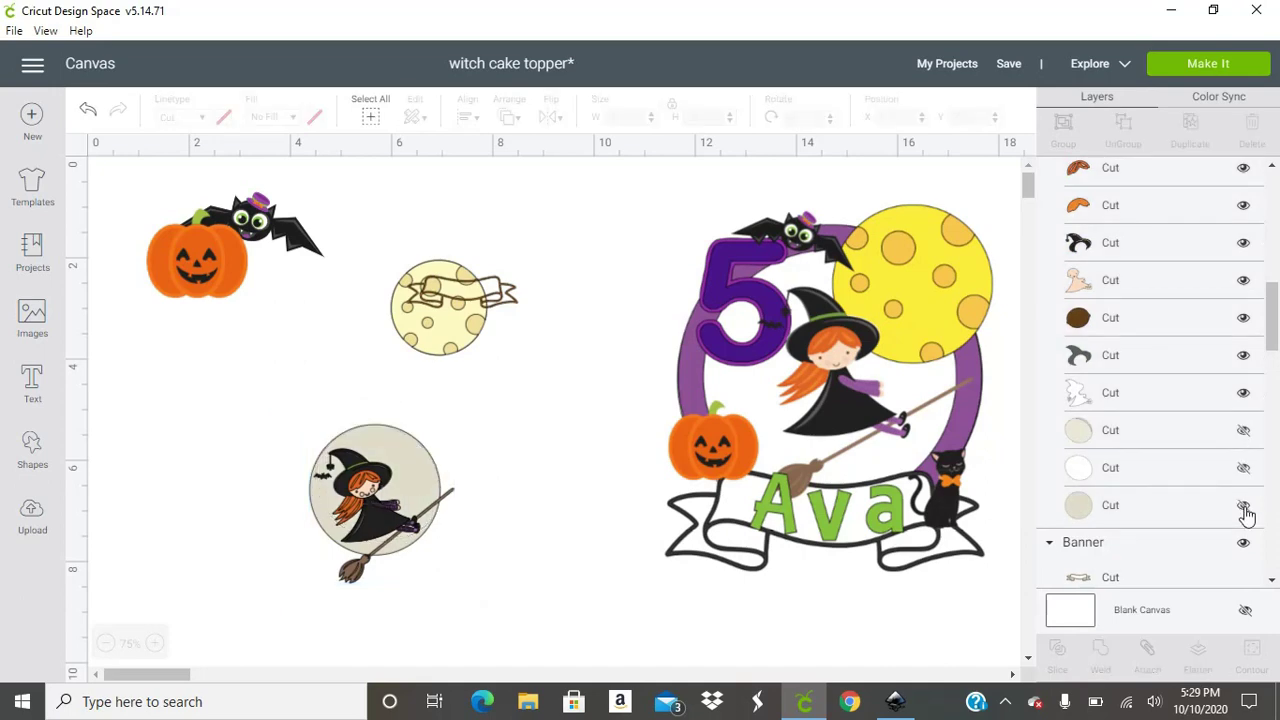
click(1244, 508)
drag(256, 434, 455, 585)
drag(375, 502, 305, 452)
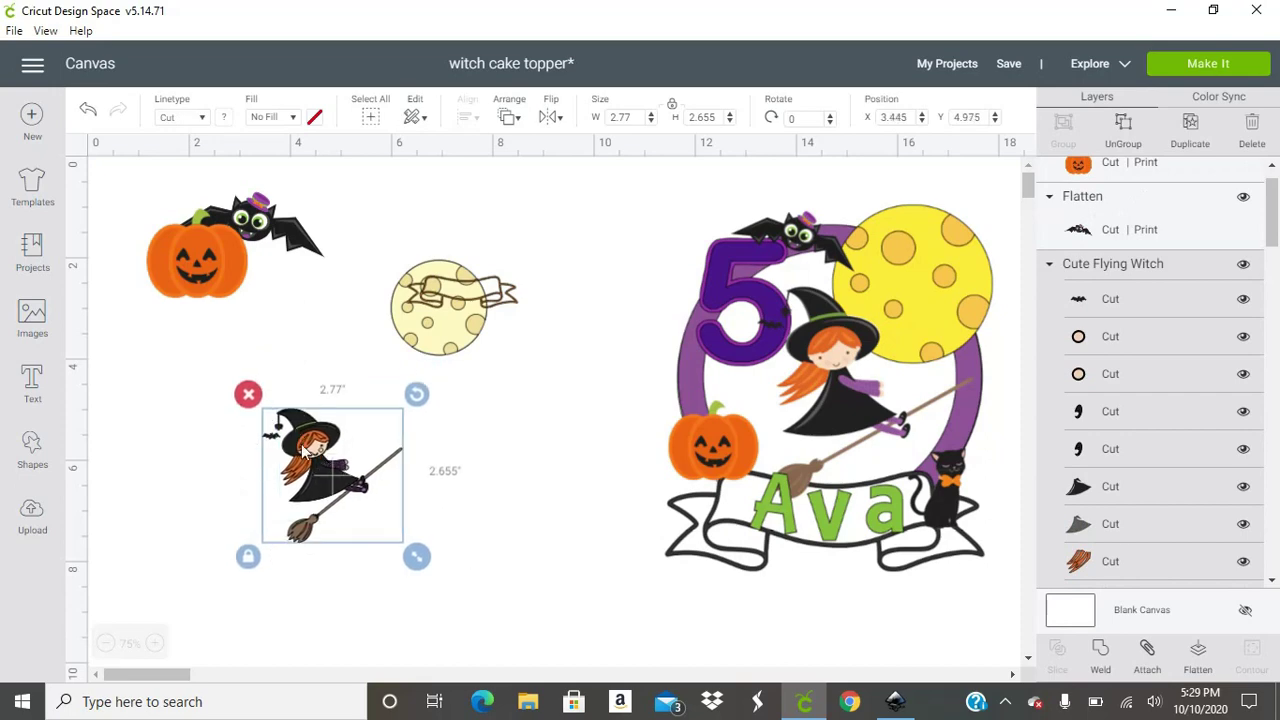
Flatten the witch into a single printable image and move it just below the pumpkin and bat.
click(1194, 660)
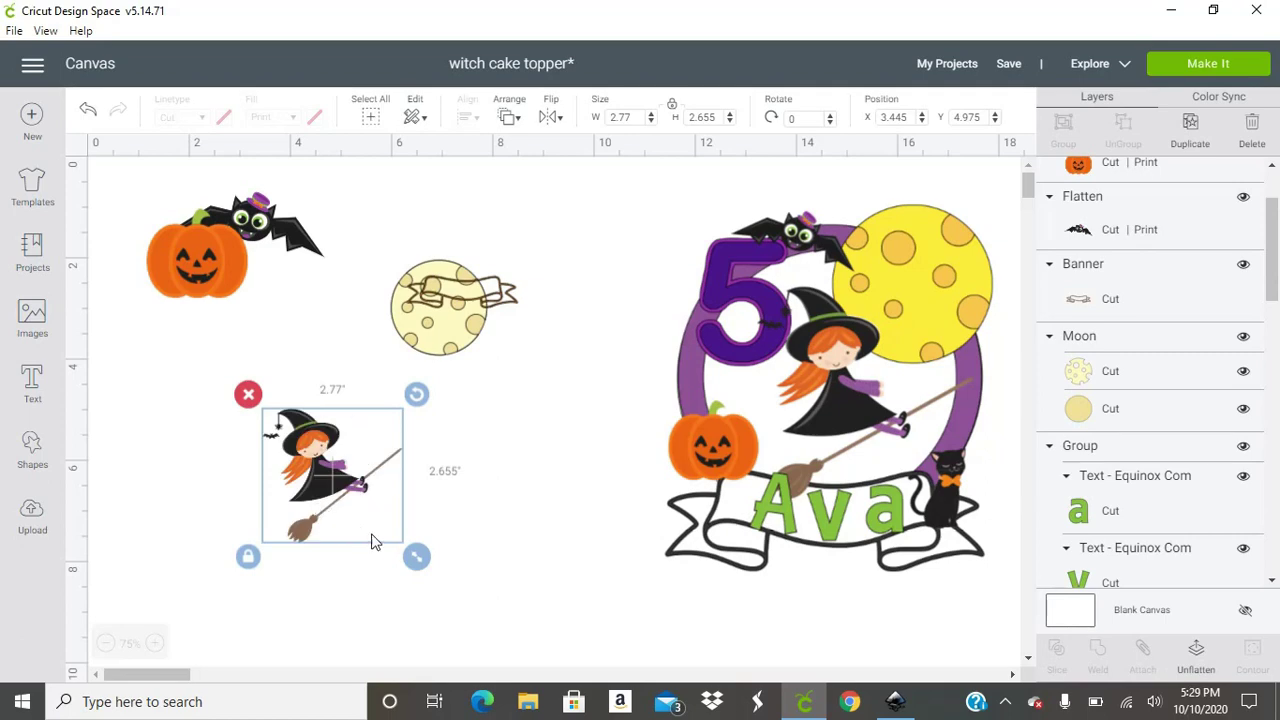
click(348, 485)
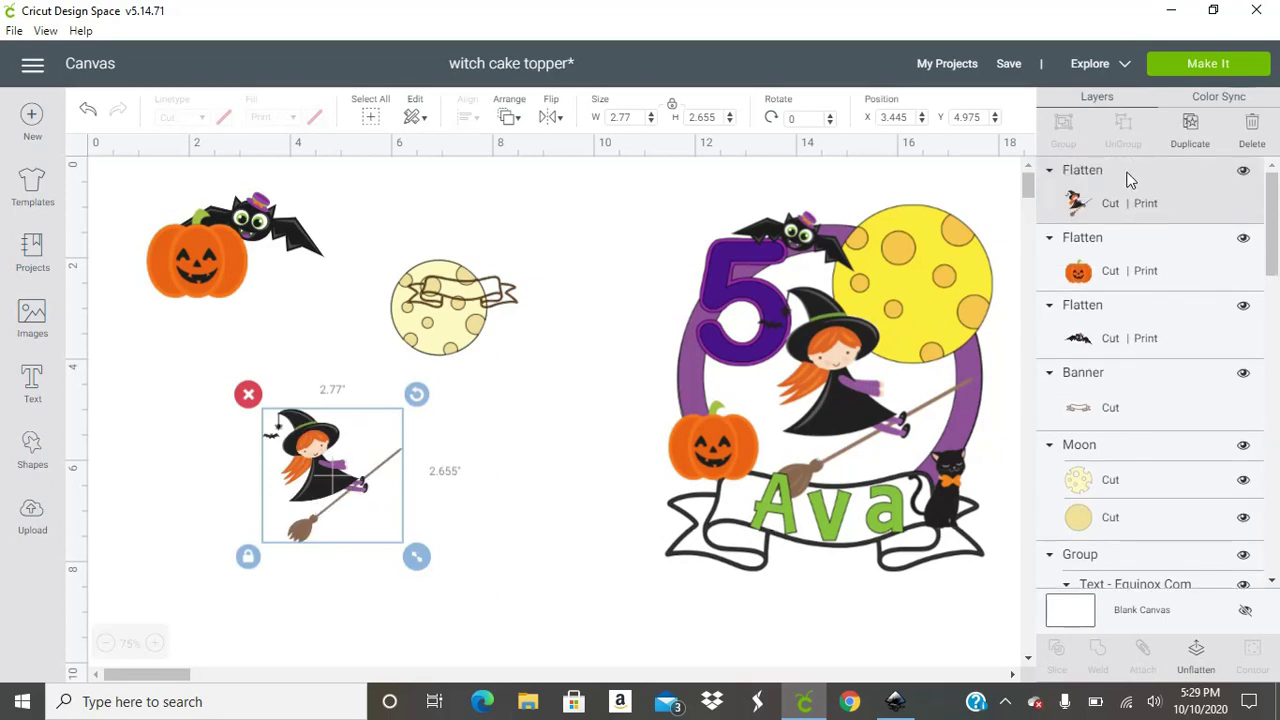
drag(376, 489, 281, 354)
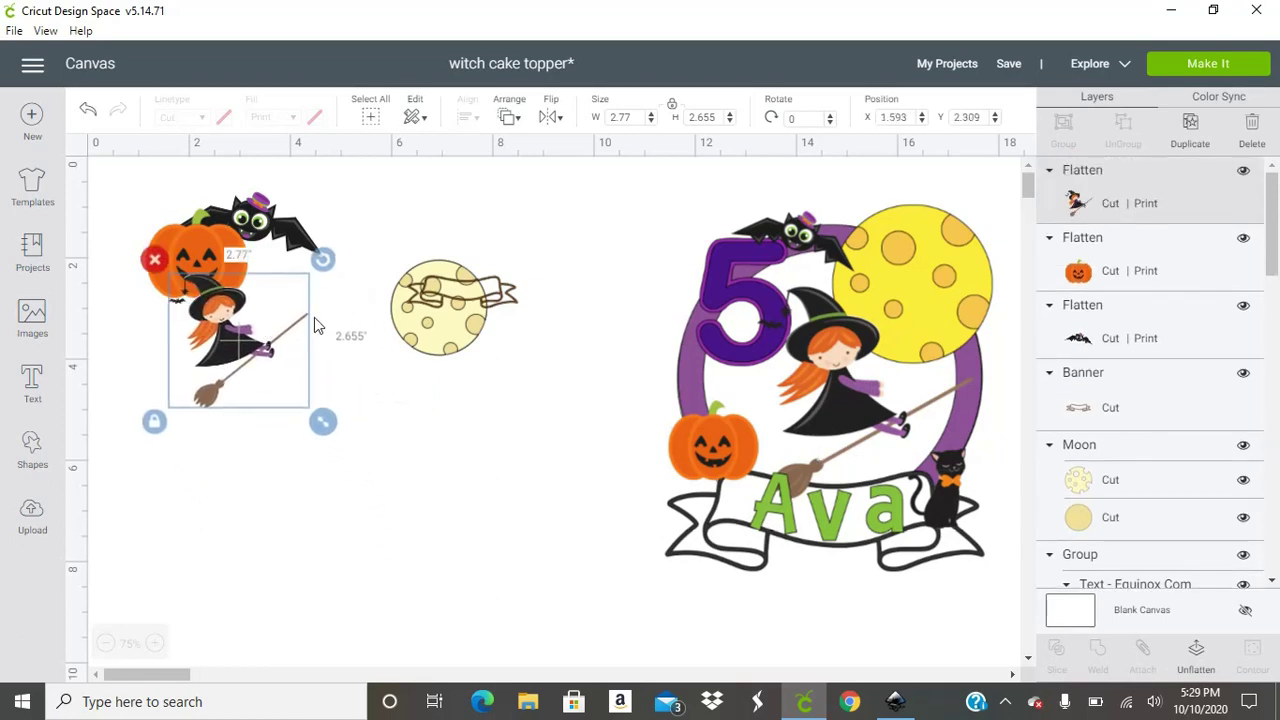
Enlarge the moon to about 2.93 × 2.91 in and place it behind the bat, pumpkin and witch.
drag(400, 312, 320, 468)
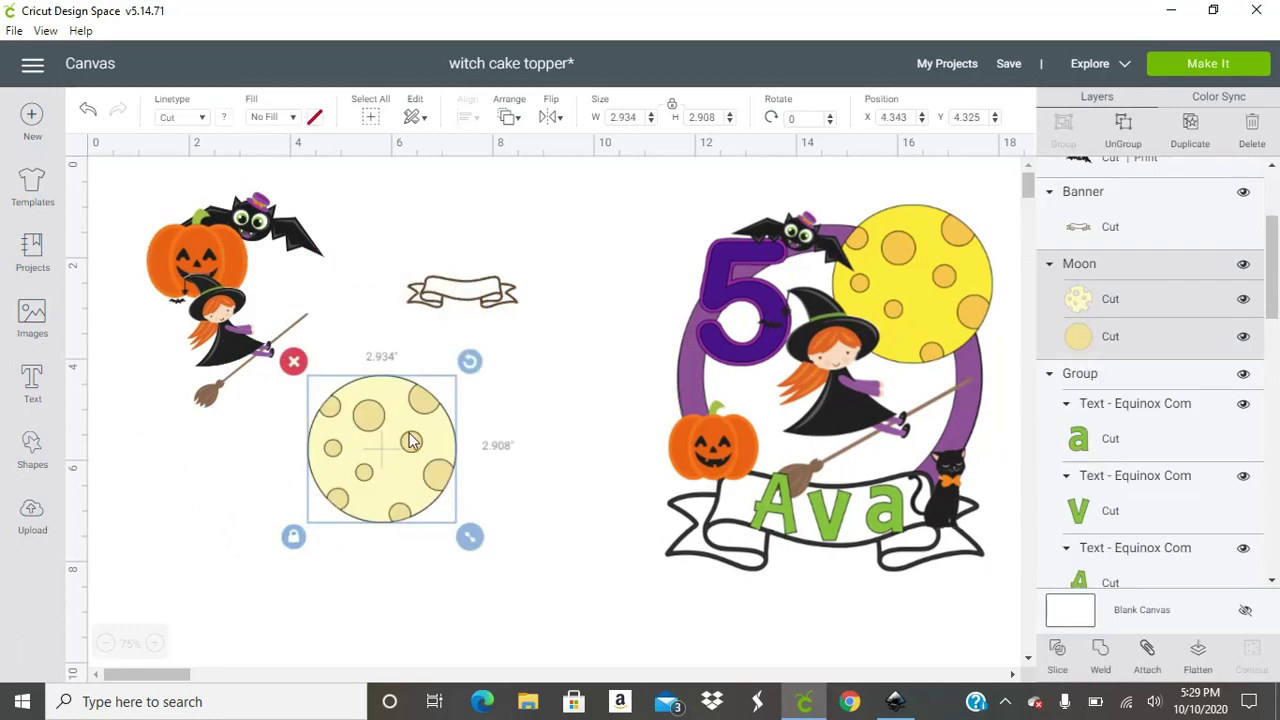
drag(364, 466, 252, 322)
Enlarge the banner to about 5.48 × 1.57 in below the other images, duplicate it and place the copy directly beneath.
drag(460, 292, 428, 434)
drag(491, 471, 660, 512)
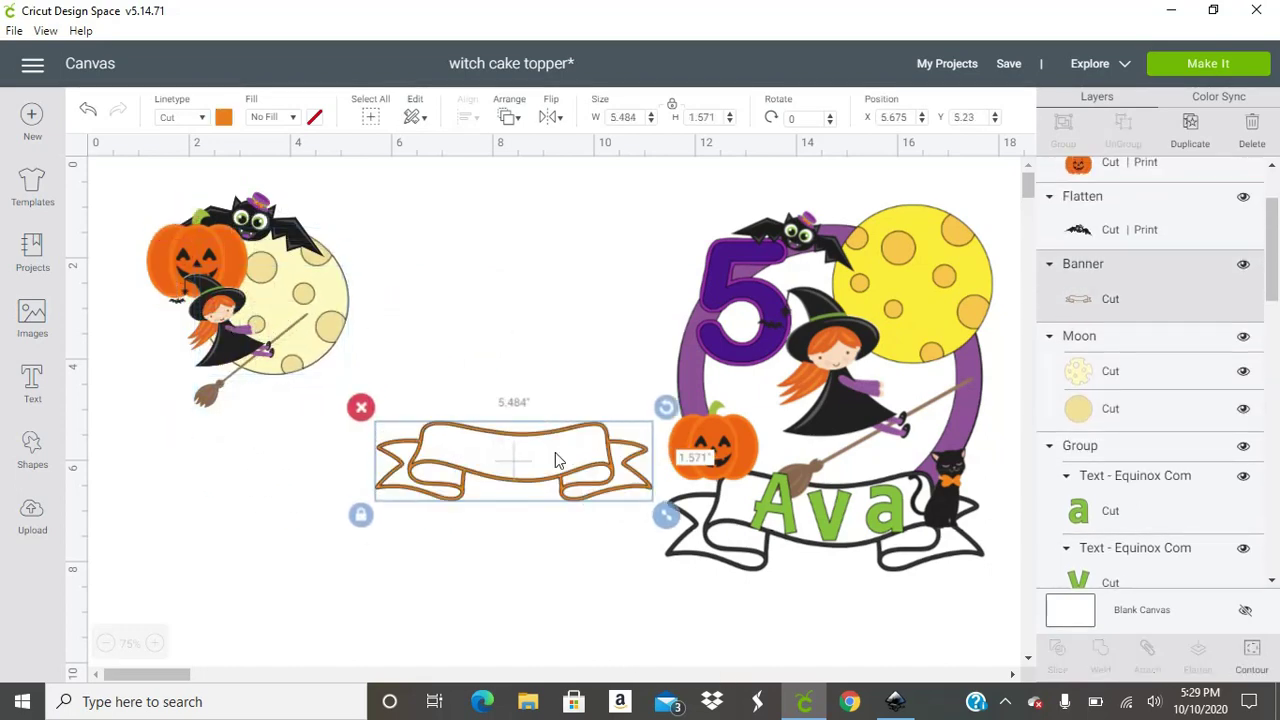
drag(557, 457, 394, 462)
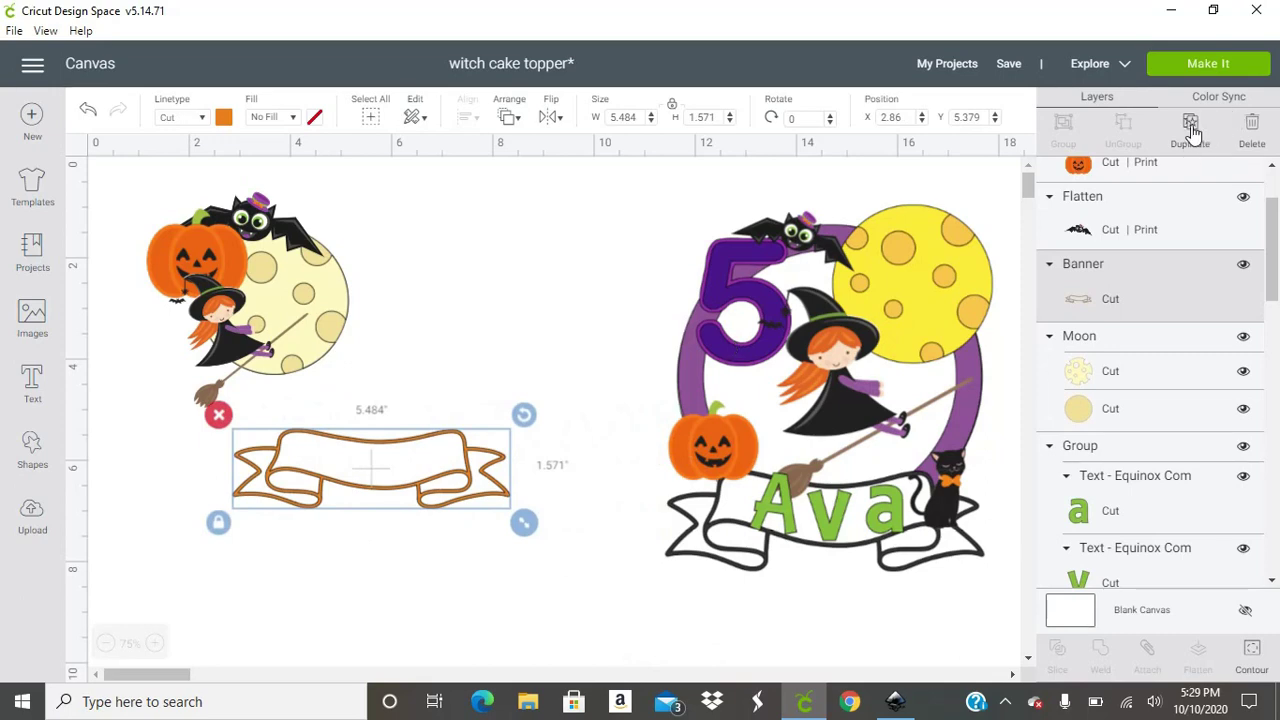
click(1190, 132)
click(398, 490)
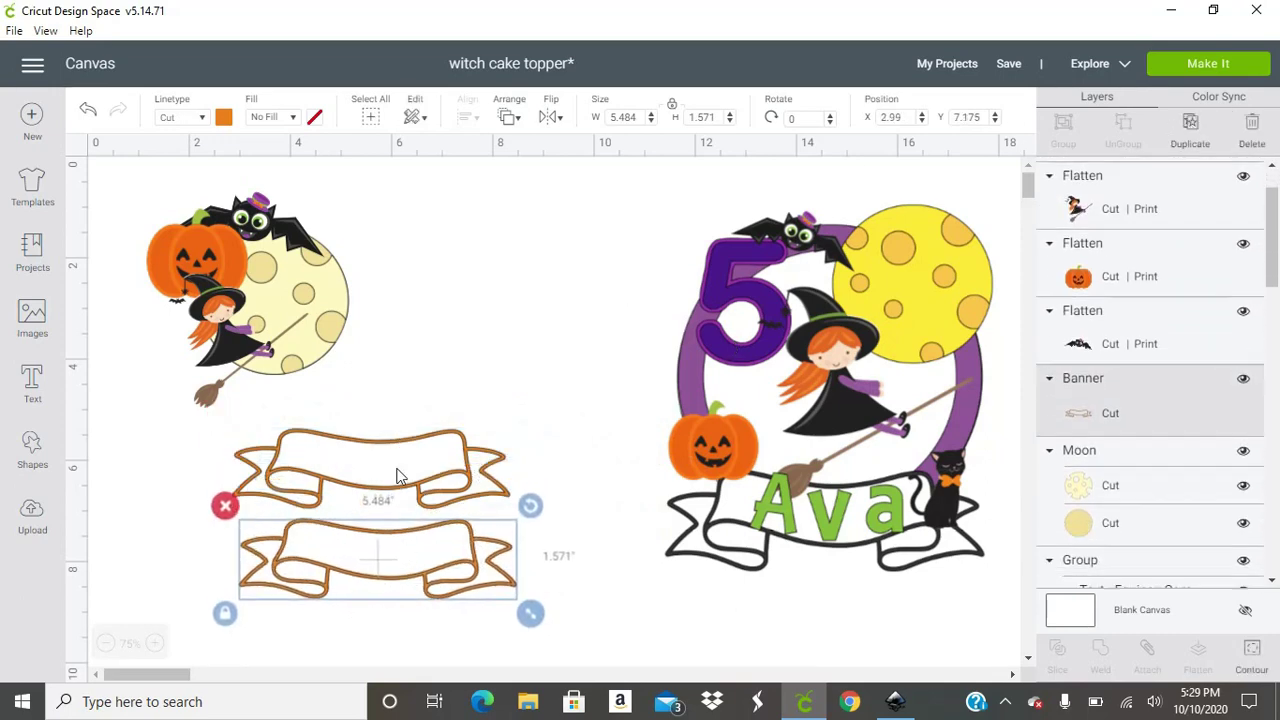
Hide all contours of one banner copy to make a solid banner, and separate it from the outlined banner.
click(1252, 658)
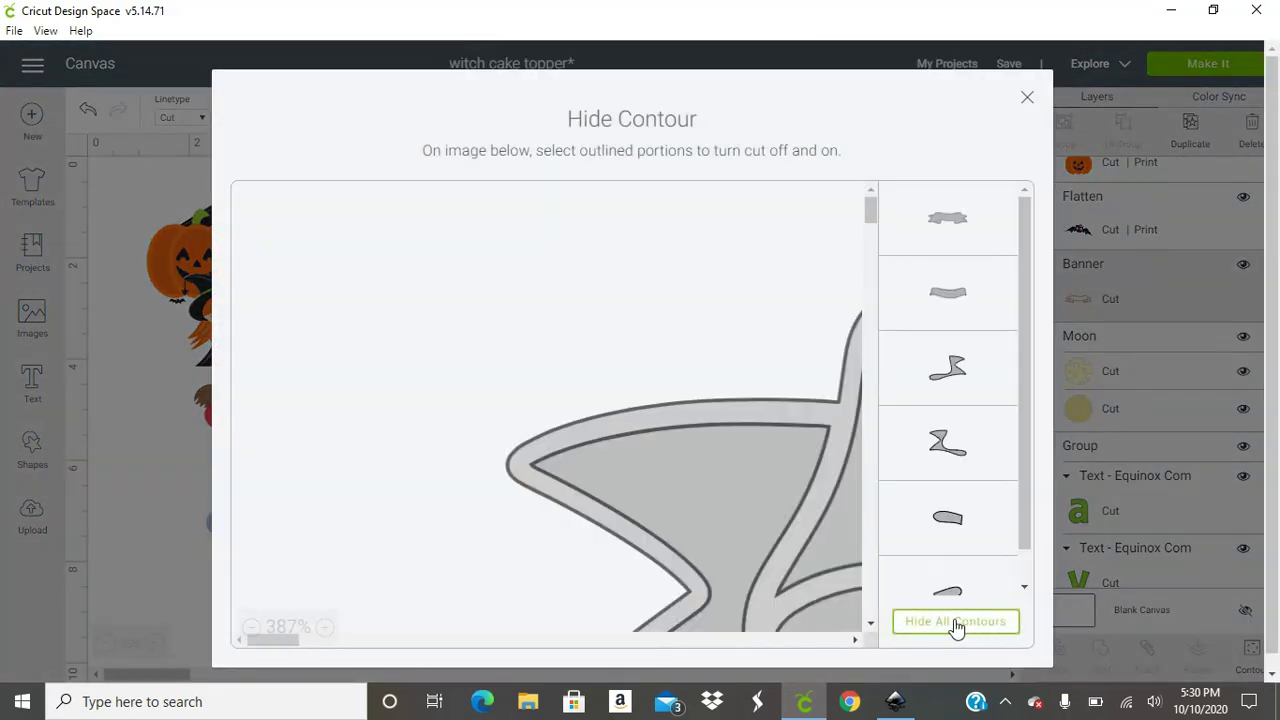
click(240, 544)
drag(410, 485, 463, 425)
drag(434, 580, 451, 563)
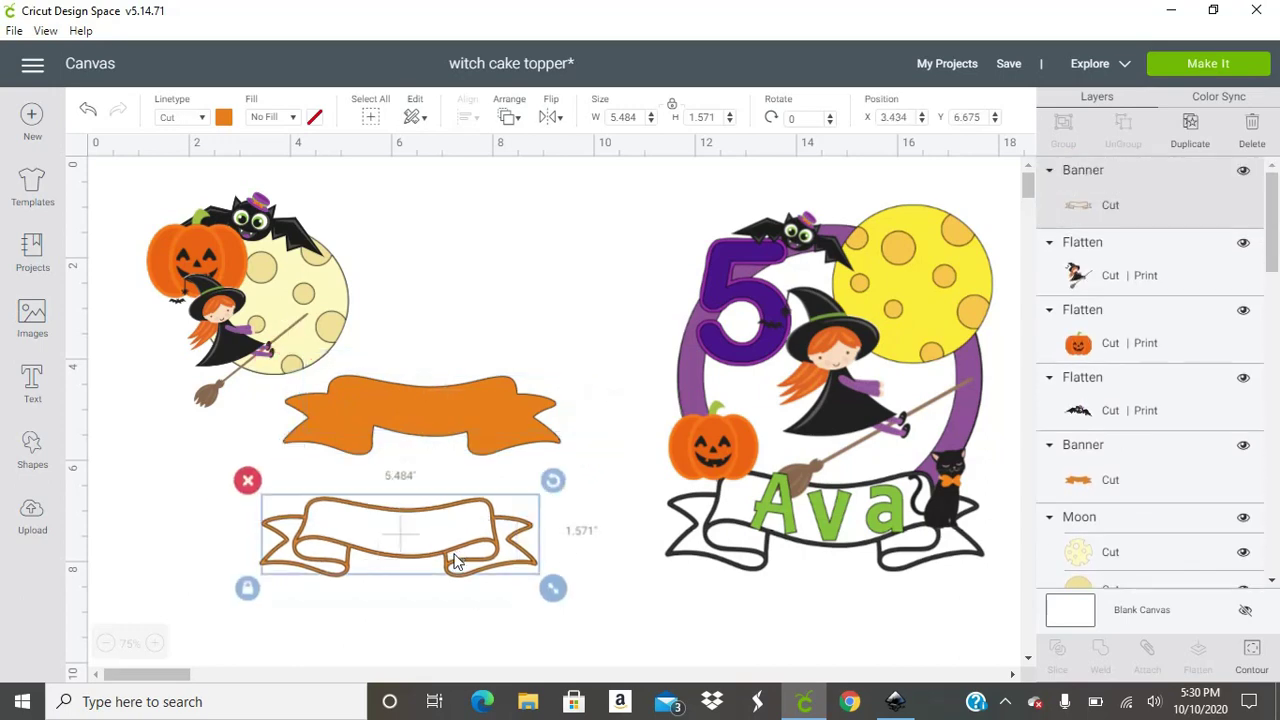
right_click(455, 550)
click(371, 566)
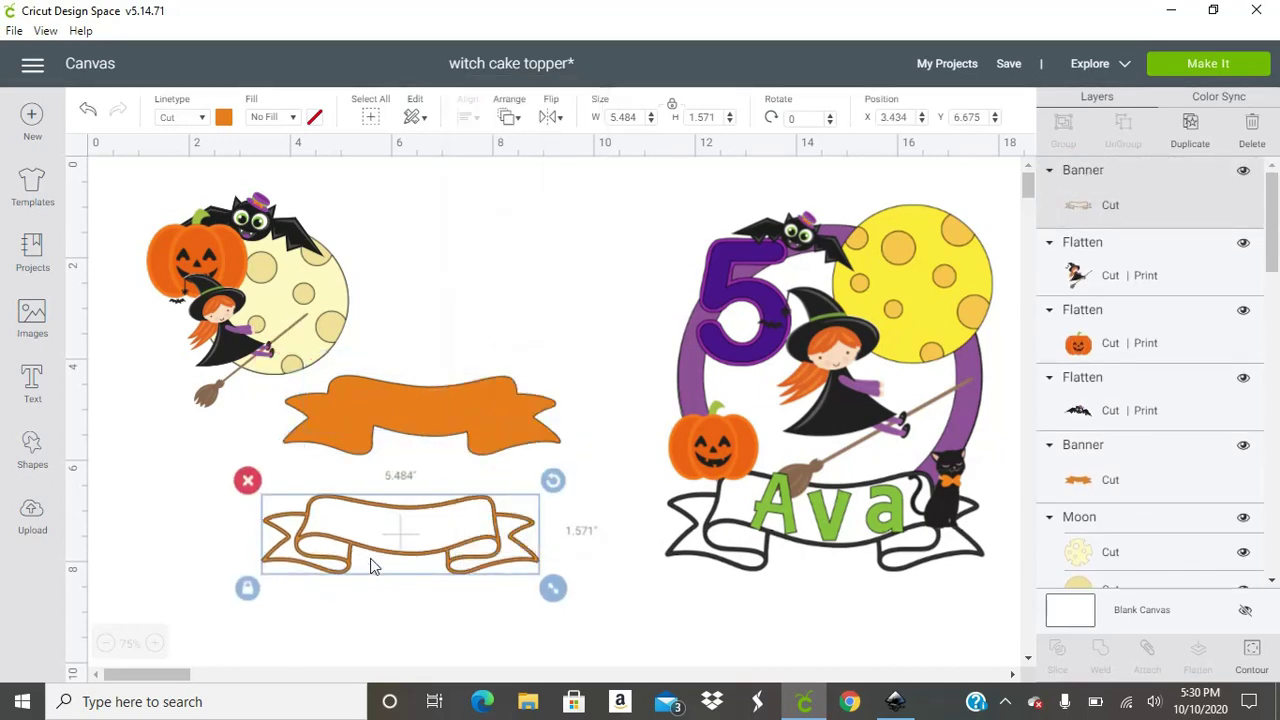
Recolor the outlined banner black and the solid banner white.
click(222, 119)
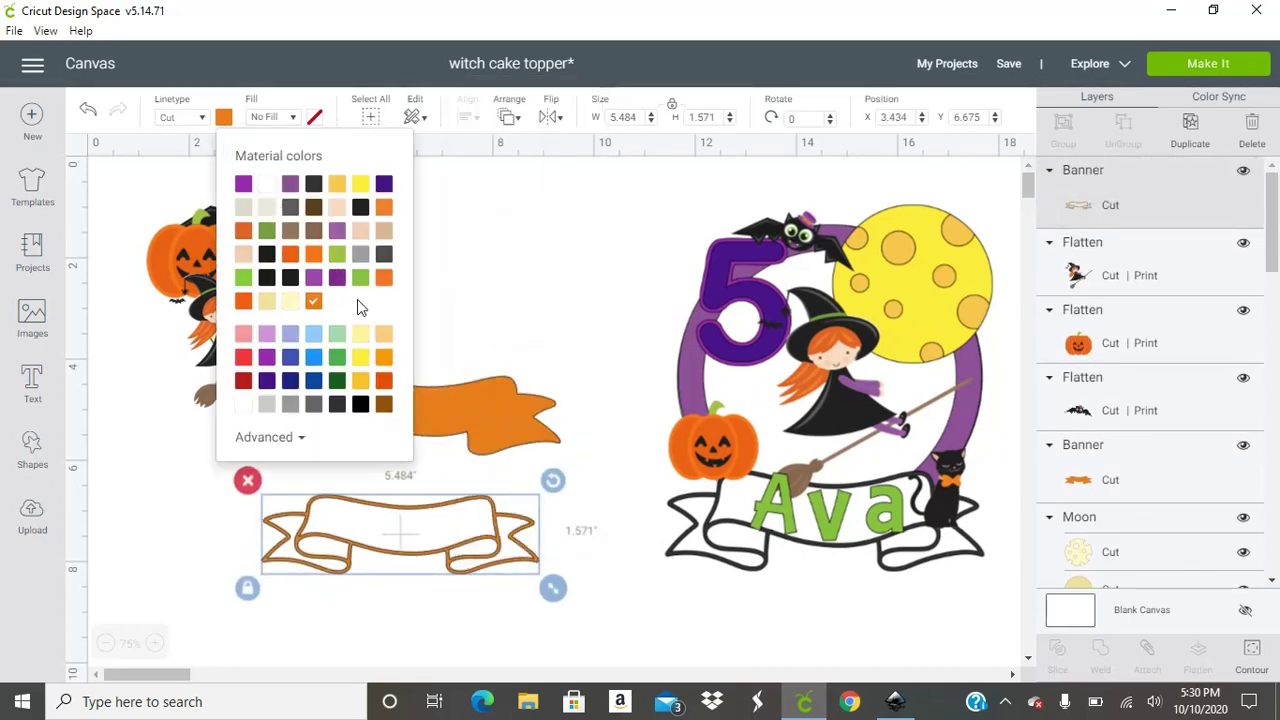
click(362, 405)
click(511, 403)
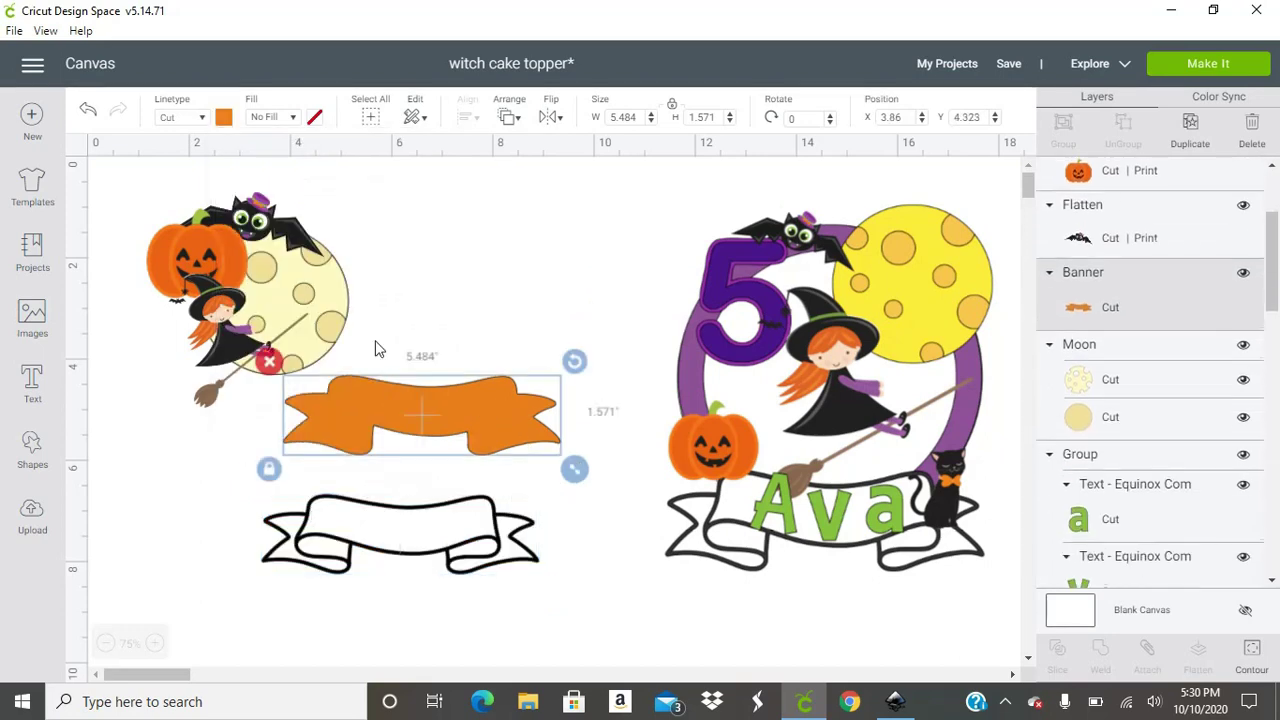
click(224, 119)
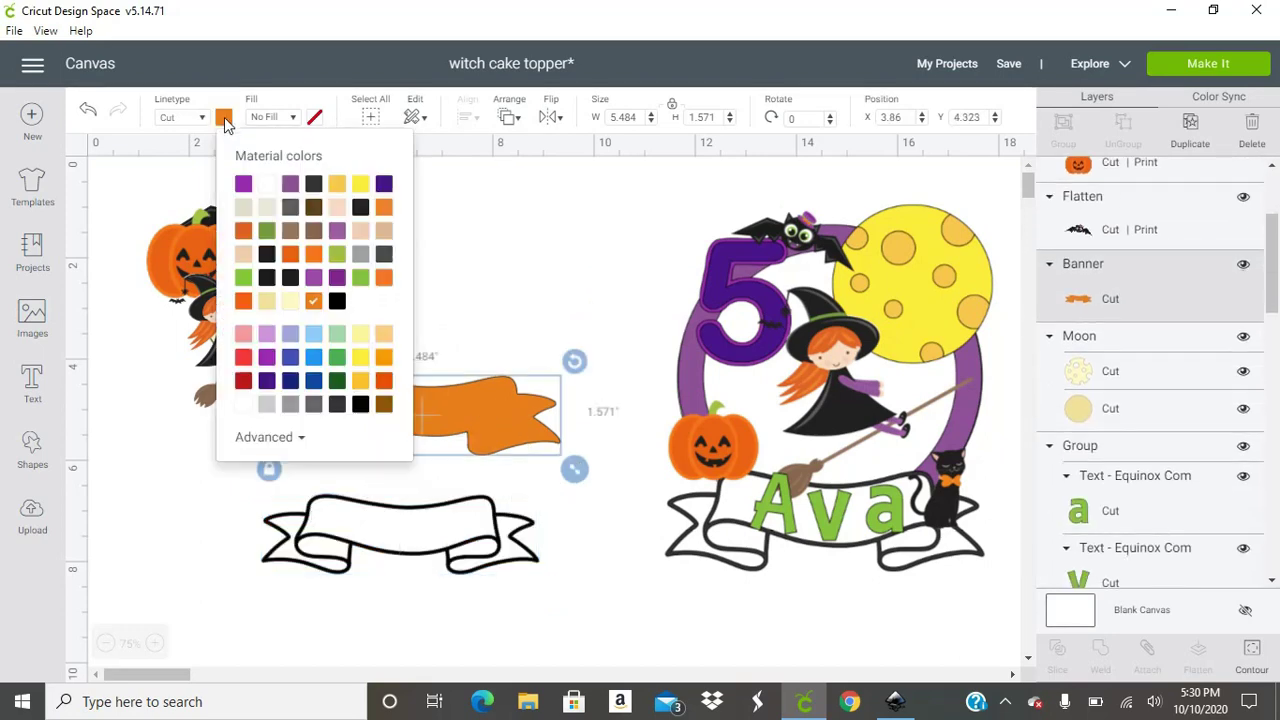
click(243, 404)
Overlay the black outlined banner on the solid white banner so their edges line up.
drag(459, 506, 490, 372)
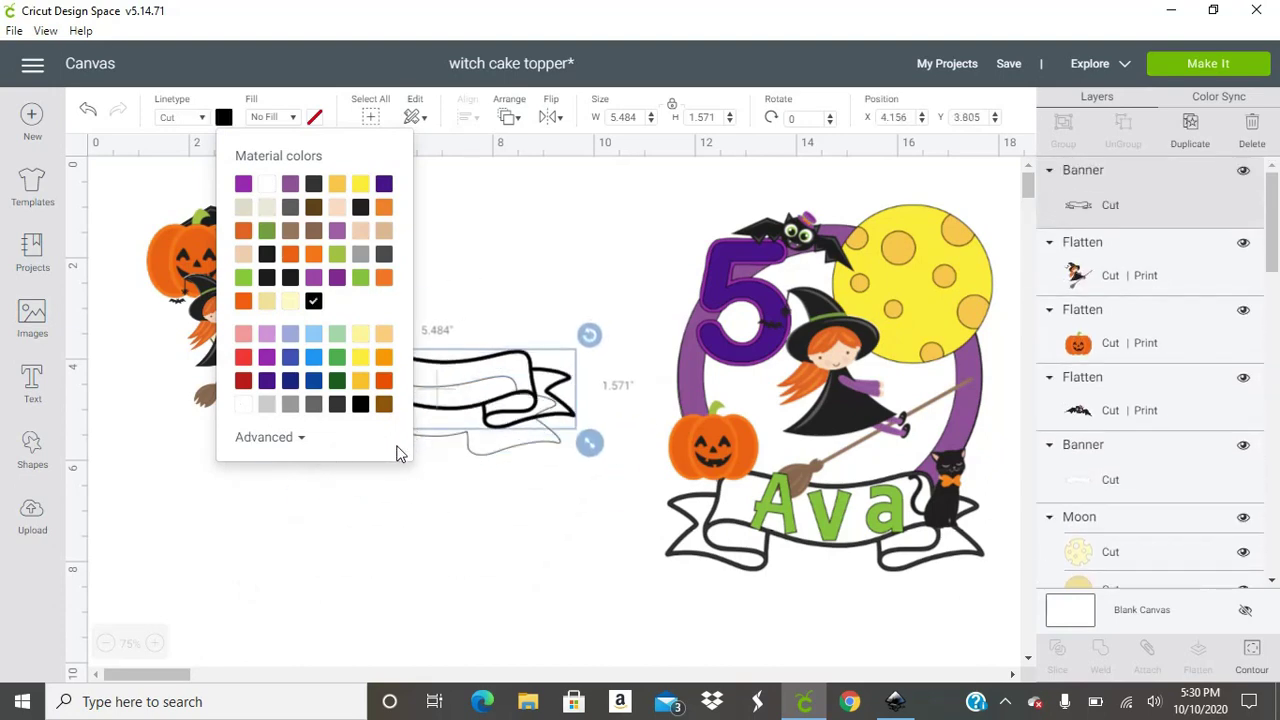
click(423, 480)
click(490, 540)
mouse_move(478, 440)
mouse_down()
mouse_move(468, 428)
mouse_move(462, 453)
mouse_up()
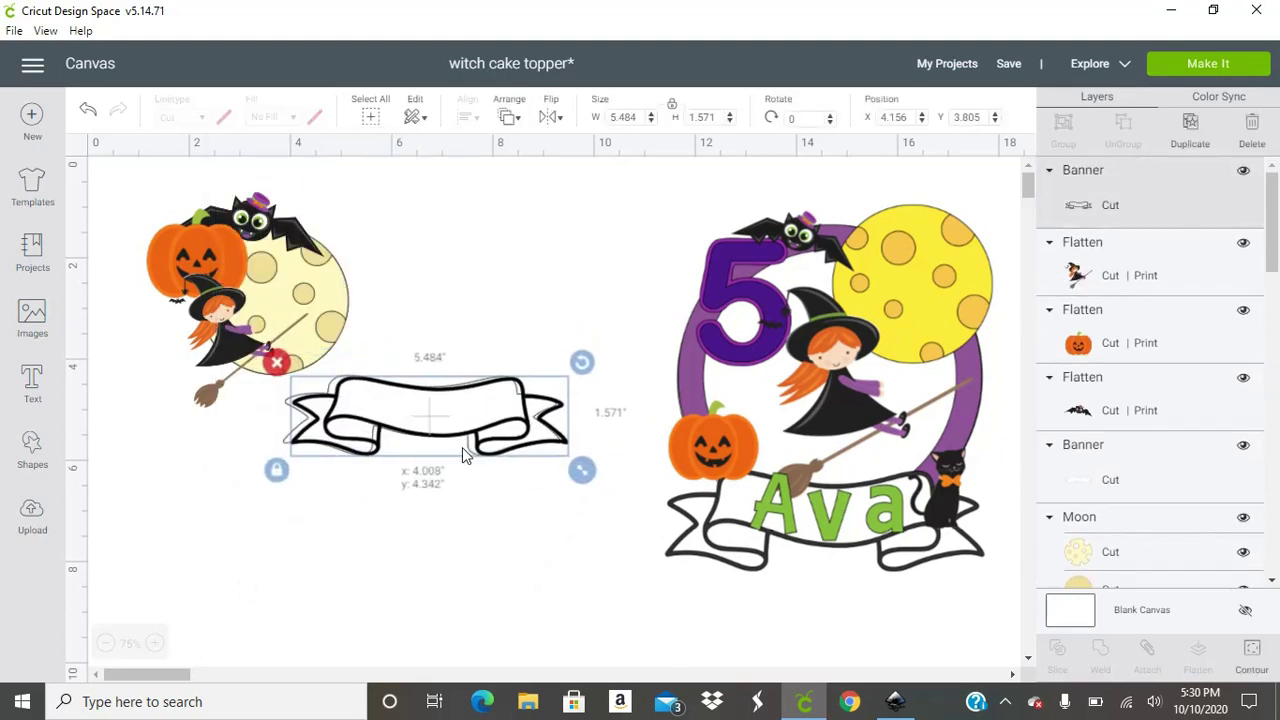
Group the two stacked banners and place them beside the moon, and move the witch onto the moon.
click(471, 466)
click(491, 459)
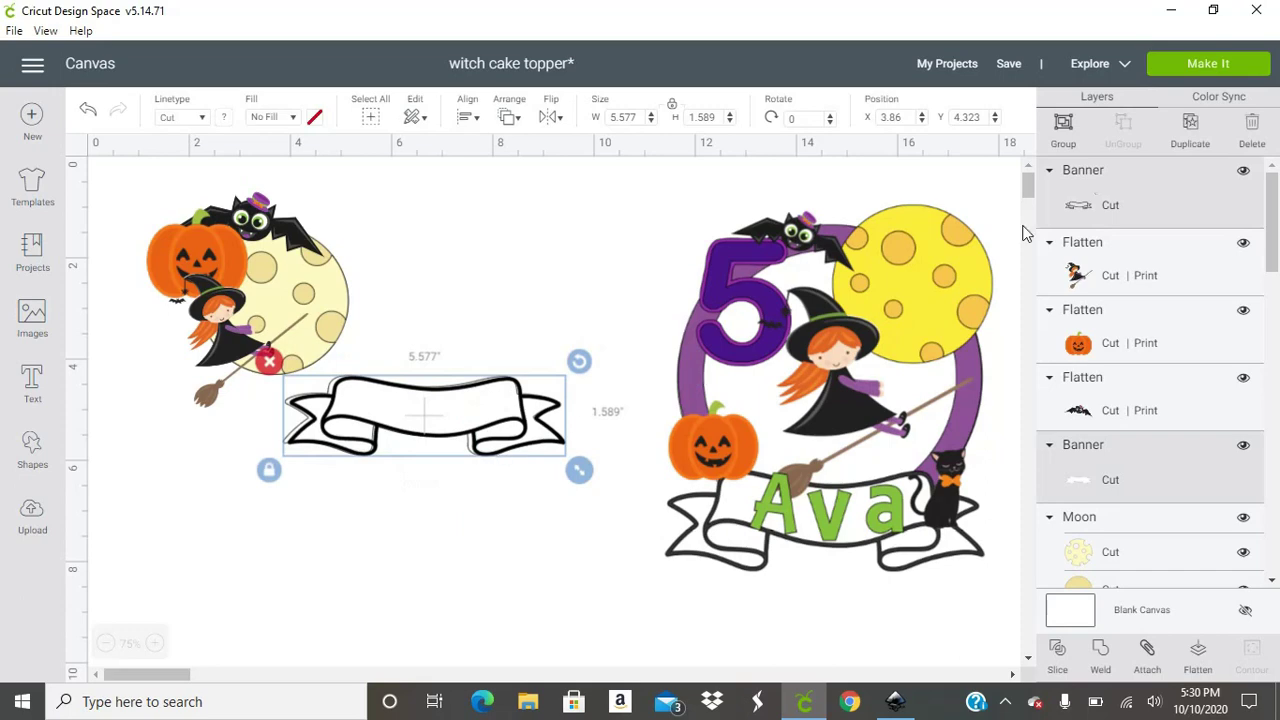
click(1063, 125)
drag(367, 431, 443, 289)
drag(272, 326, 335, 306)
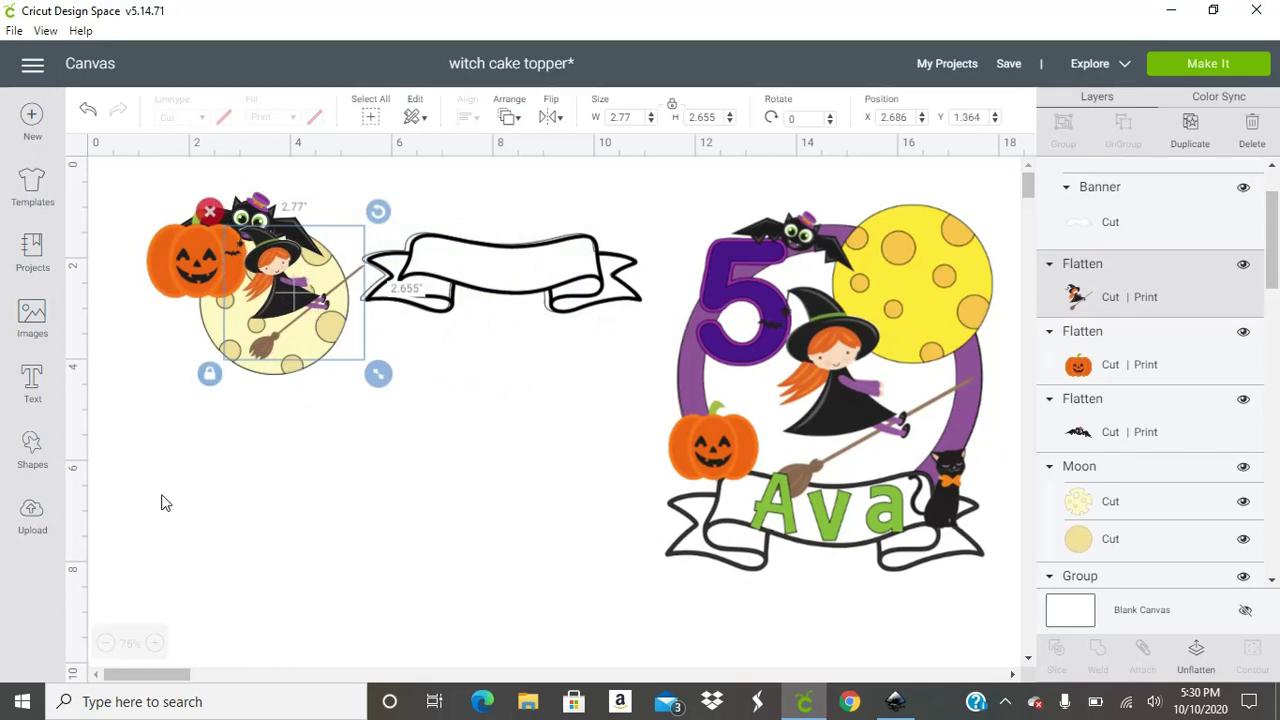
Insert the uploaded black cat and number images, and place the cat on the moon beside the witch.
click(31, 520)
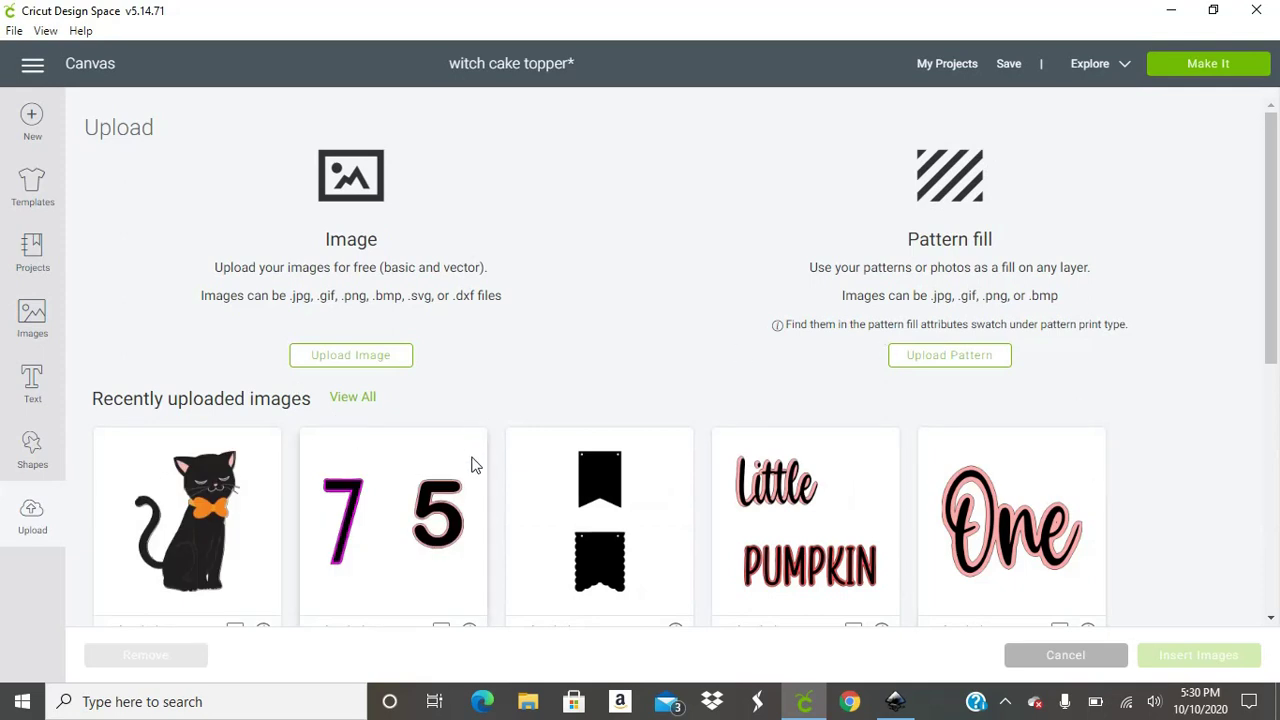
click(418, 524)
click(204, 508)
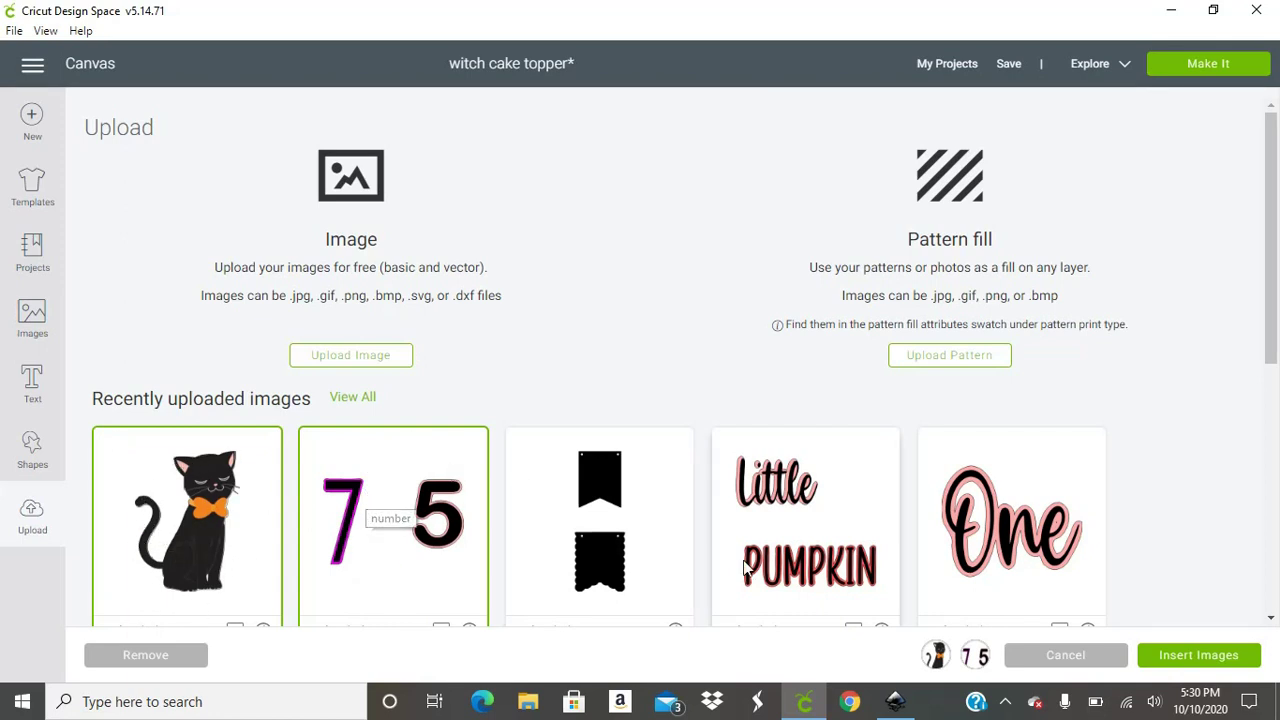
click(1168, 655)
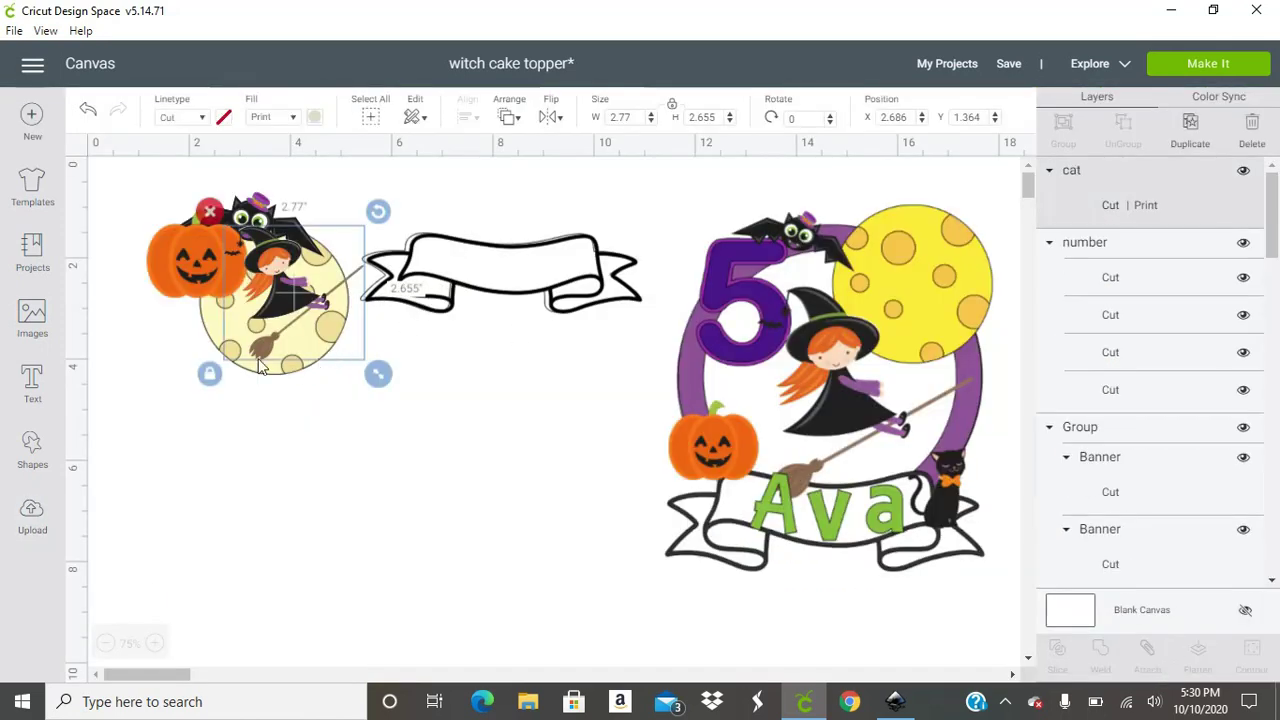
drag(256, 330, 344, 329)
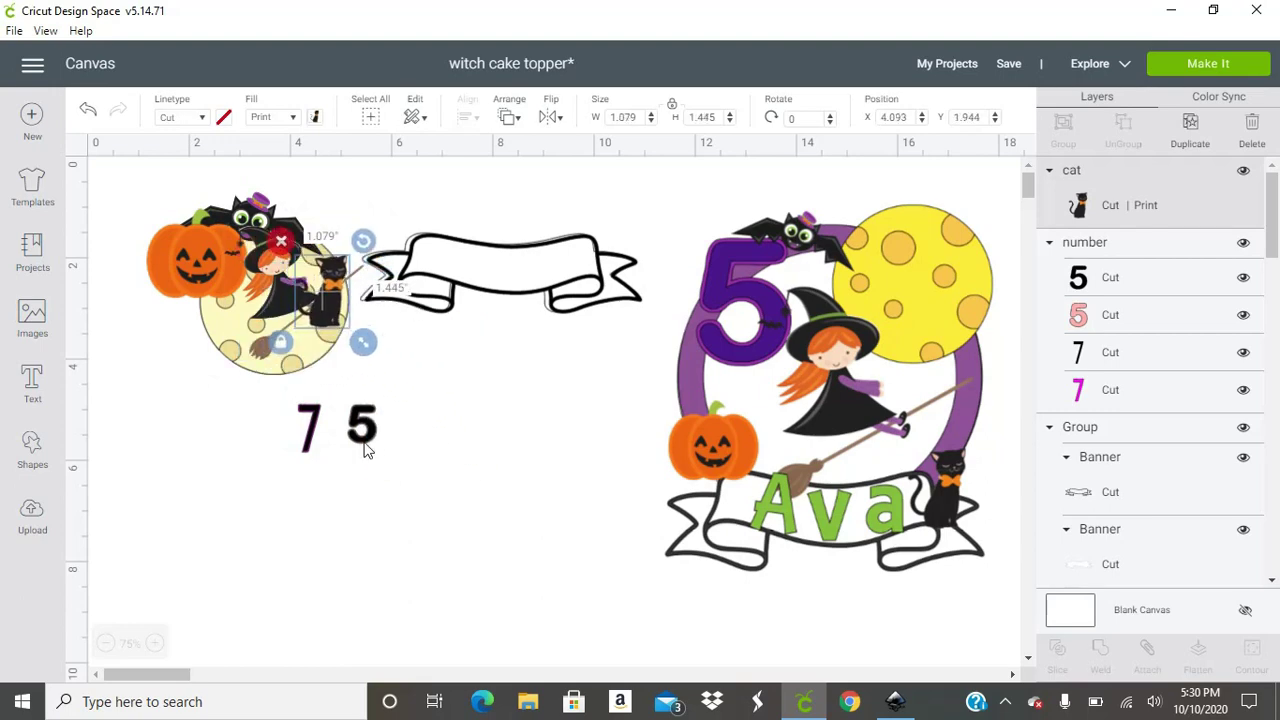
Ungroup the number image in empty space, delete the 7 and enlarge the layered 5 to about 2.31 × 3.12 in.
drag(365, 450, 455, 492)
right_click(457, 489)
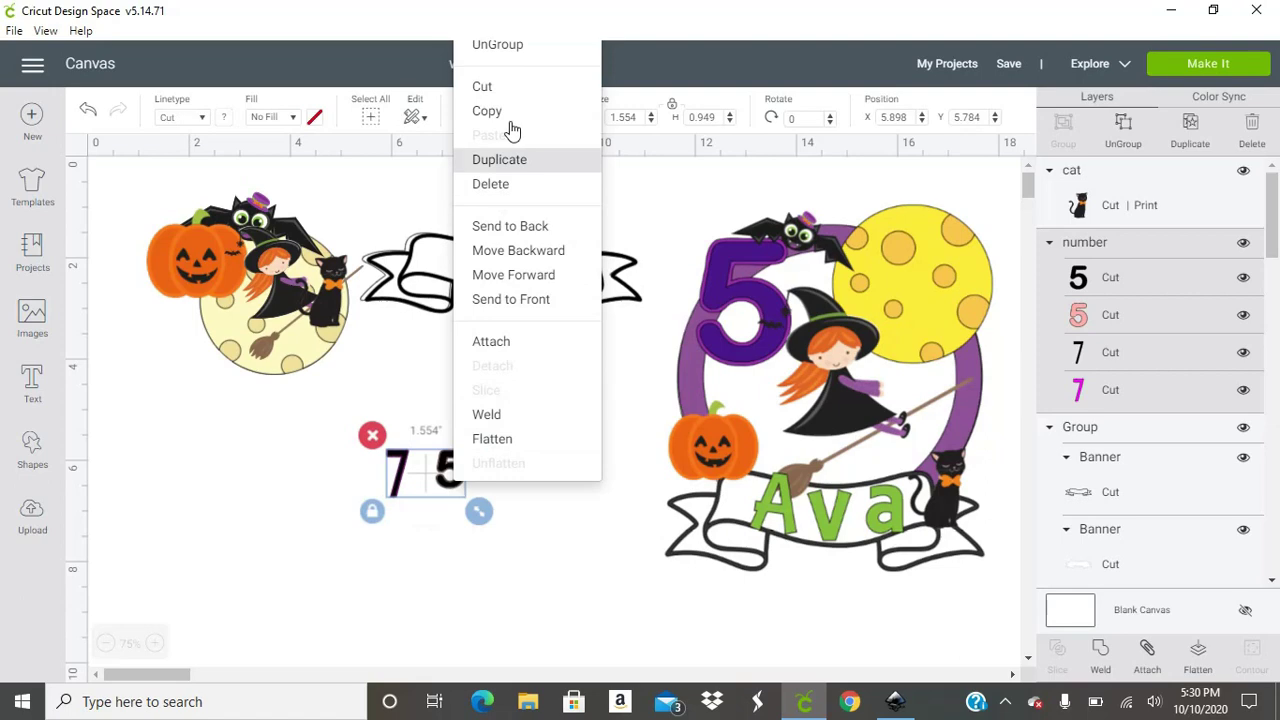
click(515, 50)
drag(317, 423, 421, 528)
click(371, 434)
drag(414, 410, 543, 600)
drag(490, 558, 446, 536)
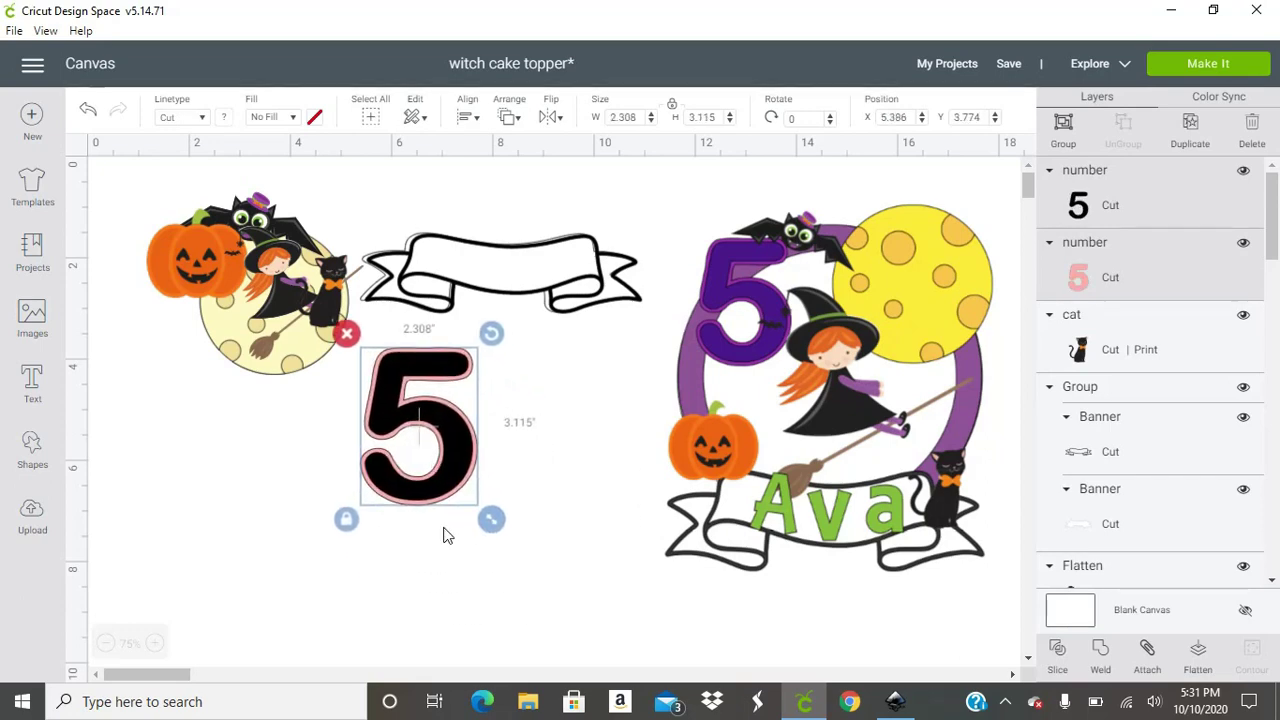
Recolor the 5's outer layer bright purple and its inner layer muted purple, and group both layers over the banner.
click(1095, 277)
click(222, 118)
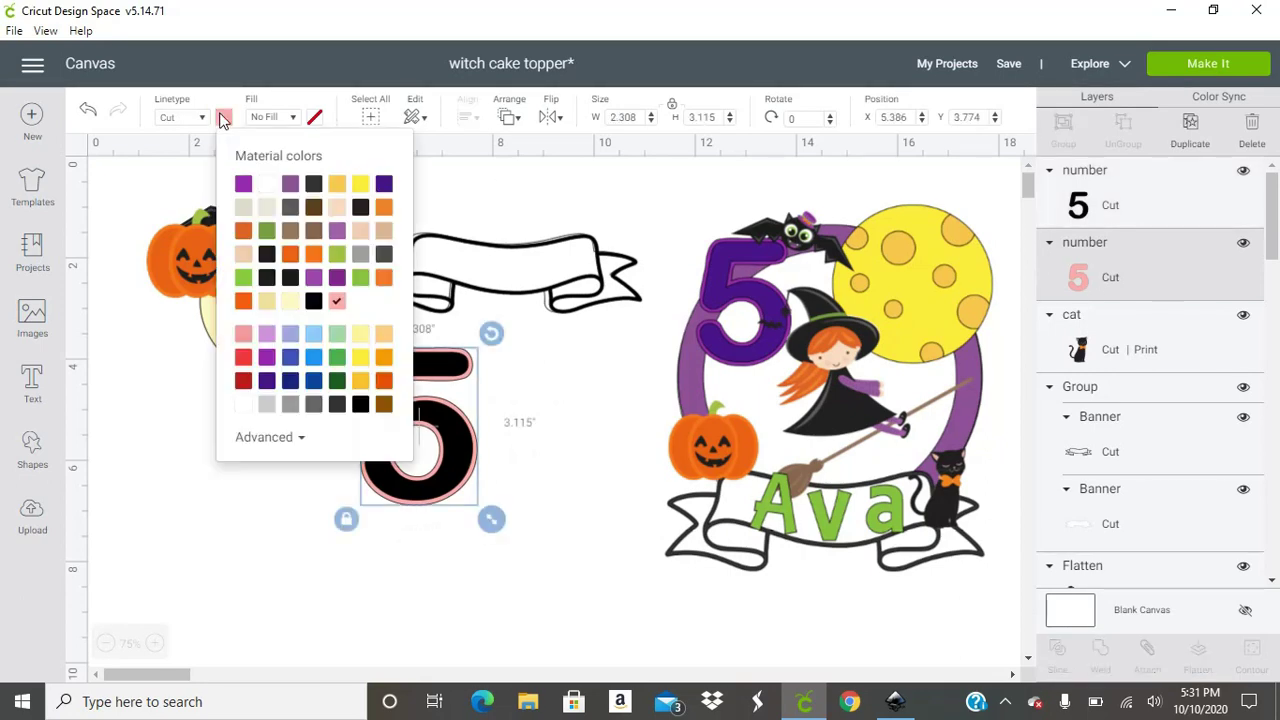
click(243, 184)
click(418, 420)
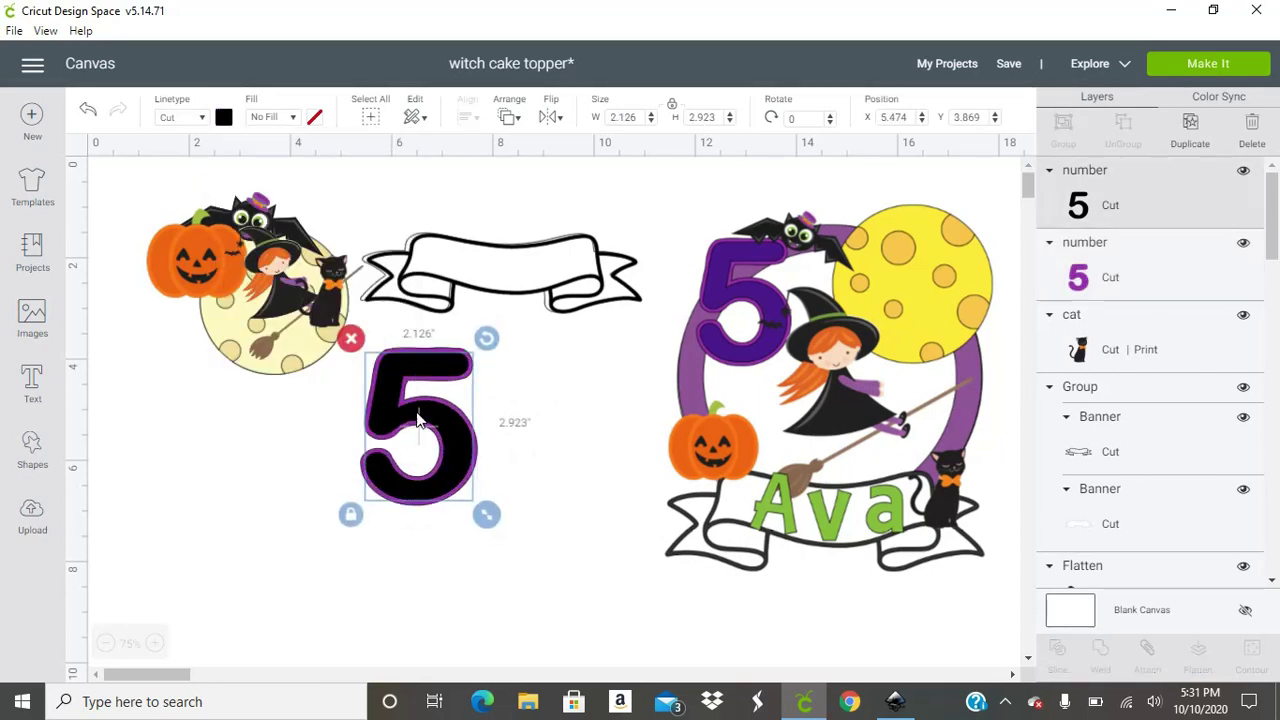
click(224, 118)
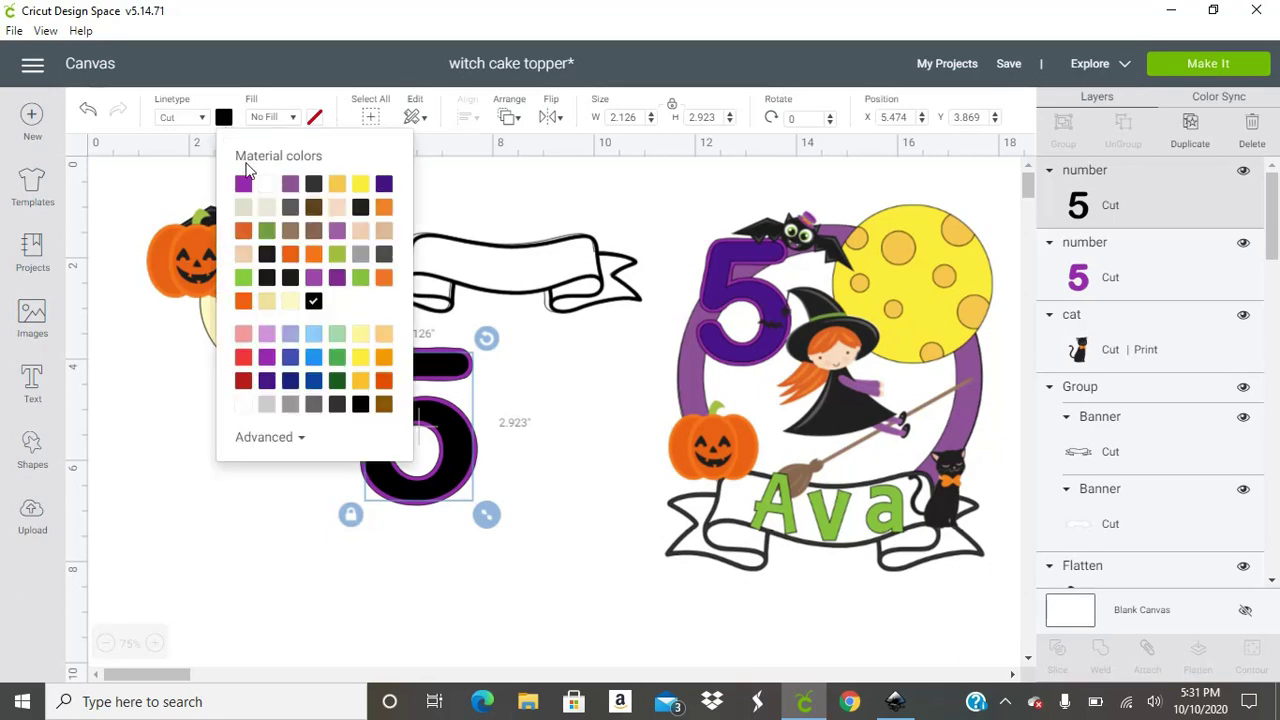
click(290, 190)
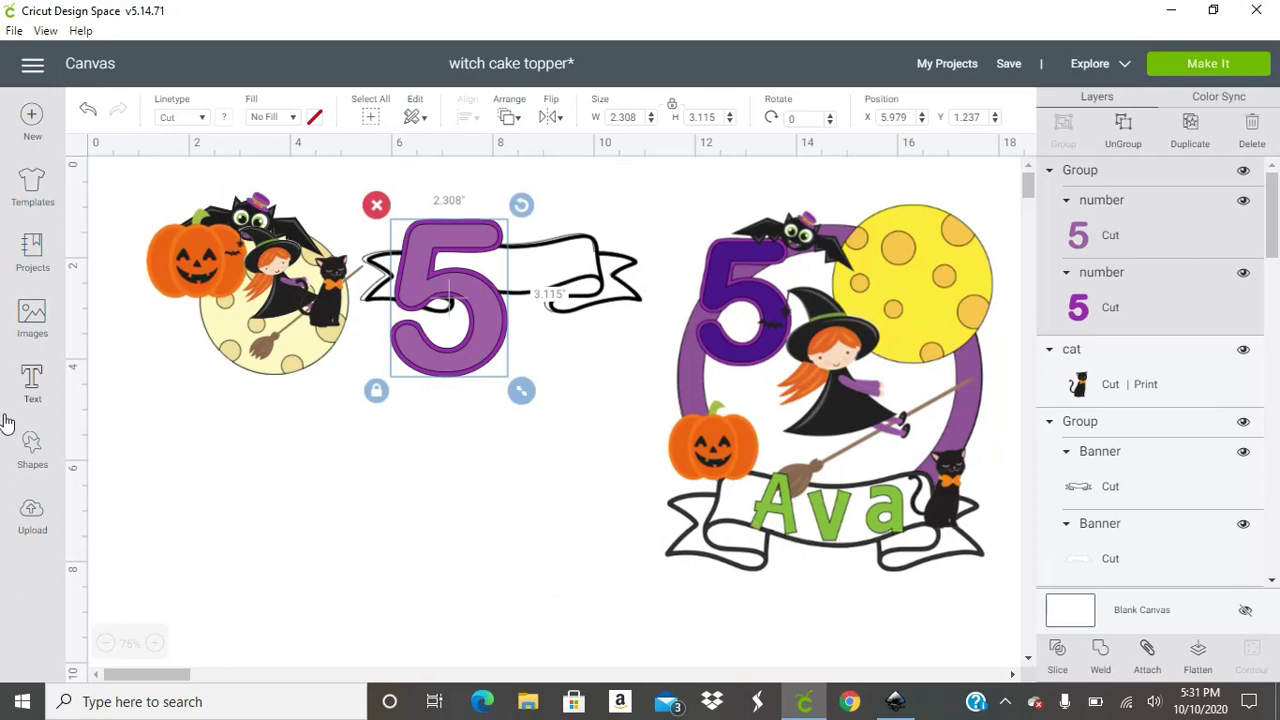
Add the child's name as text with spaces between its letters, and place it in empty space below the moon.
click(28, 383)
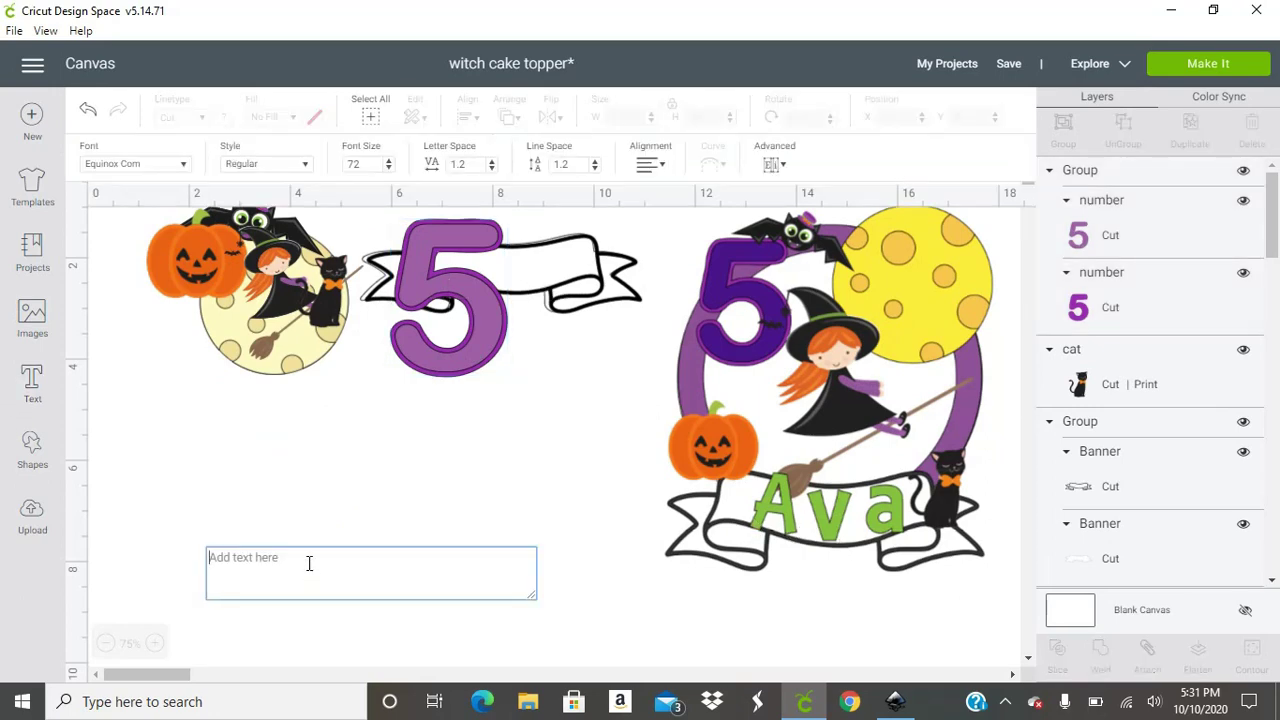
text(A)
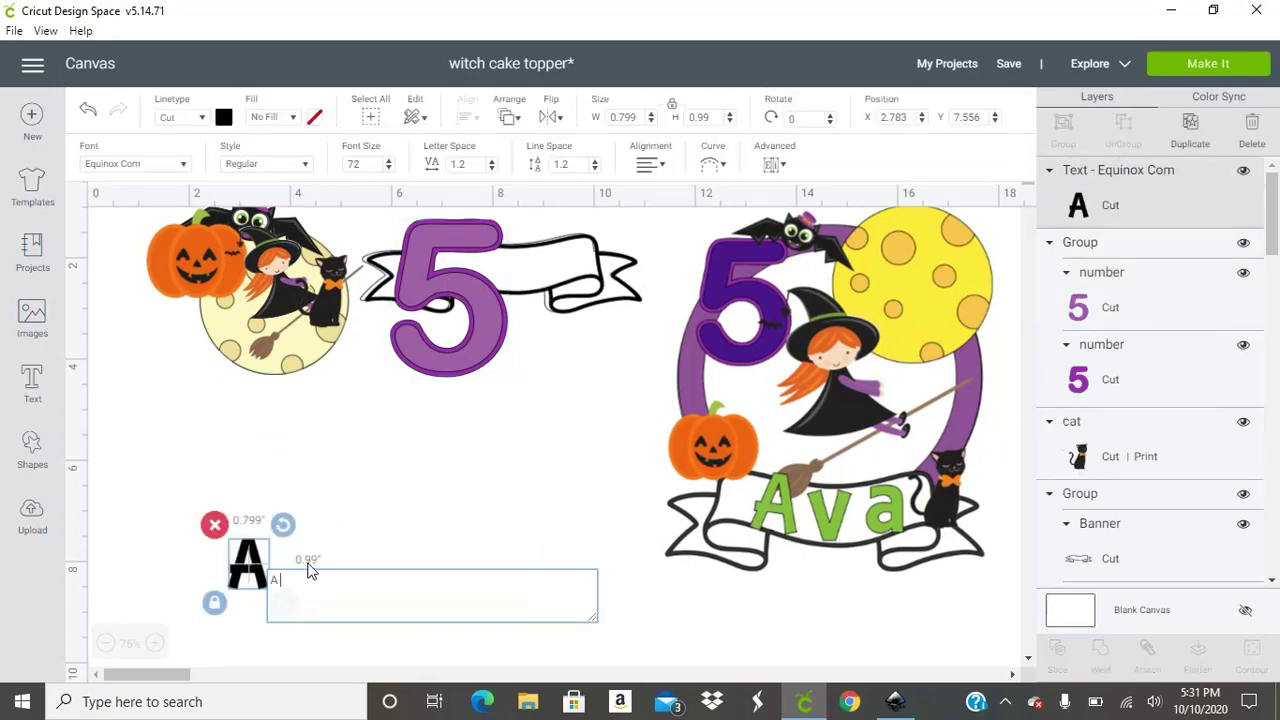
text(v)
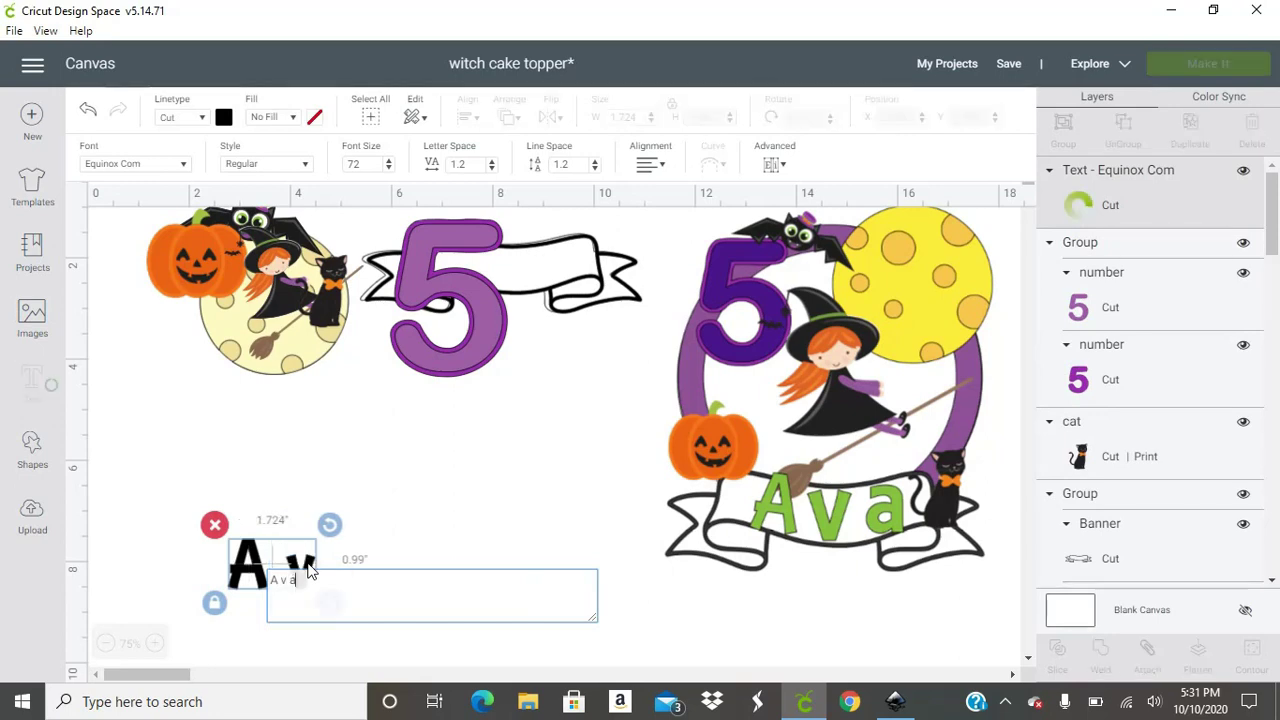
text(a)
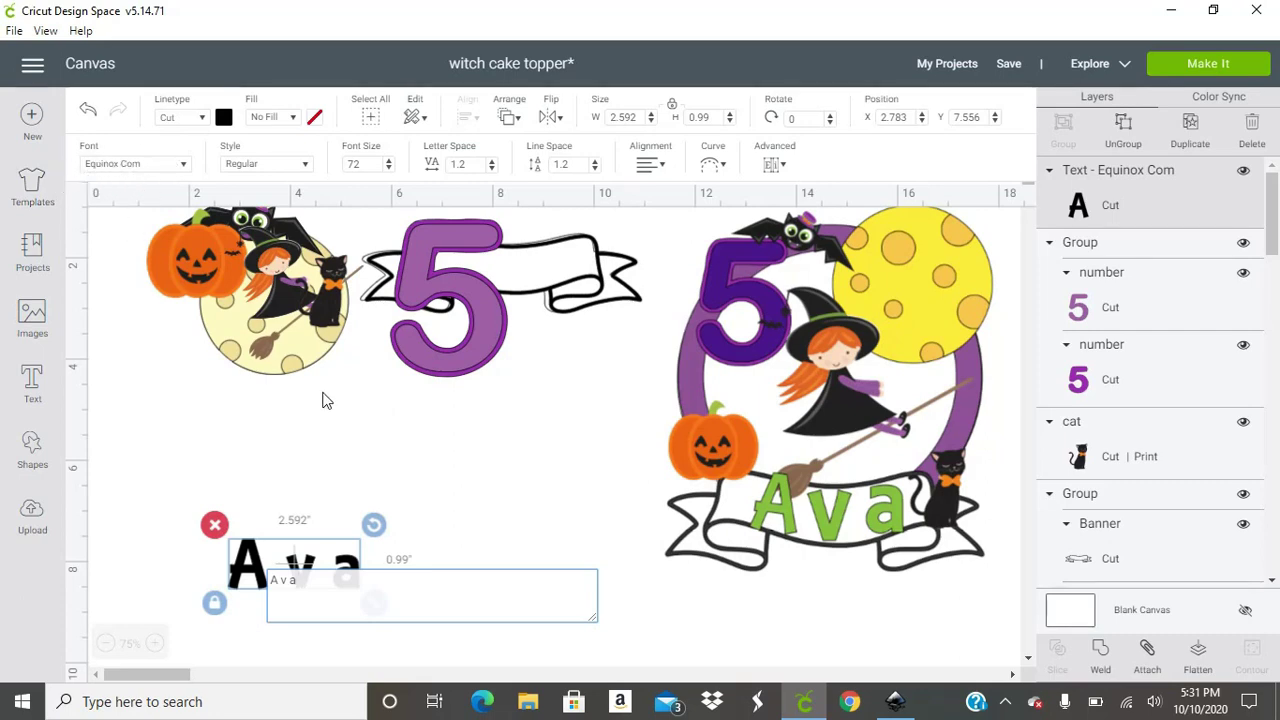
click(308, 485)
drag(297, 580, 275, 507)
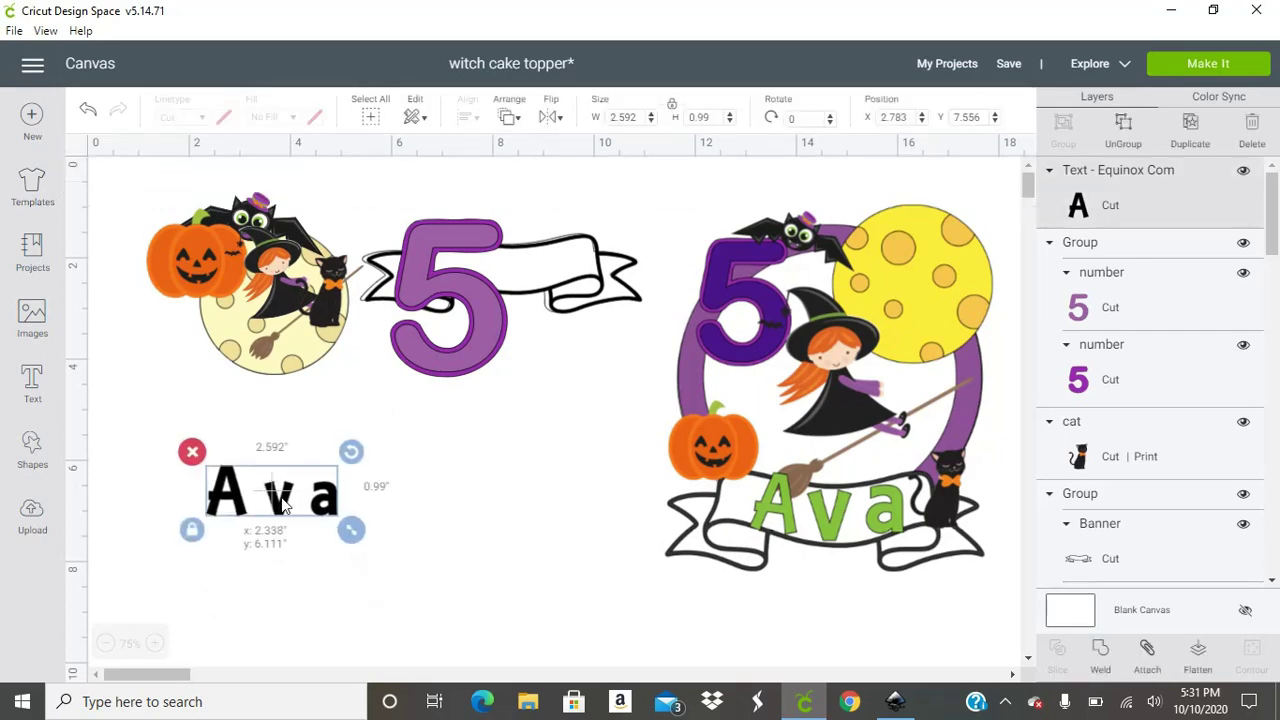
Color the name text light green and move it just above the banner.
click(224, 118)
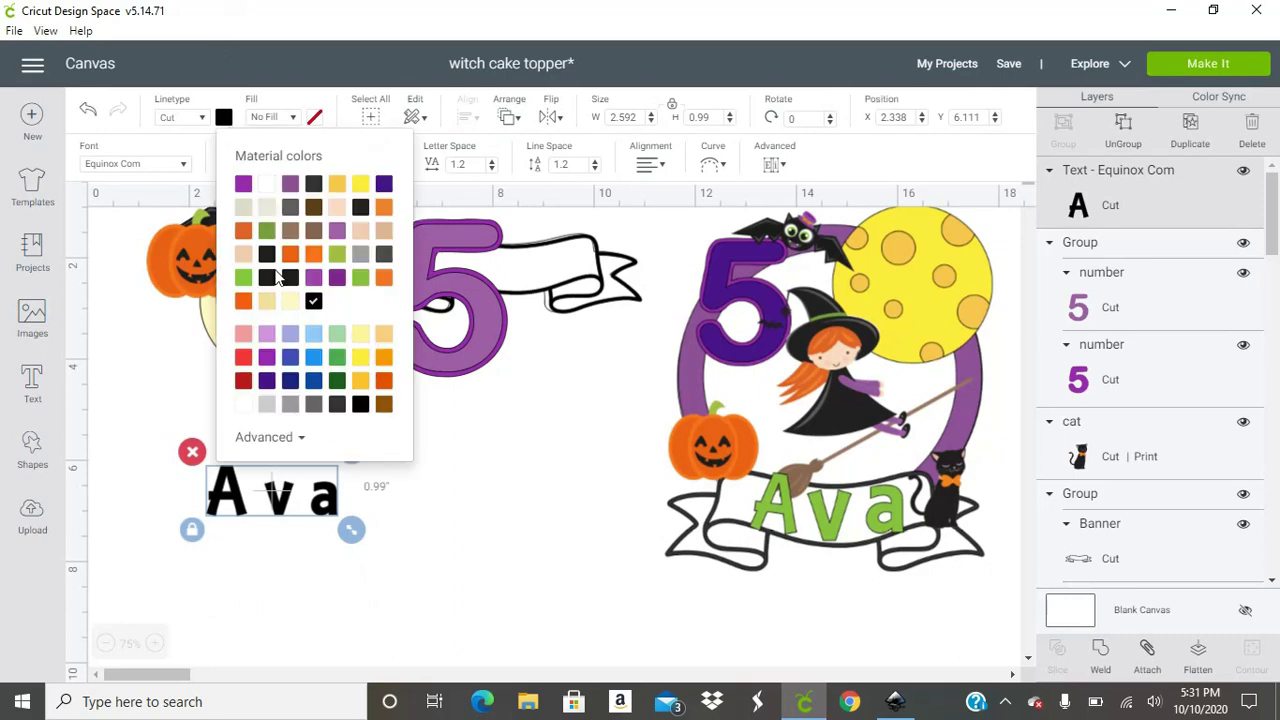
click(358, 282)
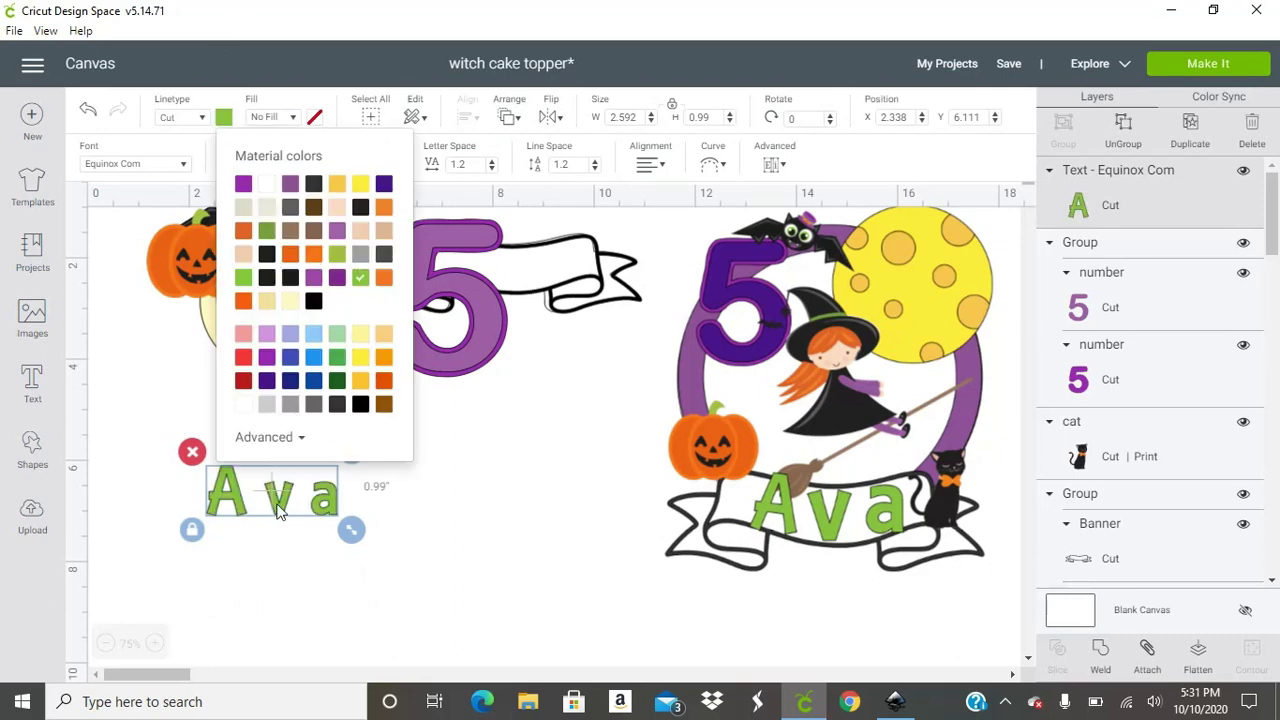
click(447, 476)
drag(325, 507, 625, 232)
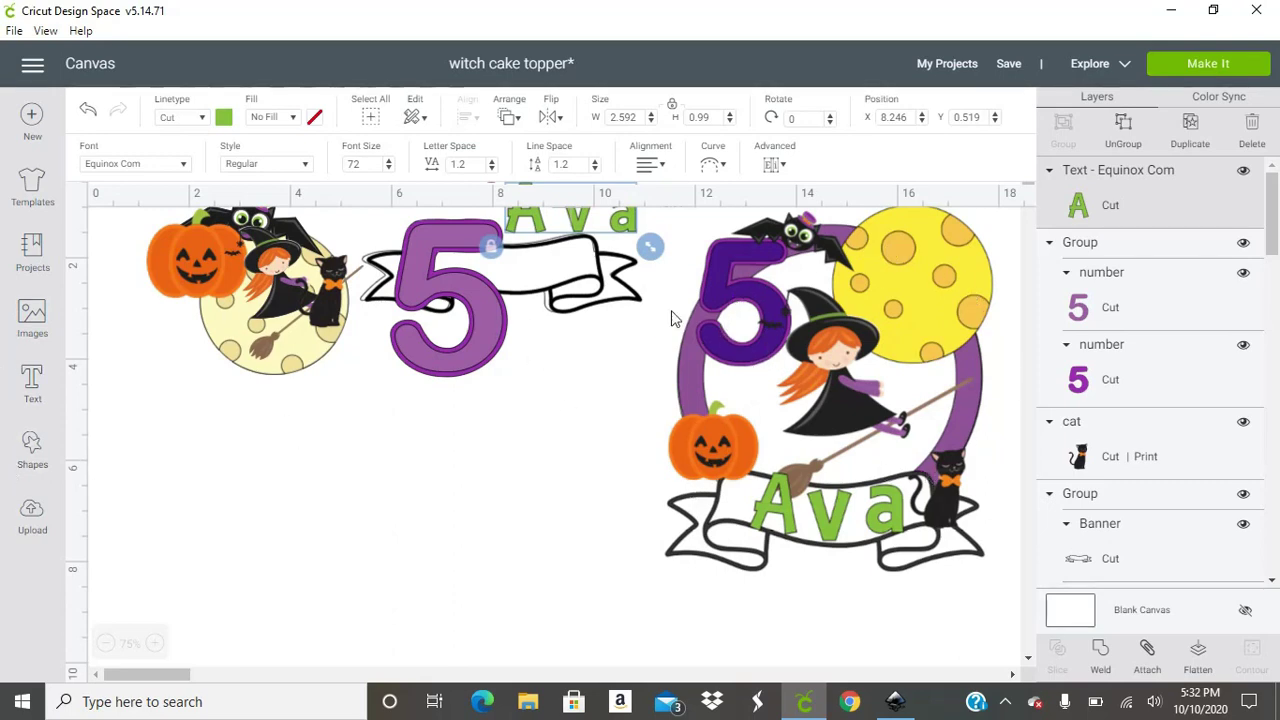
Add a circle in the empty space below the images and set its size to 6 × 6 in.
click(31, 452)
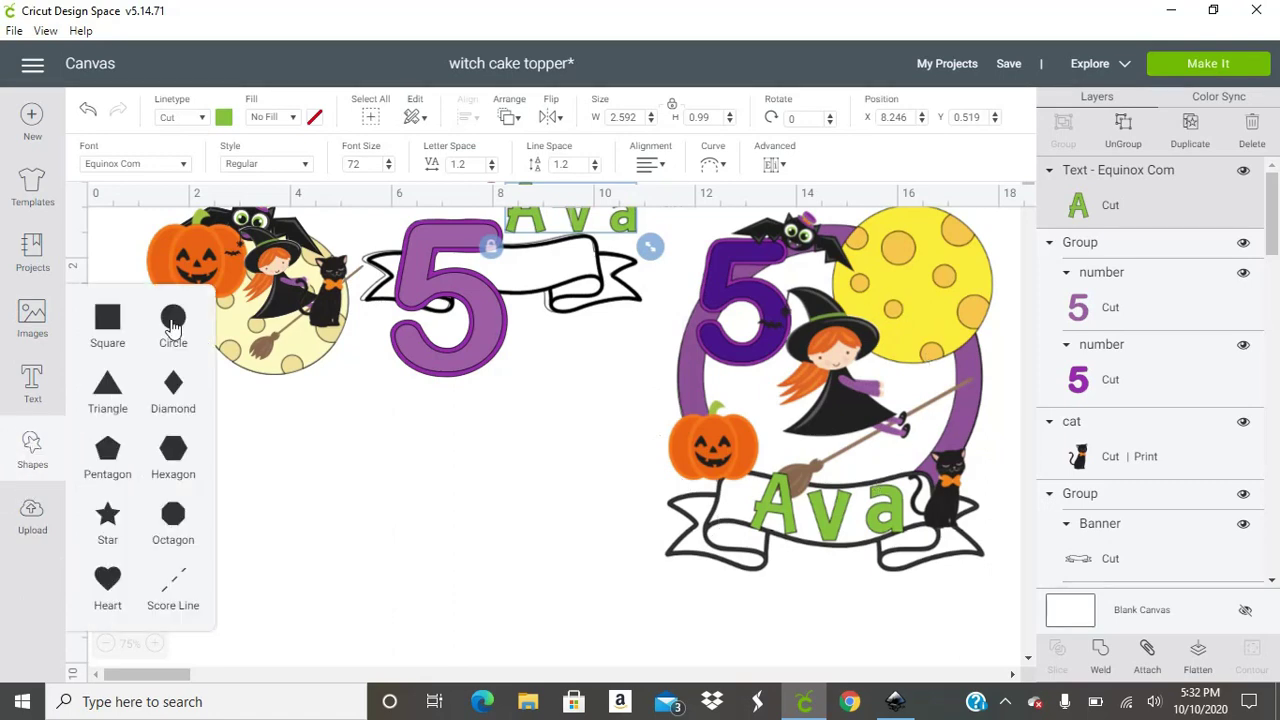
click(173, 323)
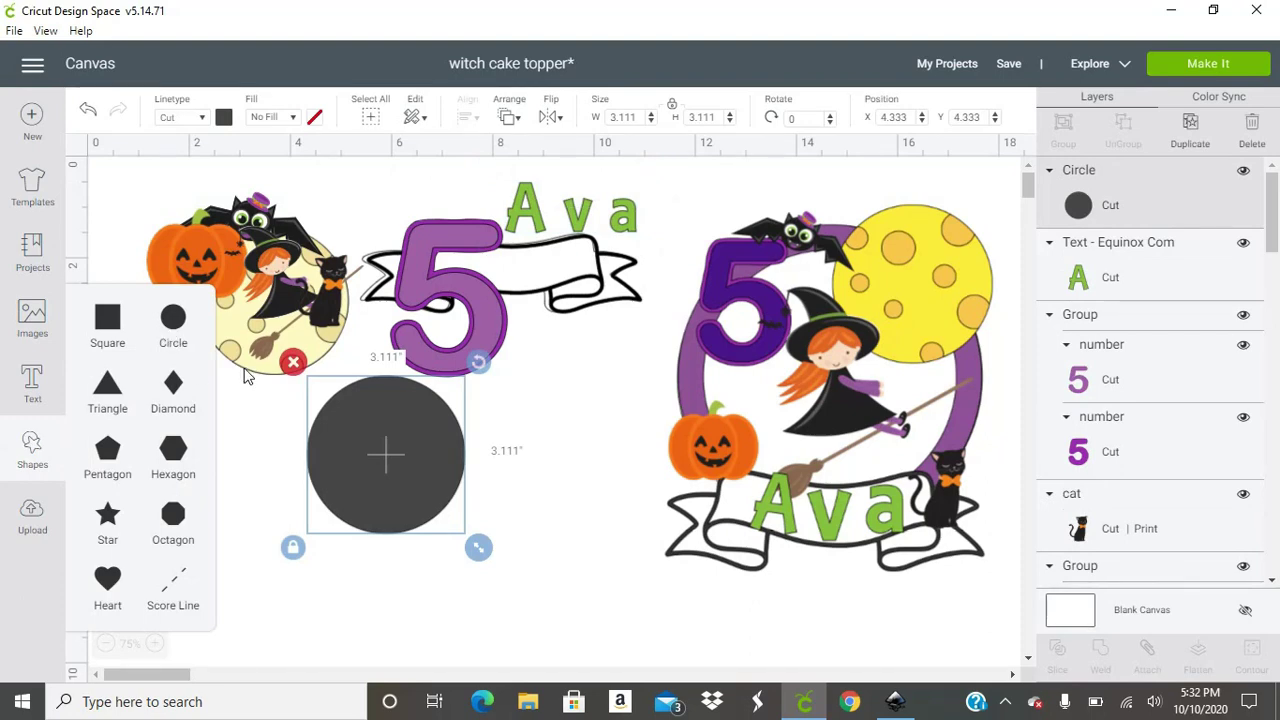
drag(390, 470, 392, 537)
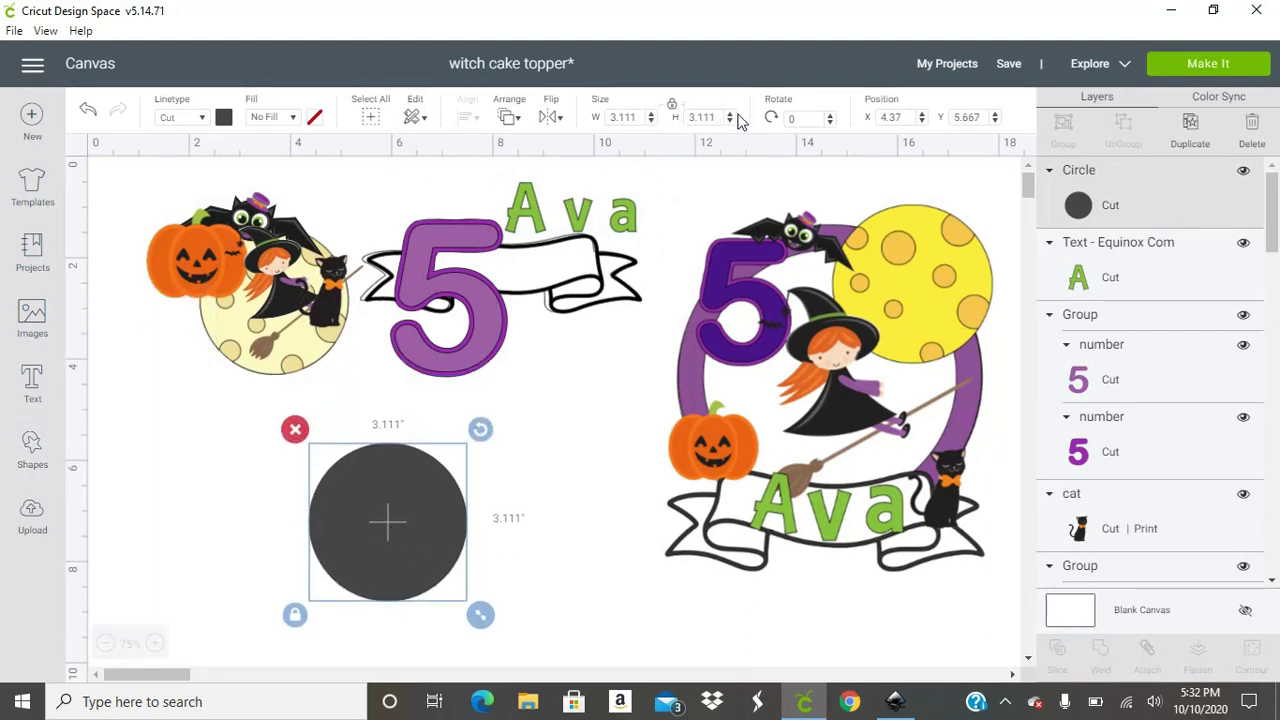
click(684, 116)
text(6)
key(Return)
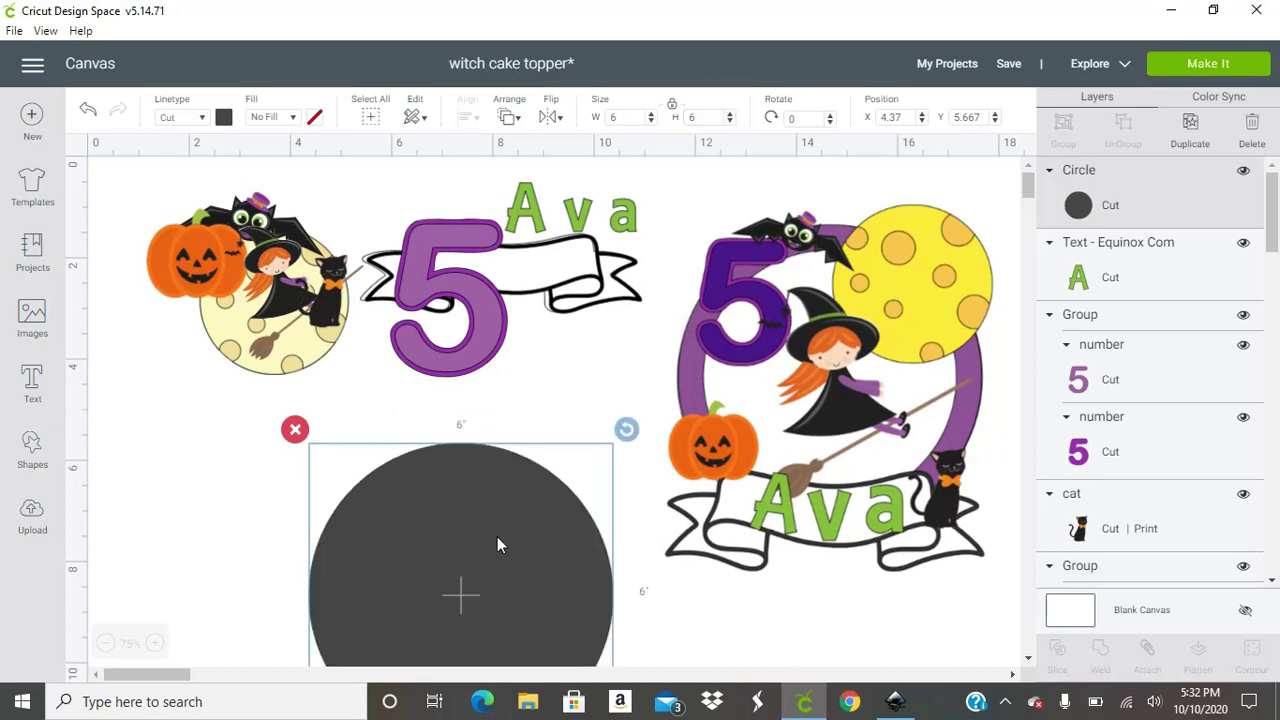
Move the circle clear below the images, duplicate it, and offset the copy to the right so the two overlap.
drag(608, 570, 431, 428)
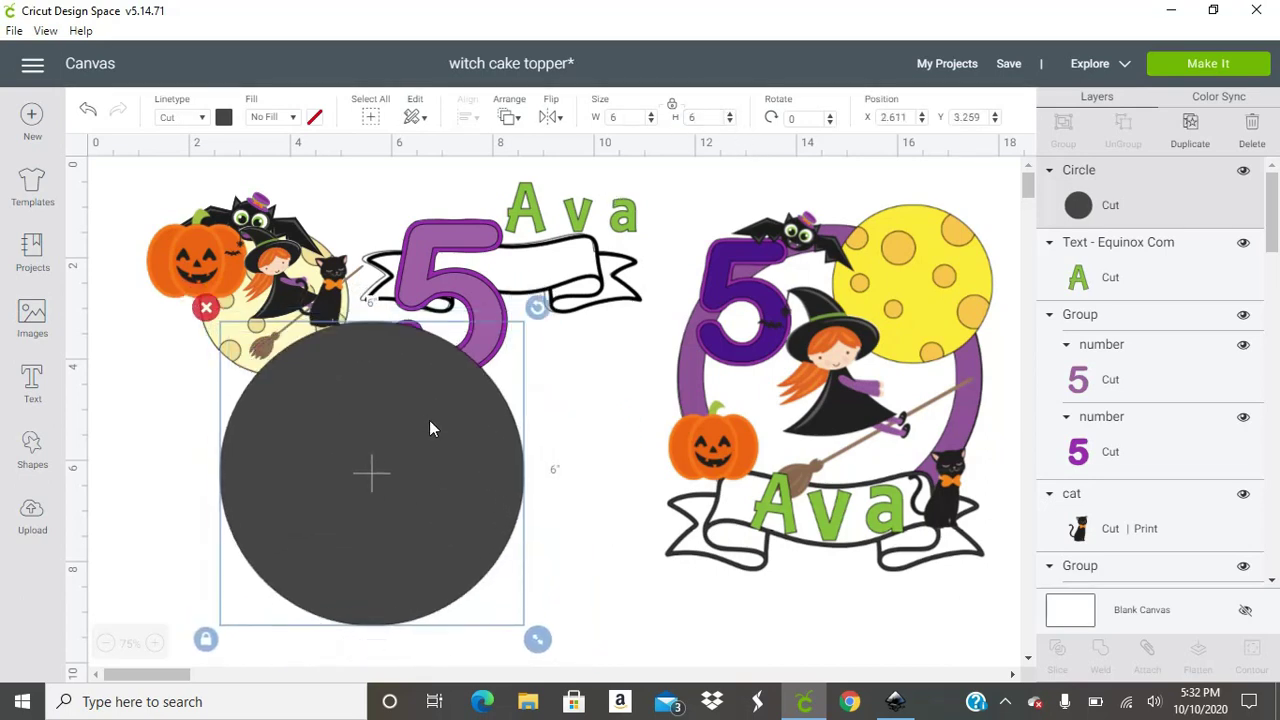
scroll(420, 370, down, 2)
drag(420, 370, 437, 409)
key(ctrl+d)
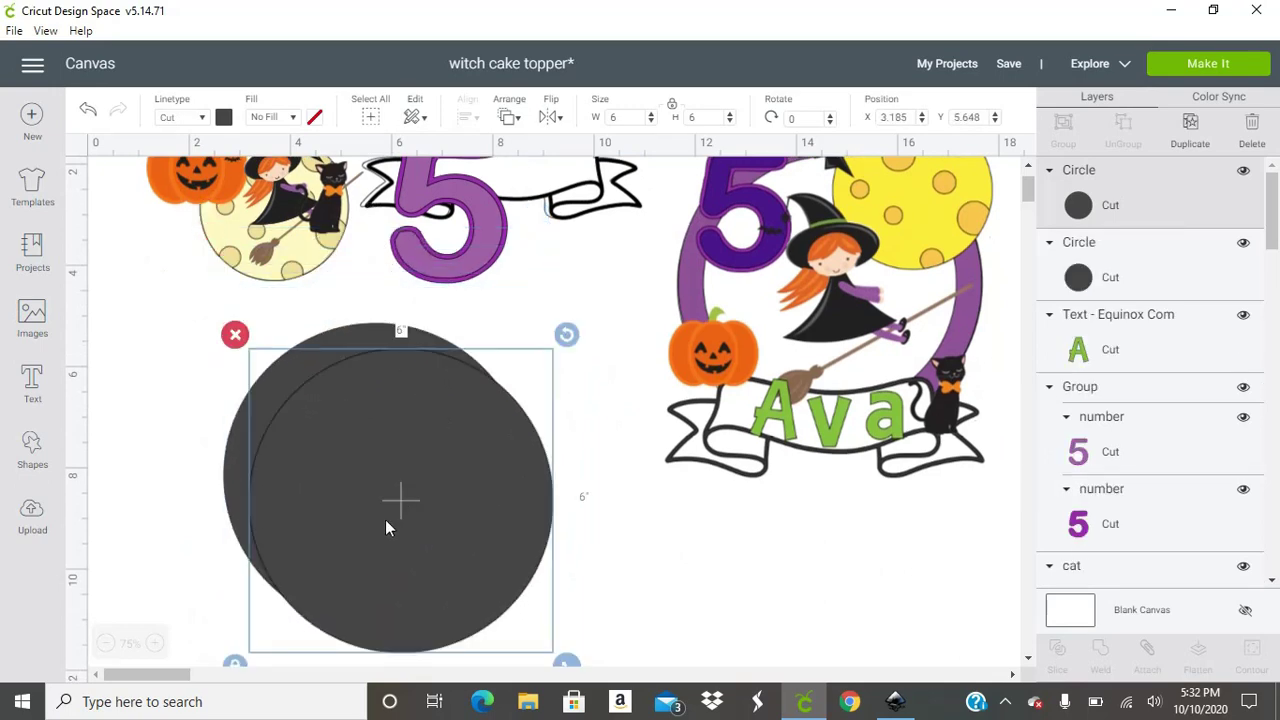
drag(383, 520, 480, 477)
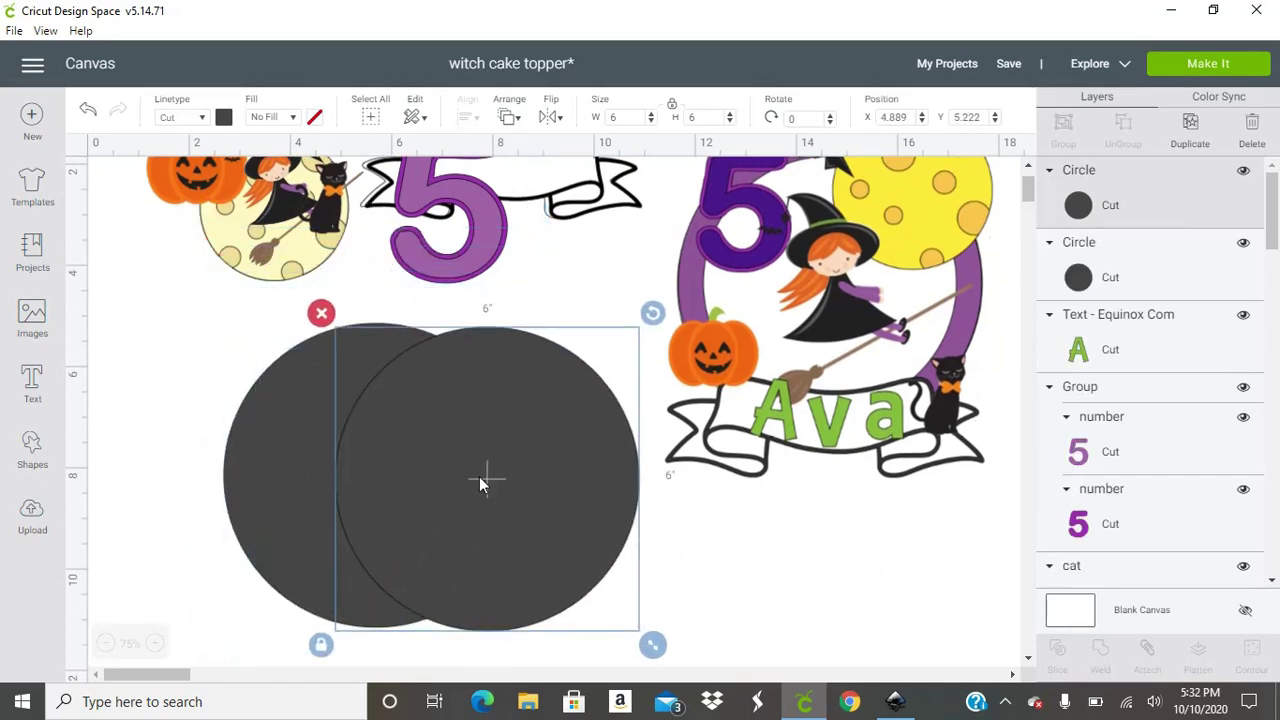
Set the copied circle's size to 5 × 5 in and move it inside the larger circle.
double_click(694, 118)
text(5)
key(Return)
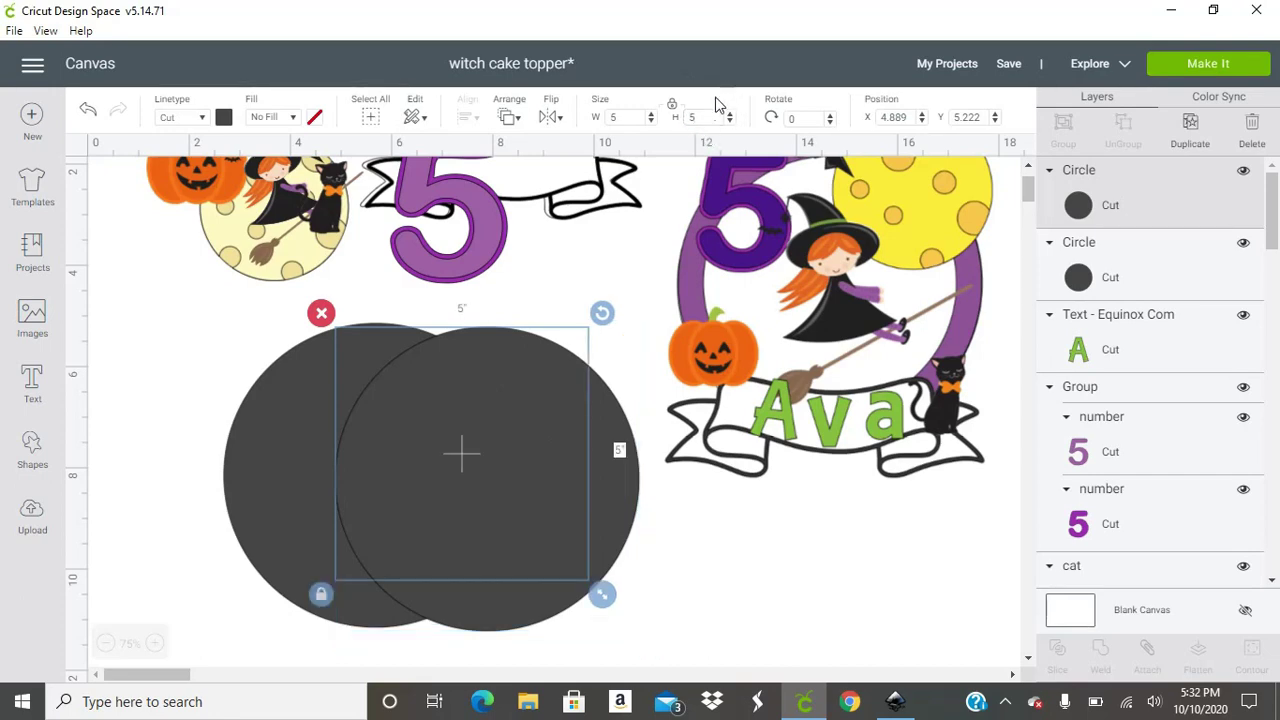
drag(540, 462, 451, 475)
Align the two circles so they share the same center.
drag(122, 450, 440, 534)
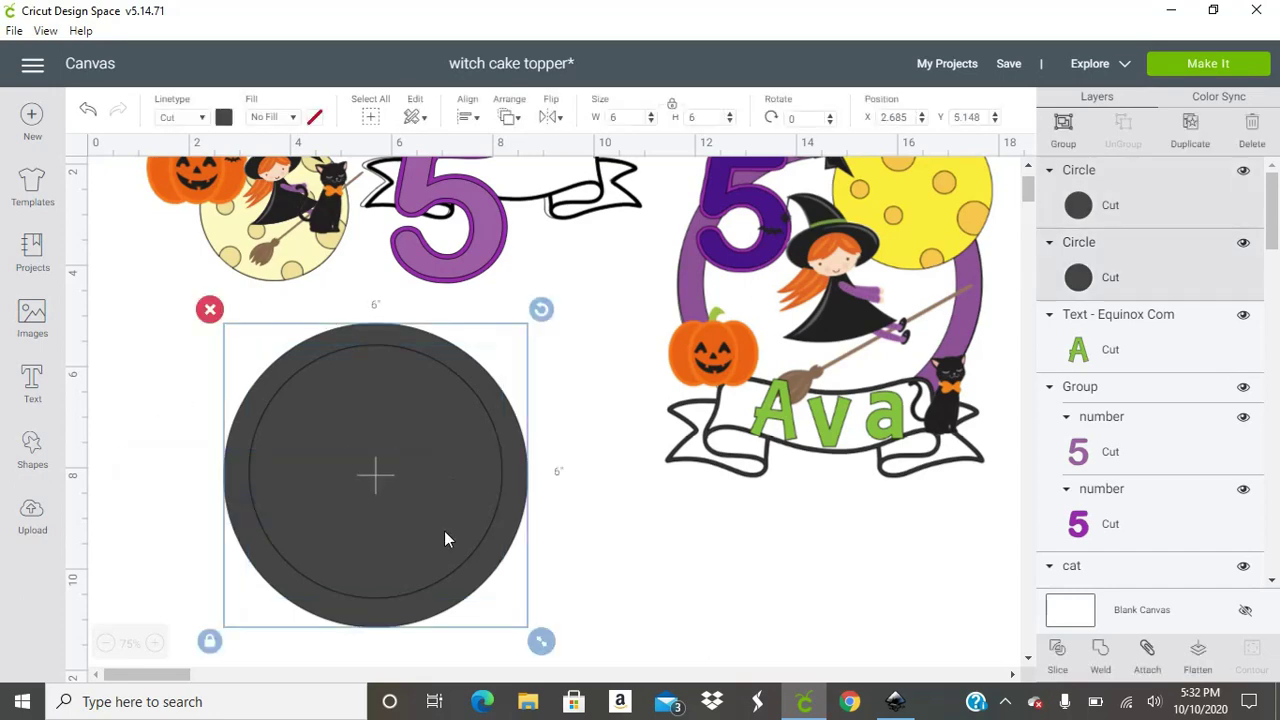
click(469, 117)
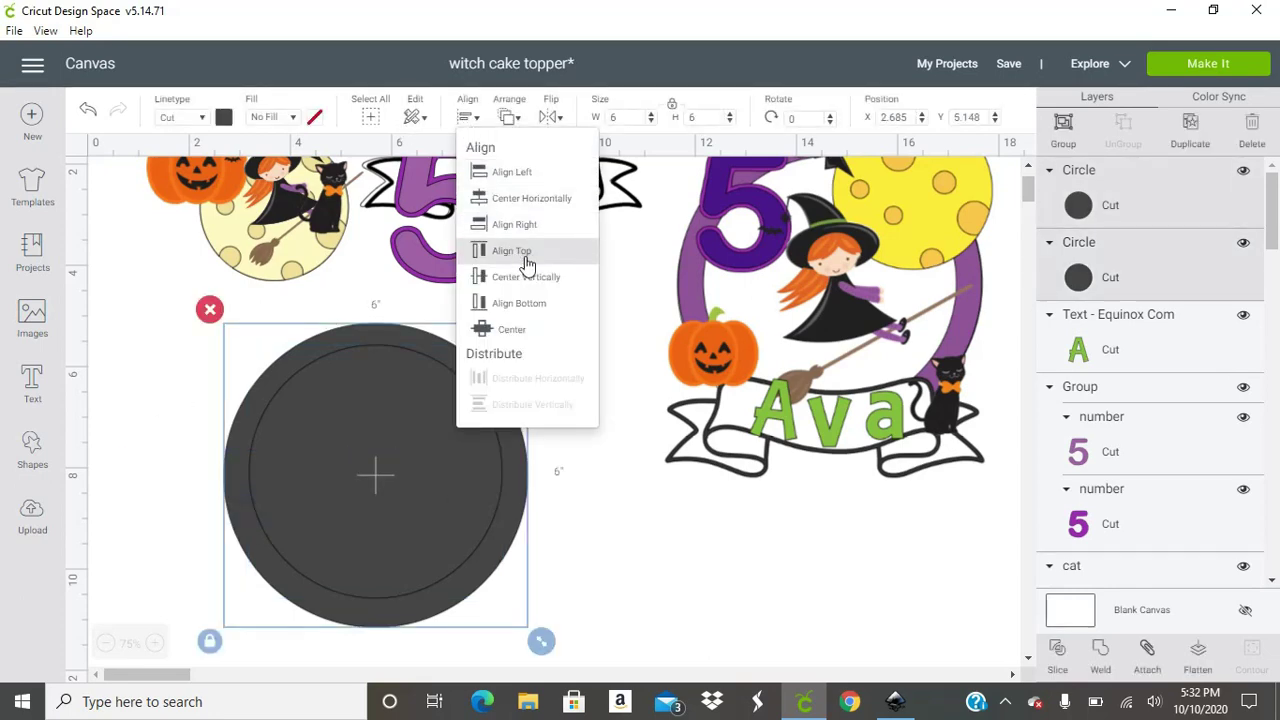
click(506, 330)
click(174, 400)
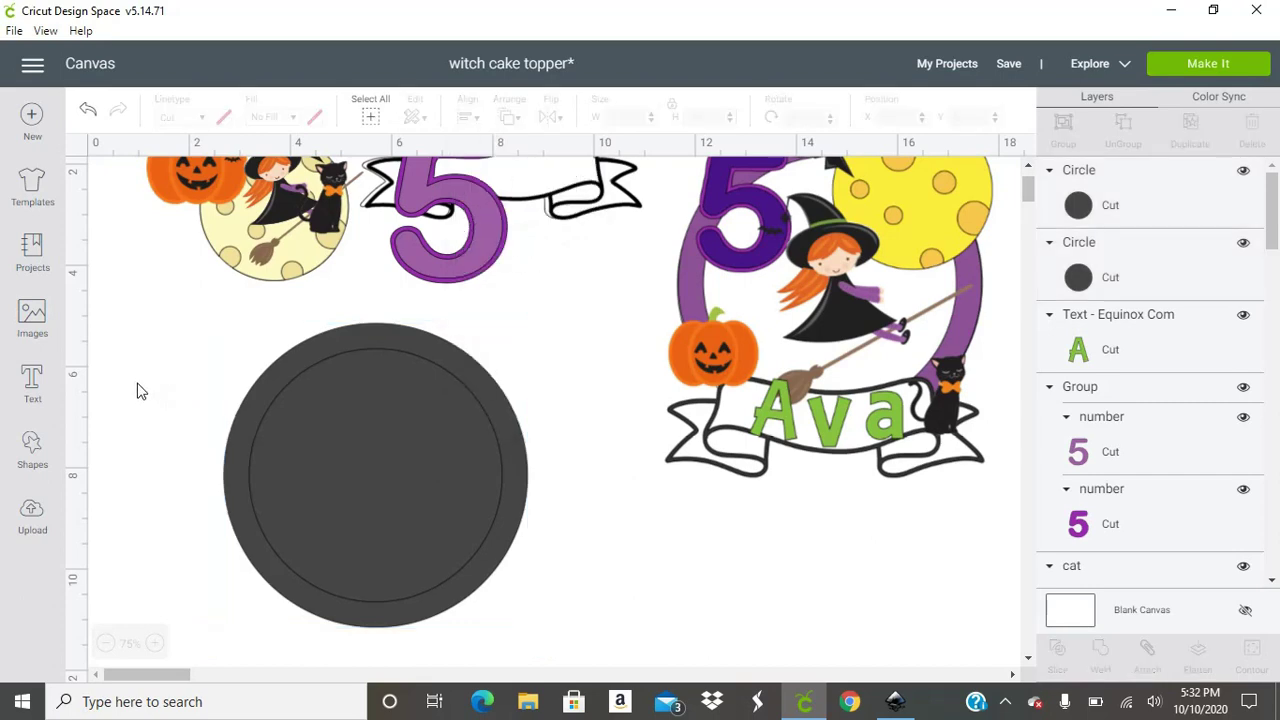
Slice the smaller circle out of the larger one and delete the cut-out discs, leaving only the ring.
drag(137, 372, 463, 511)
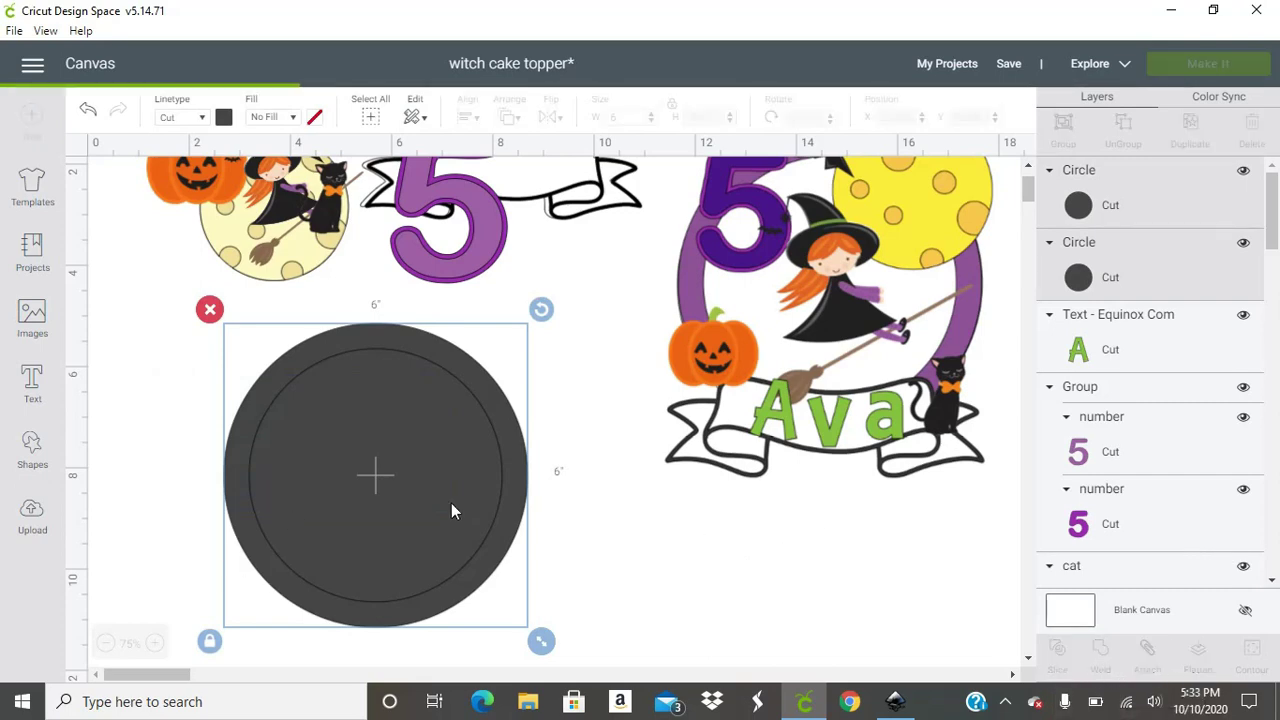
drag(474, 487, 803, 532)
drag(551, 560, 645, 570)
click(561, 377)
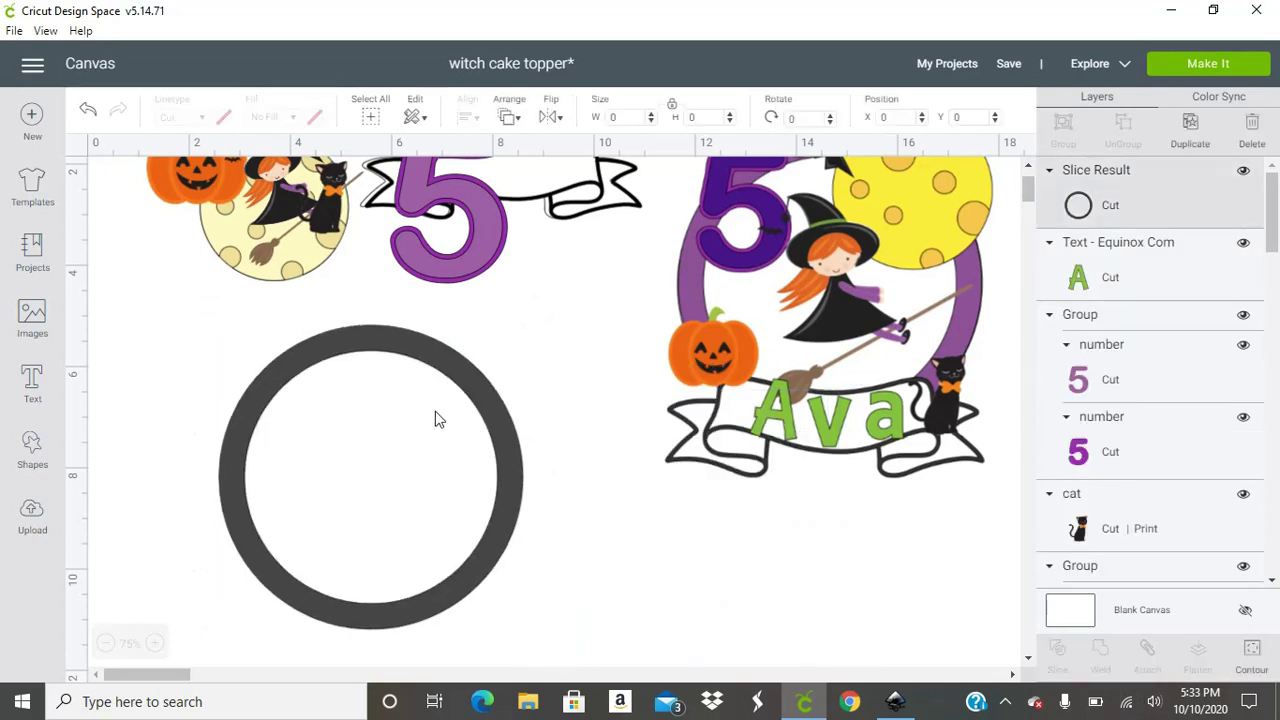
Duplicate the 6 in ring twice and spread the copies apart, with one offset to the right.
mouse_move(479, 384)
mouse_down()
mouse_move(474, 410)
mouse_move(455, 381)
mouse_up()
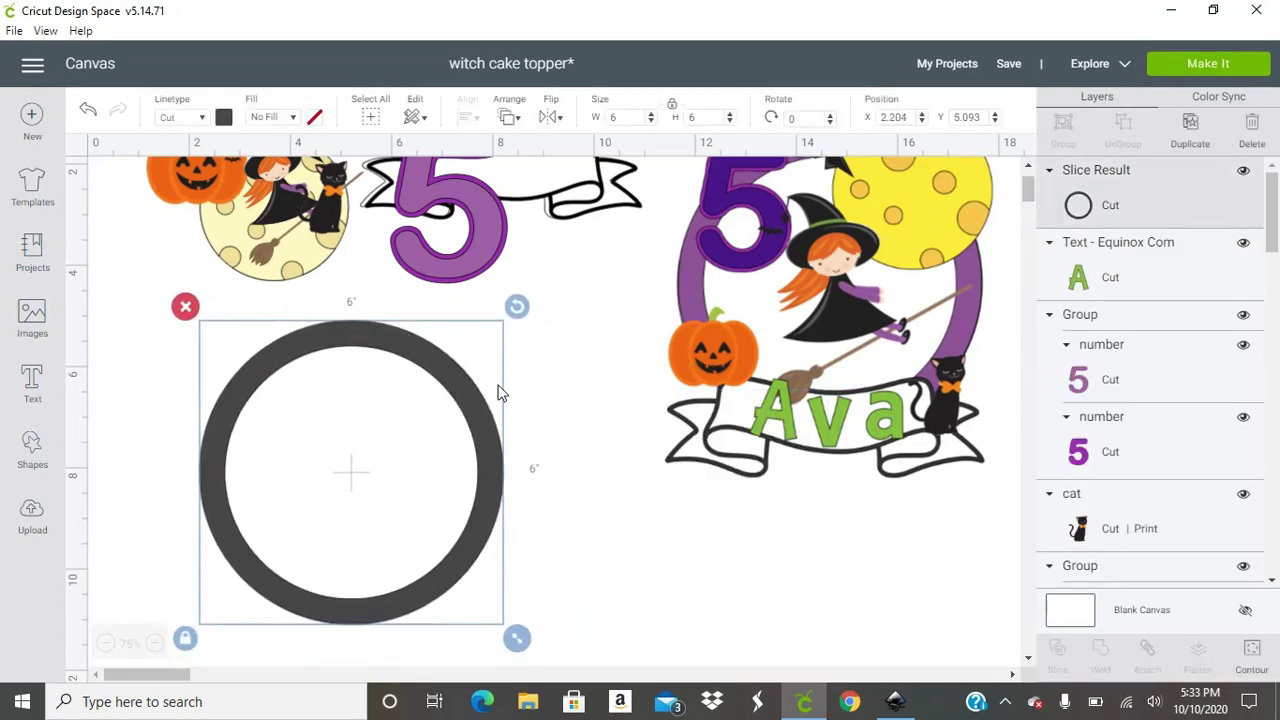
click(1190, 130)
click(1190, 130)
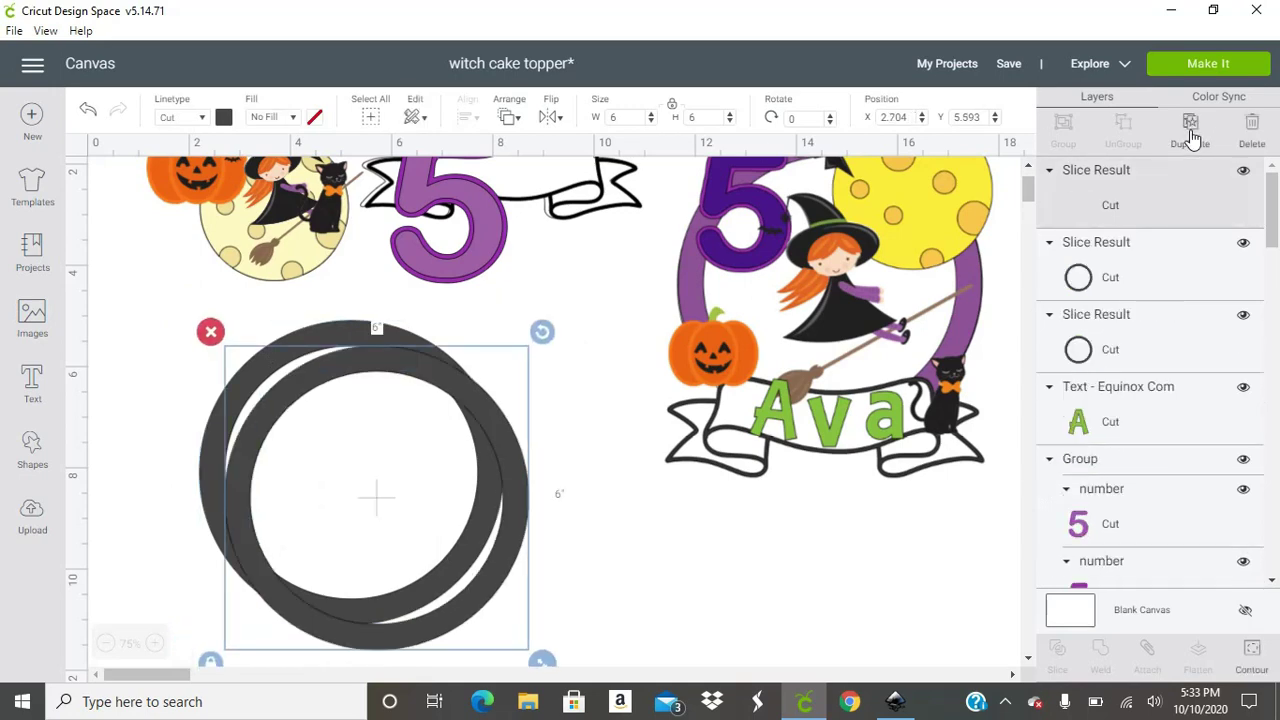
drag(356, 391, 566, 343)
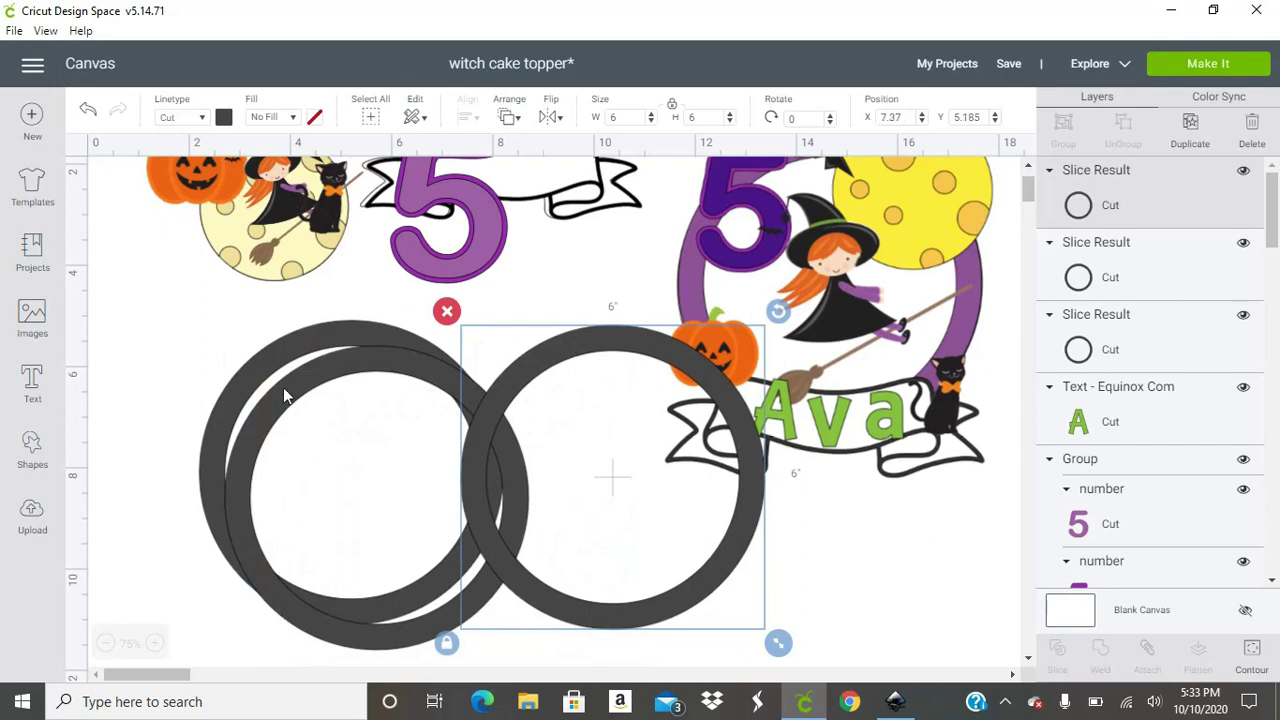
drag(283, 387, 196, 335)
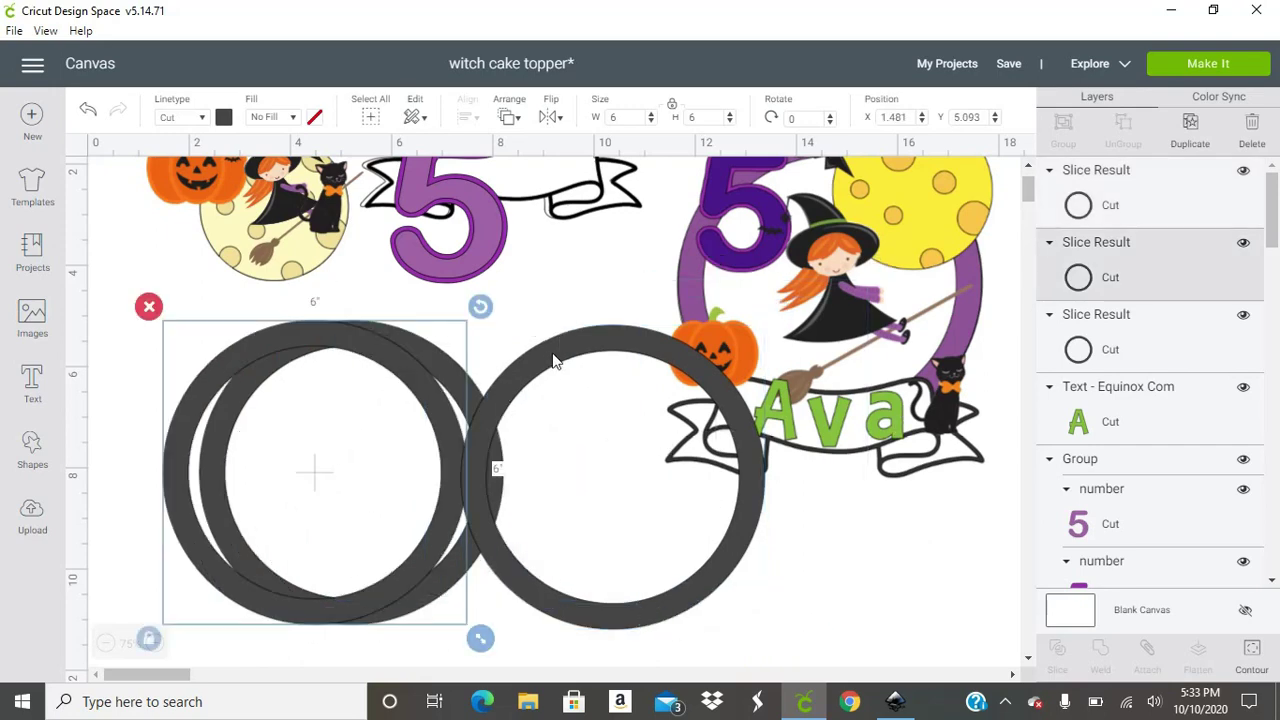
drag(556, 360, 509, 375)
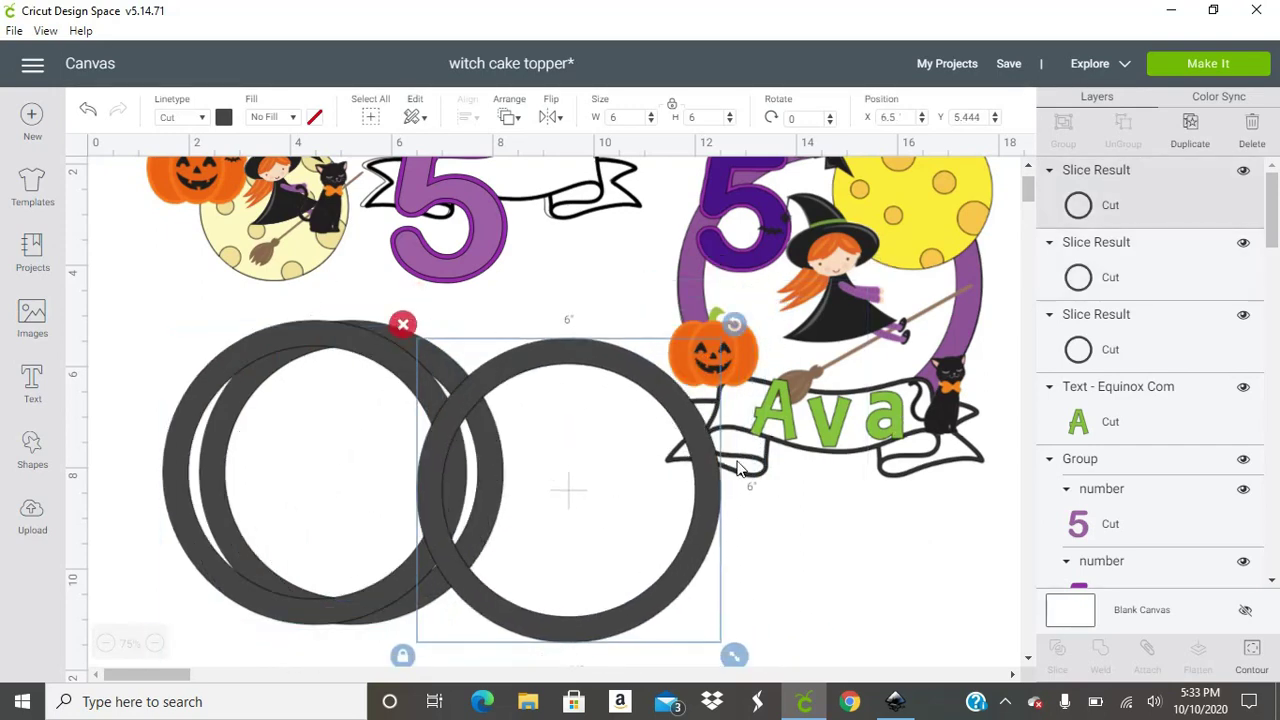
Hide all contours of the right-hand ring to turn it into a solid circle.
click(1251, 658)
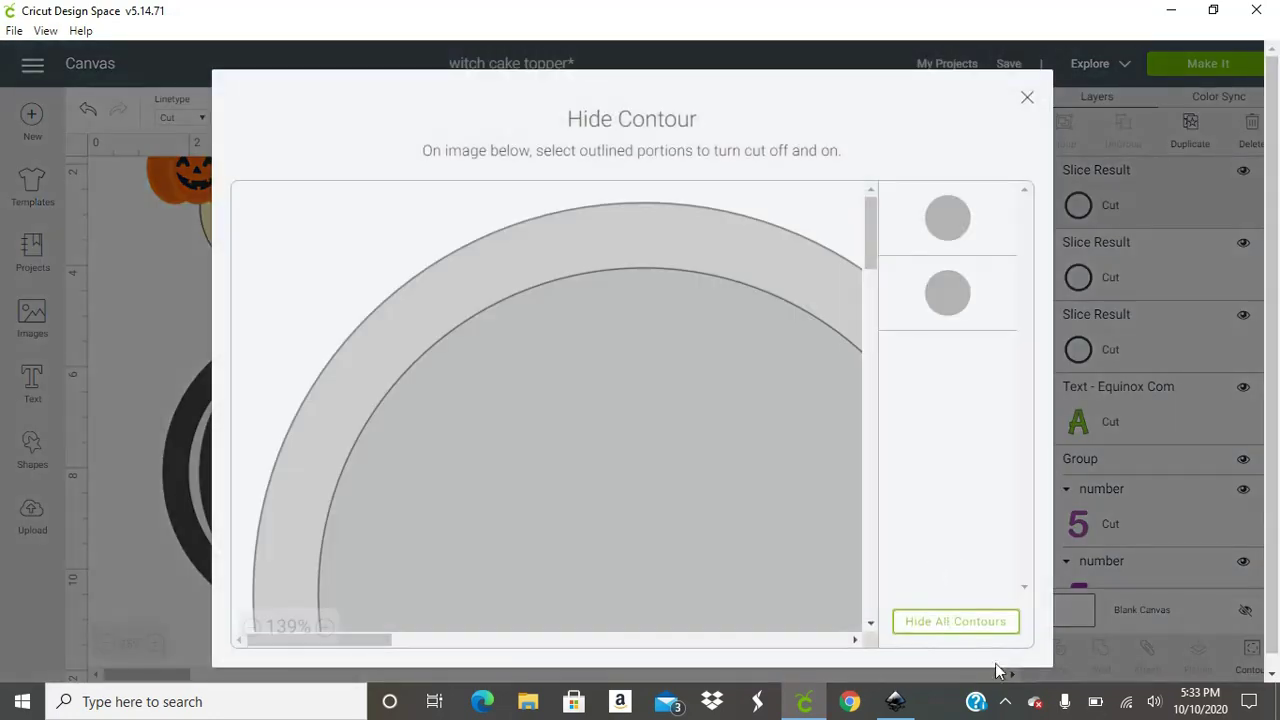
click(944, 624)
Color the solid circle light gray and the two rings purple, and spread the three shapes apart.
click(127, 580)
drag(687, 452, 623, 441)
drag(607, 512, 637, 511)
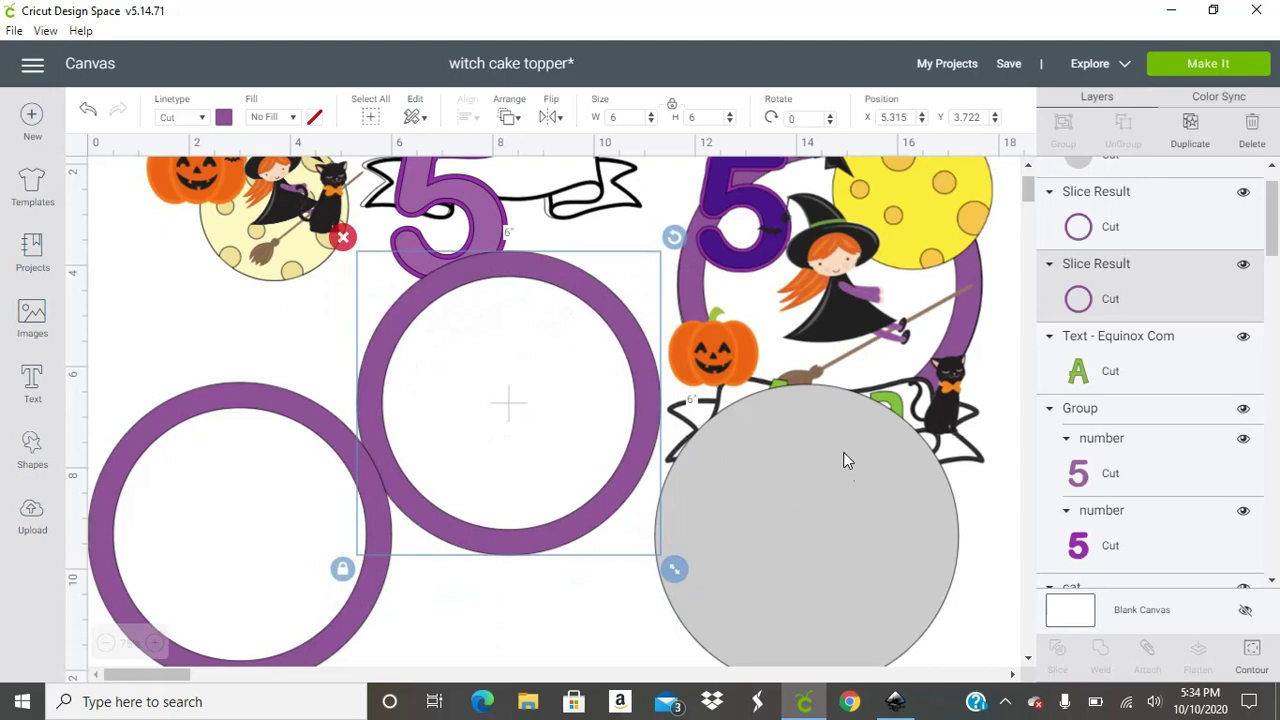
Stack the gray circle on the middle ring, duplicate it, and lay the copy exactly over the same stack.
drag(845, 460, 557, 338)
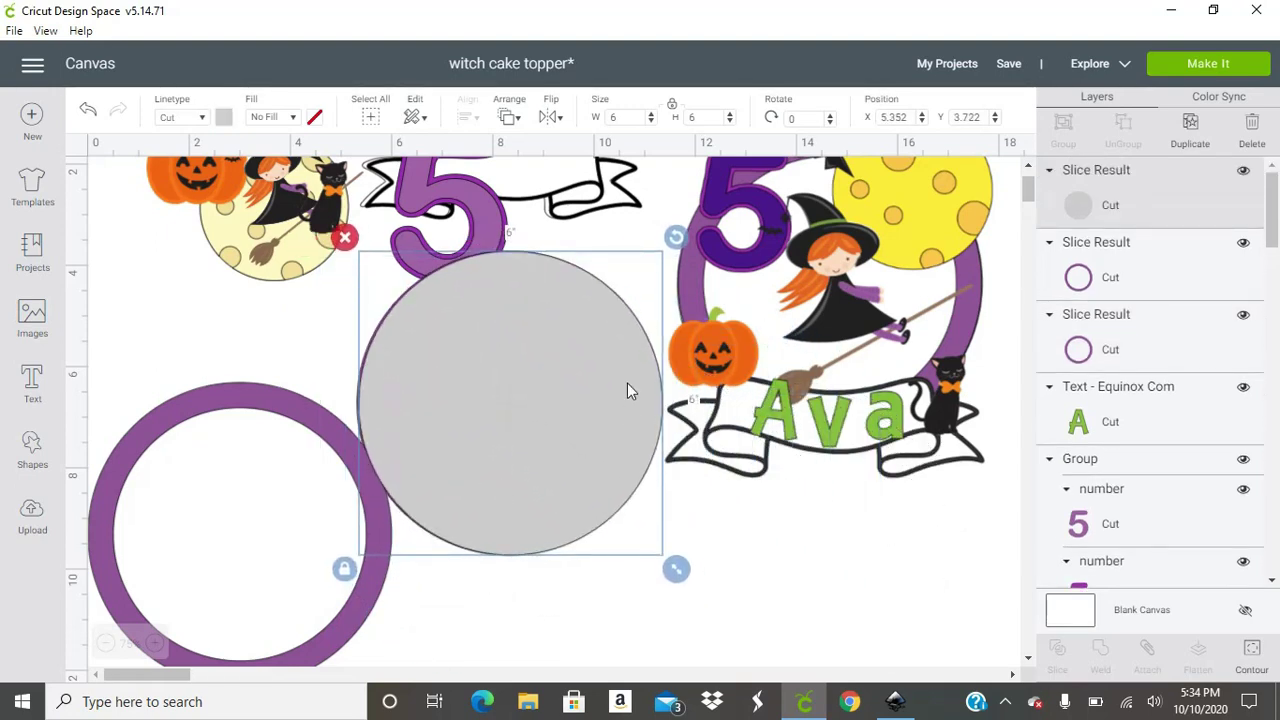
key(ctrl+v)
mouse_move(520, 385)
mouse_down()
mouse_move(505, 465)
mouse_move(520, 384)
mouse_move(520, 483)
mouse_move(531, 387)
mouse_up()
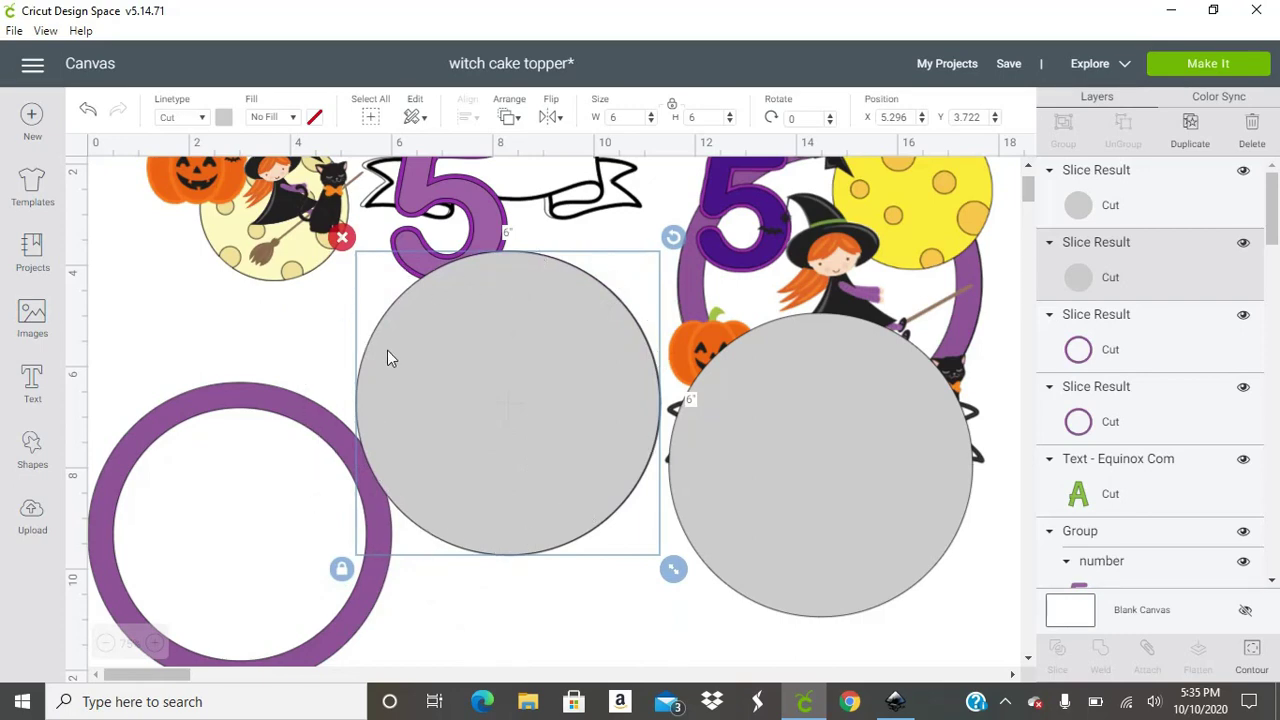
drag(801, 512, 755, 522)
drag(638, 462, 491, 457)
Bring the other purple ring to the front over the gray circles, and move the whole stack left, clear of the number 5.
right_click(180, 466)
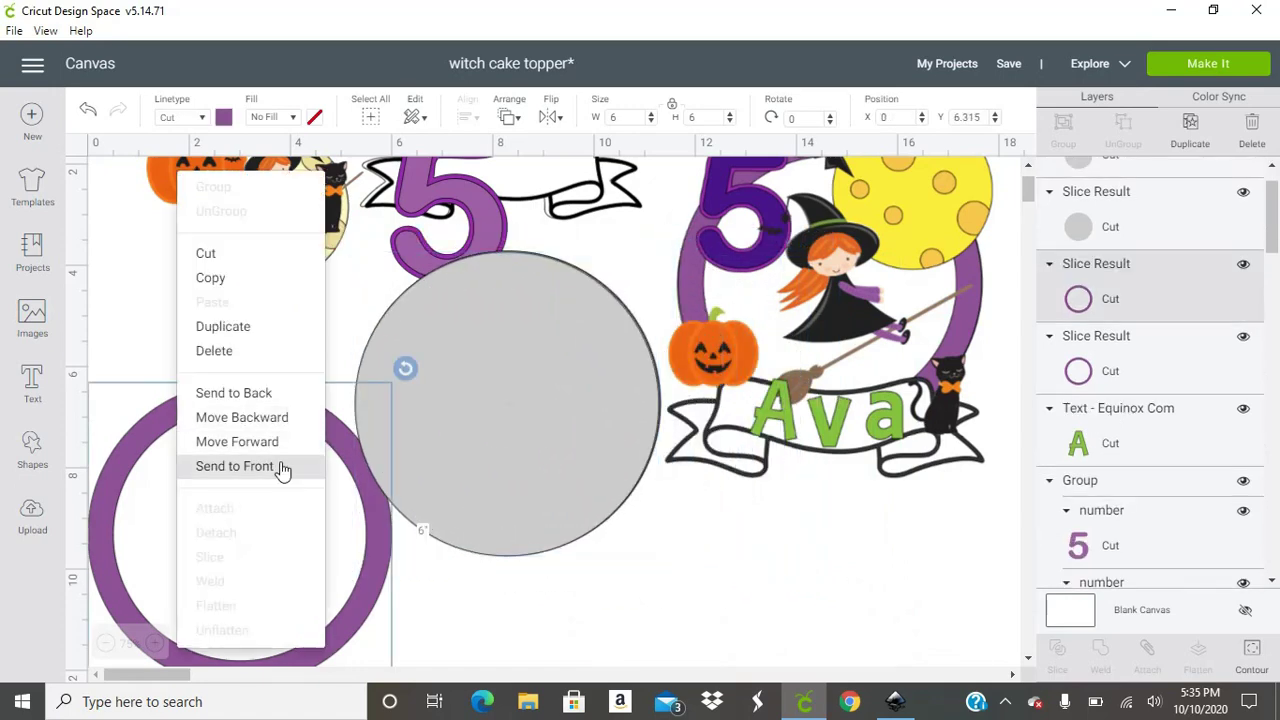
click(284, 466)
drag(295, 422, 563, 283)
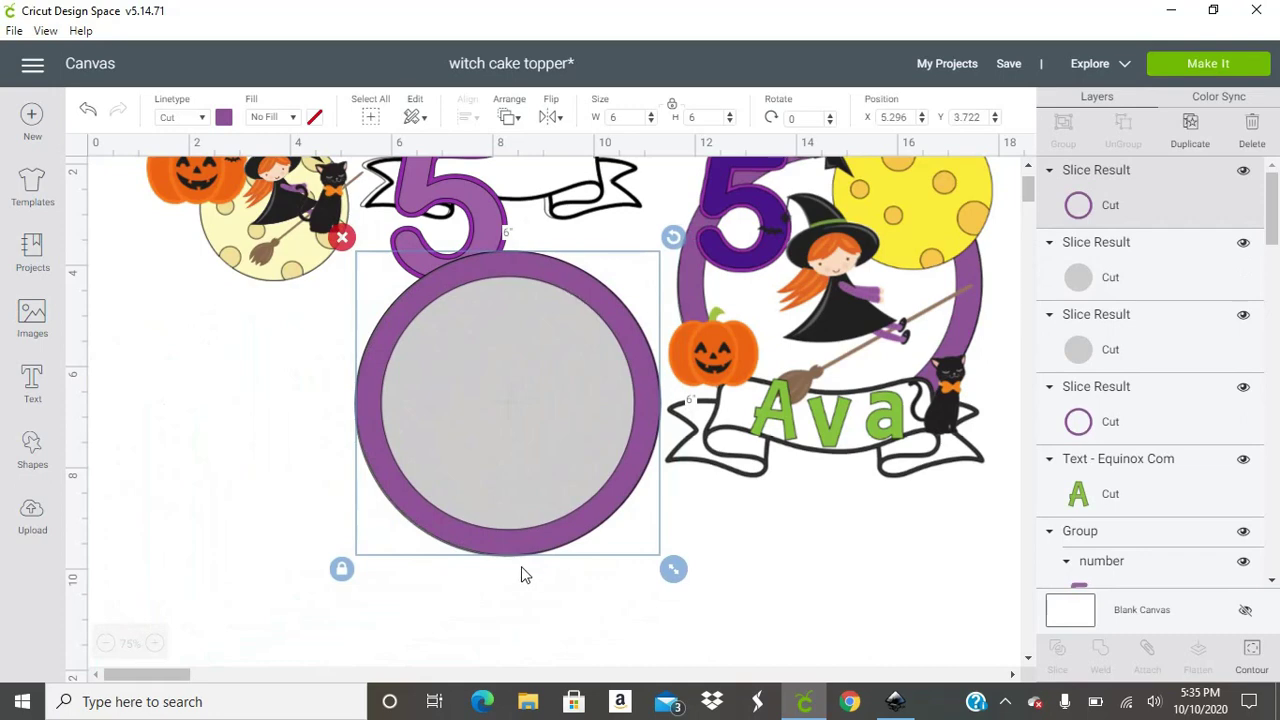
click(528, 630)
mouse_move(534, 471)
mouse_down()
mouse_move(563, 466)
mouse_move(521, 465)
mouse_up()
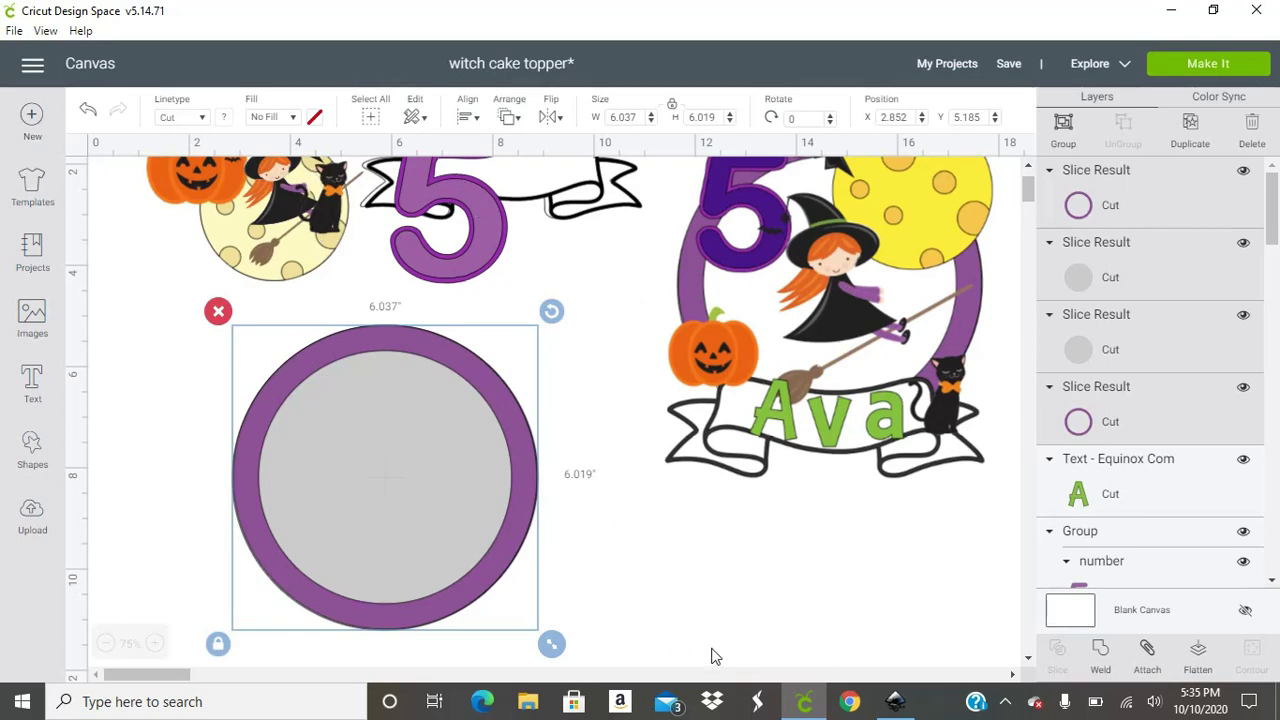
Move the number 5 onto the ring's upper-left part and shrink it to about 1.53 × 2.06 in.
scroll(600, 400, up, 3)
drag(463, 335, 312, 485)
drag(369, 553, 344, 532)
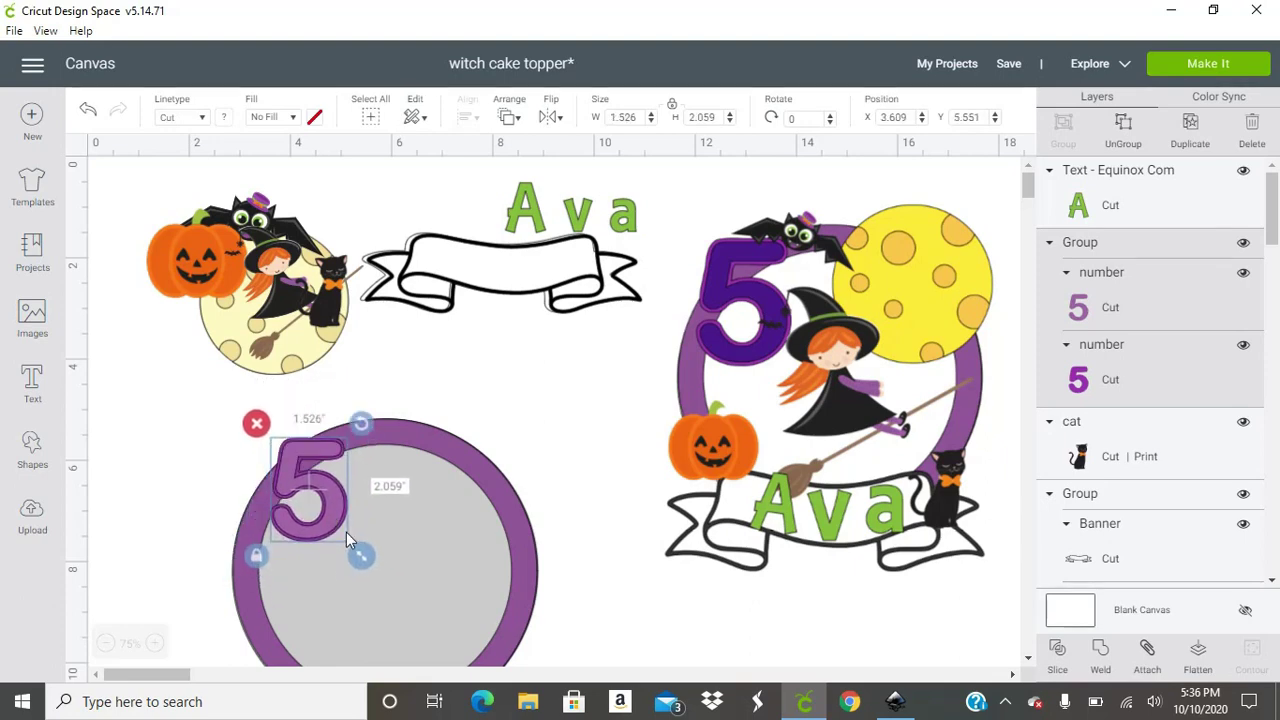